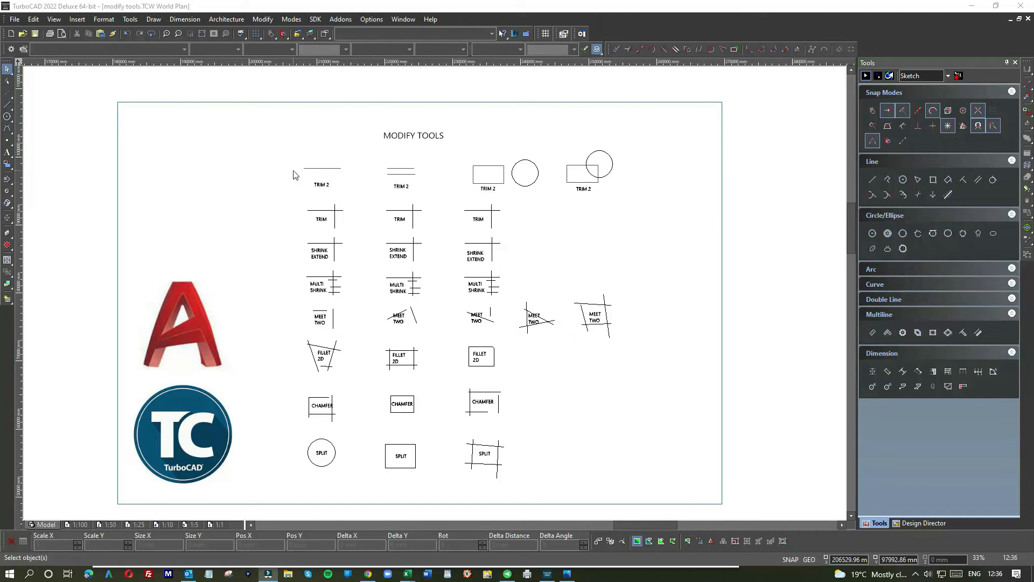
- Draw a rectangle about 4120 mm by 4278 mm in the empty upper-left corner of the sheet
scroll(321, 174, "up", 1)
scroll(490, 308, "down", 1)
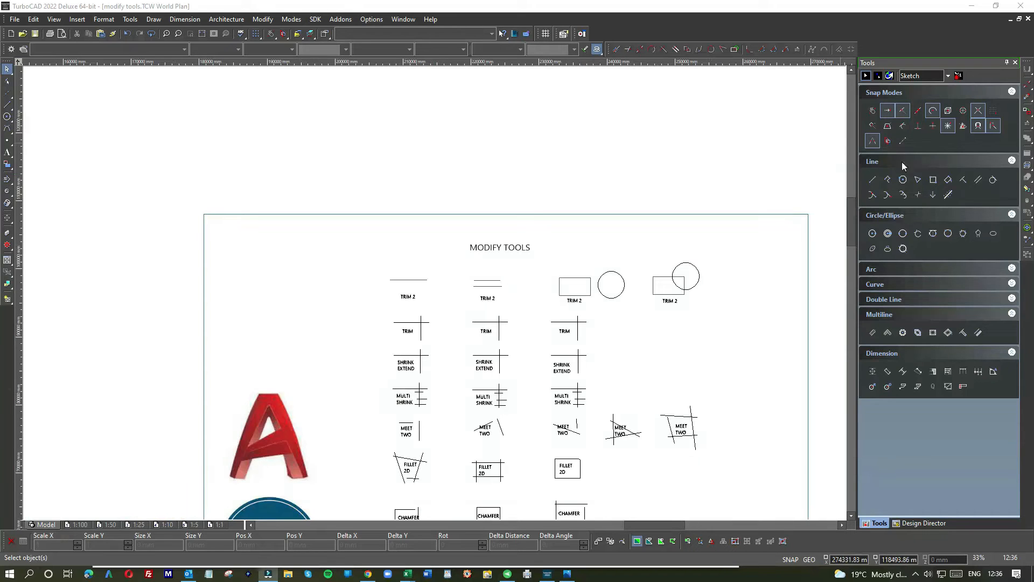
left_click(933, 181)
left_click(259, 238)
left_click(287, 267)
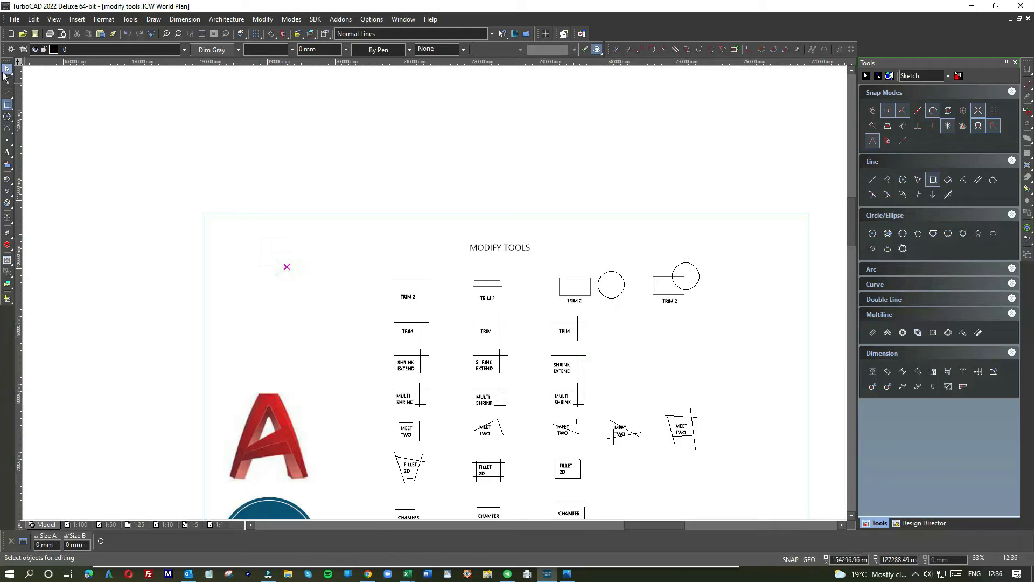
key("Escape")
- Move the new rectangle above the first TRIM 2 line and shrink it to about 2793 mm by 2872 mm
left_click(272, 238)
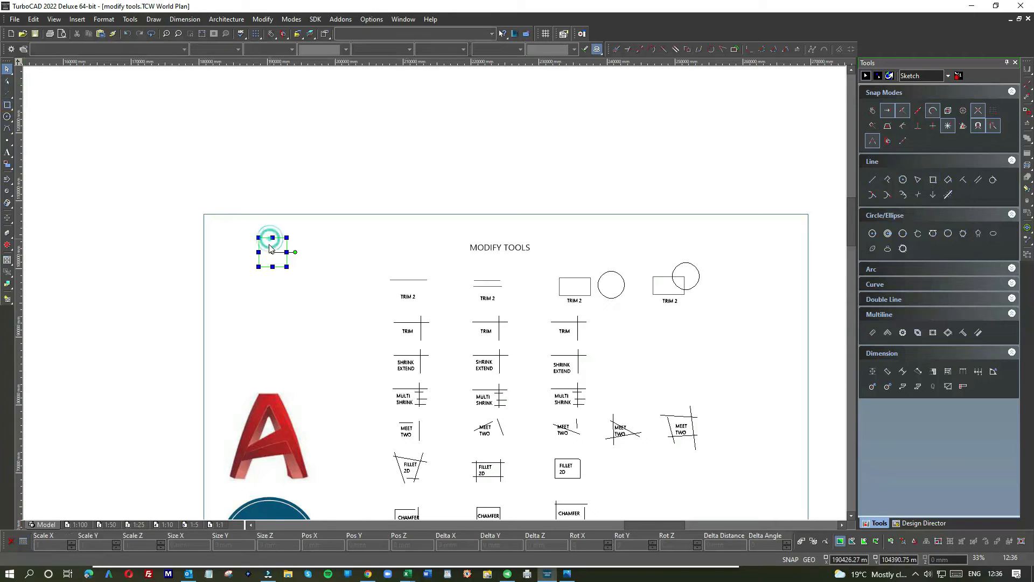
left_click_drag(275, 254, 406, 261)
scroll(406, 261, "up", 2)
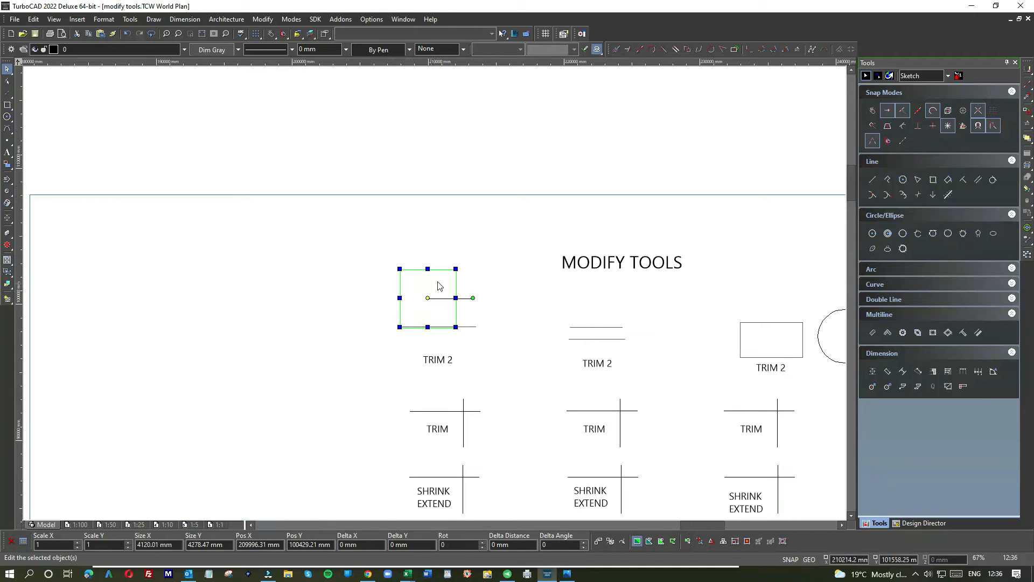
left_click_drag(455, 297, 438, 297)
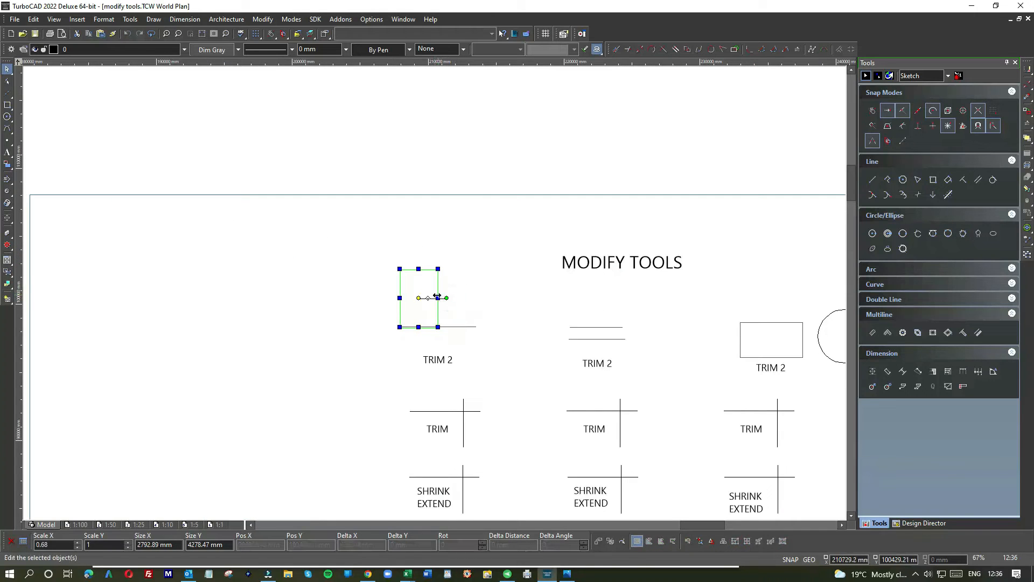
scroll(347, 253, "down", 2)
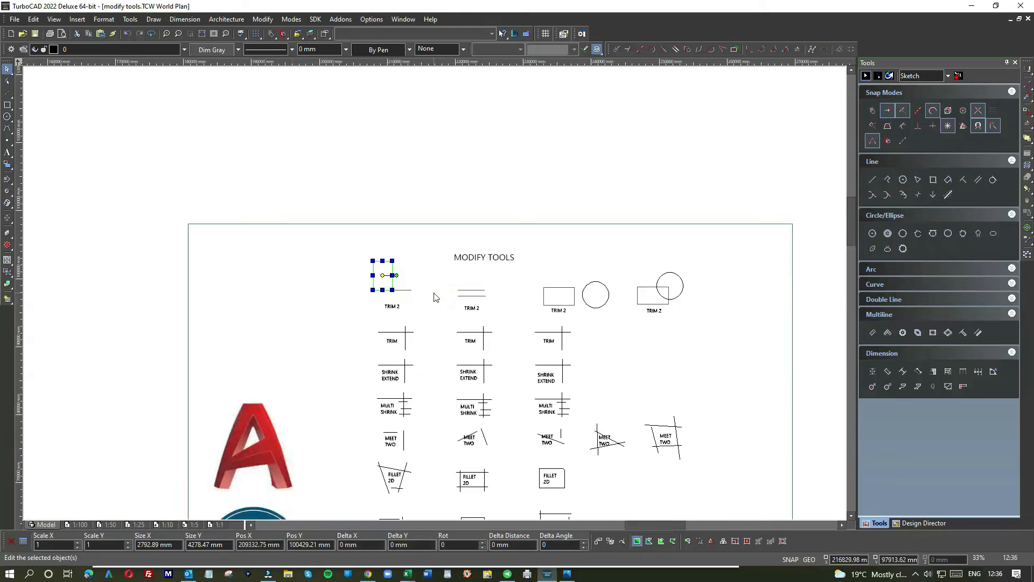
left_click_drag(382, 260, 382, 276)
- Place the rectangle across the middle of the first TRIM 2 line and deselect it
scroll(382, 278, "up", 6)
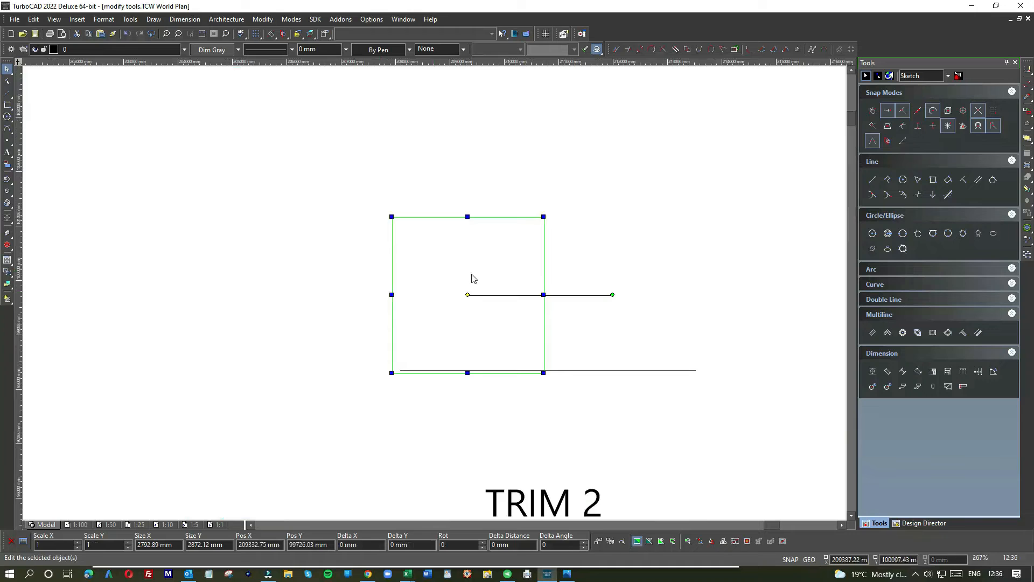
left_click_drag(523, 330, 564, 350)
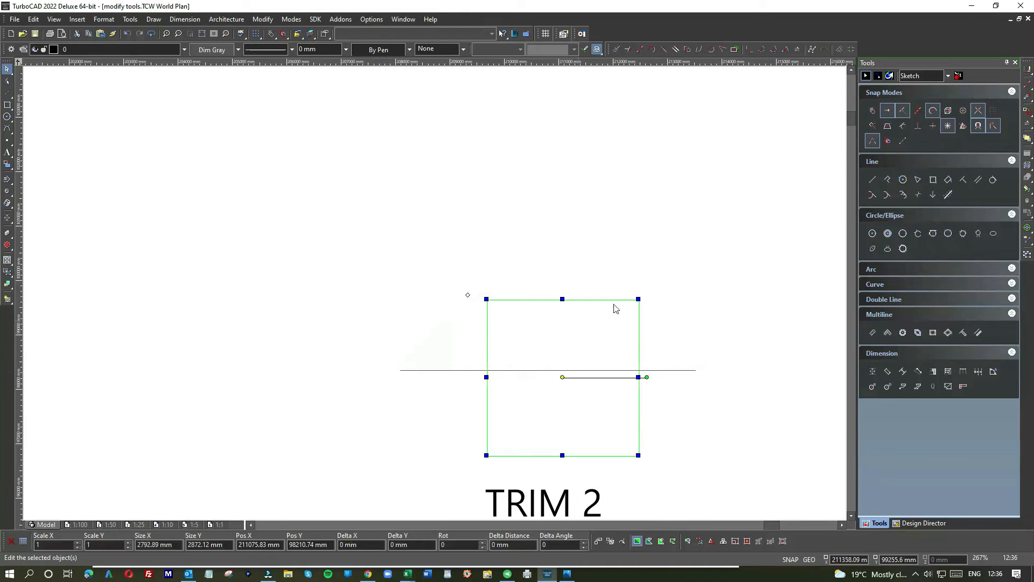
scroll(439, 296, "down", 2)
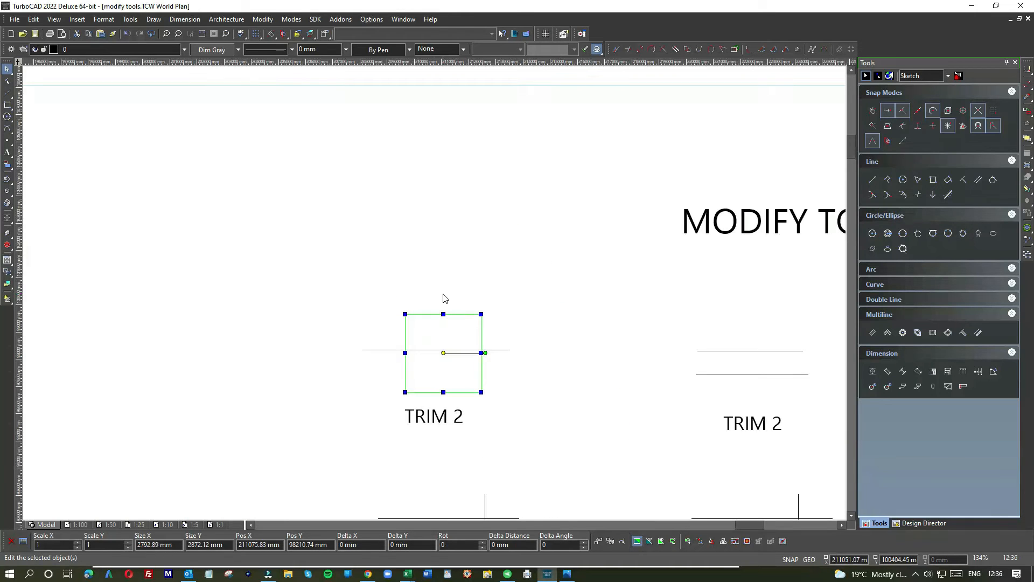
left_click(459, 289)
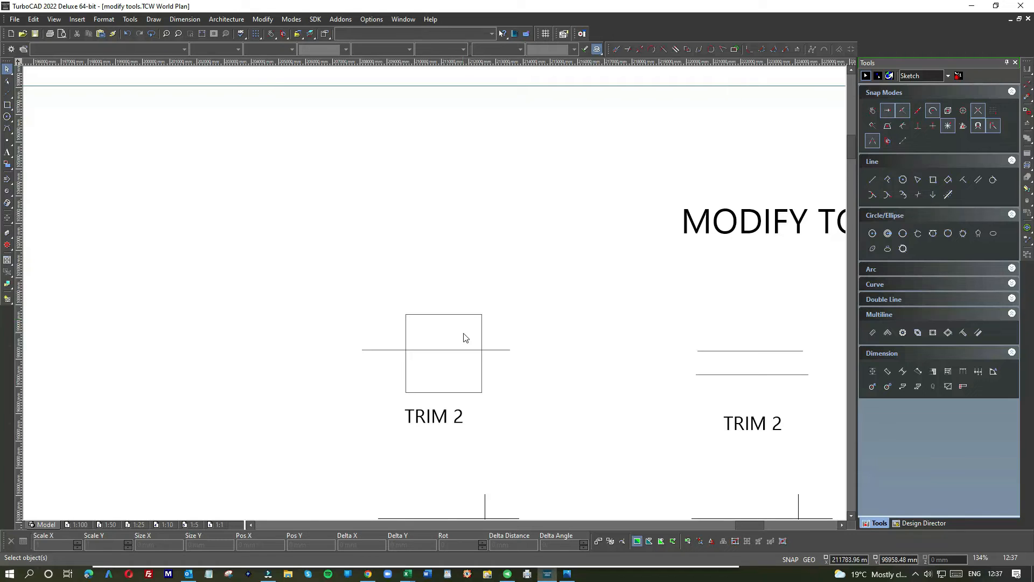
- Use Object Trim with the rectangle as cutting edge to remove the inner part of the first TRIM 2 line
left_click(268, 22)
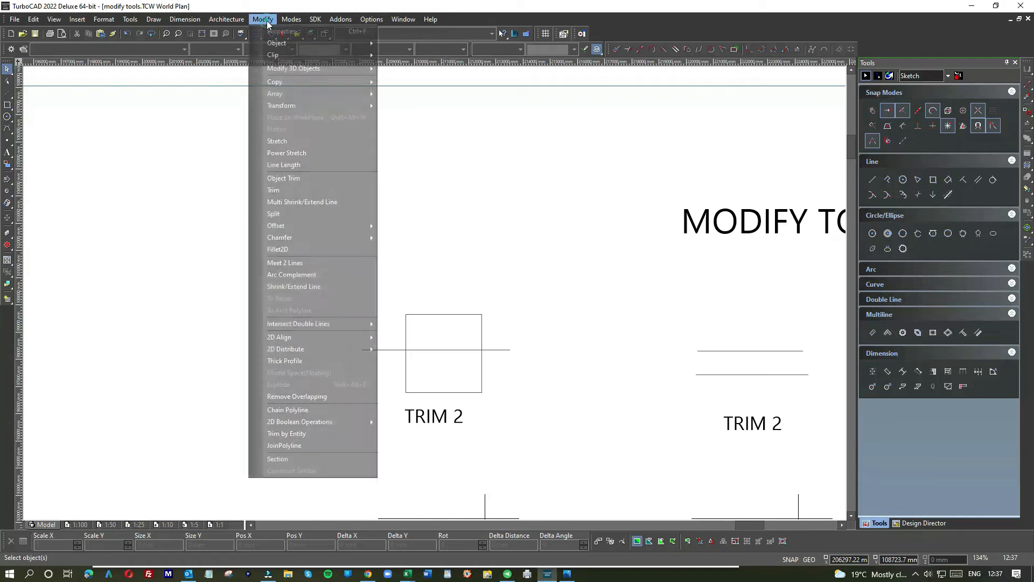
left_click(312, 178)
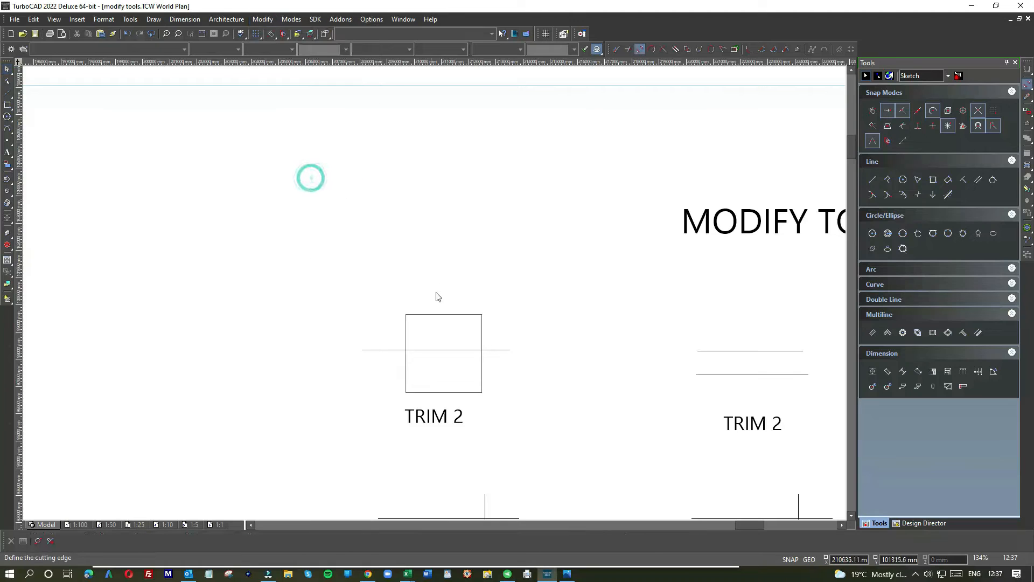
left_click(431, 317)
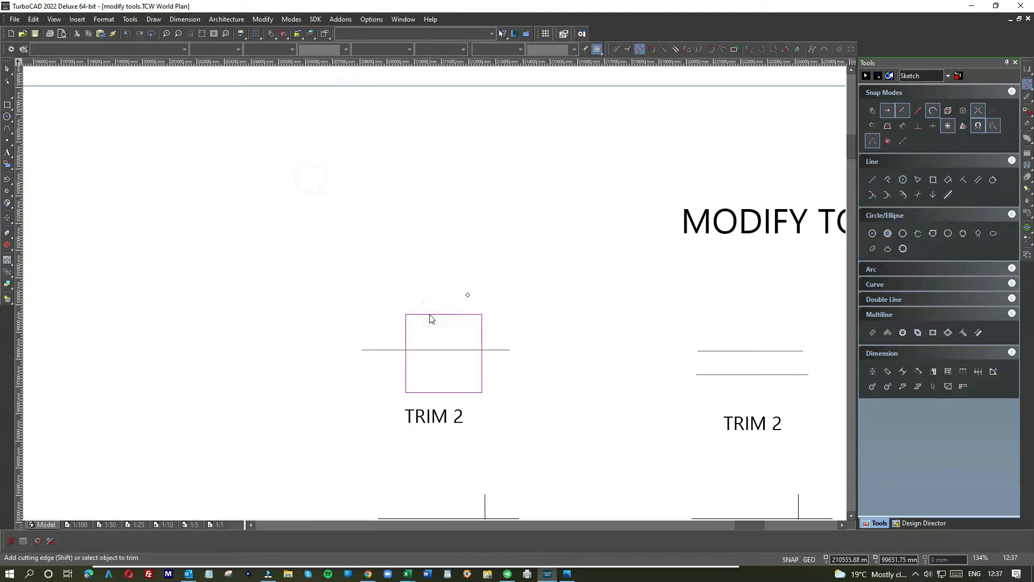
left_click(436, 351)
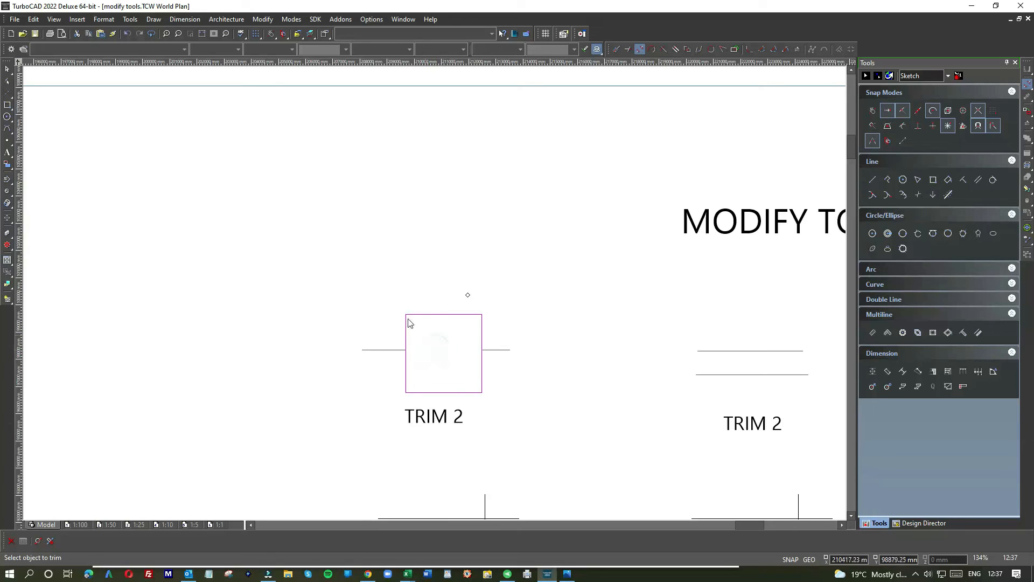
- Move the cutting rectangle across the two parallel lines of the second TRIM 2 example
left_click(434, 321)
left_click_drag(443, 326, 537, 279)
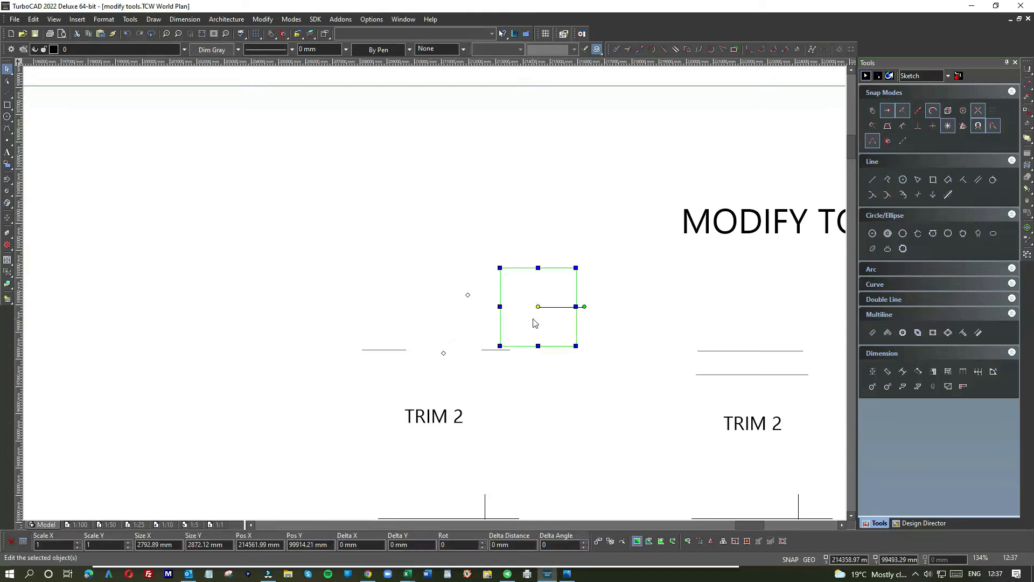
scroll(533, 316, "down", 1)
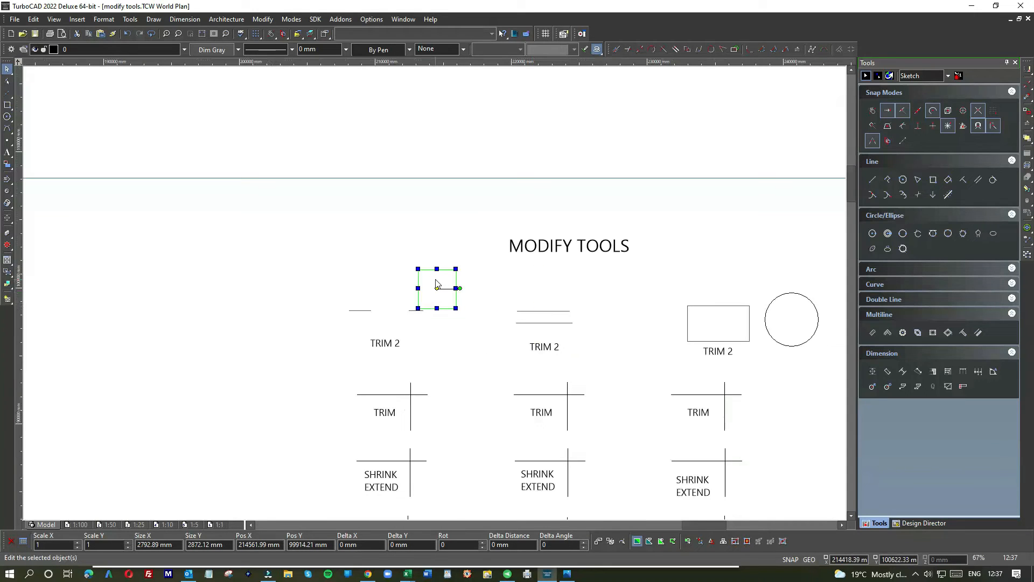
left_click_drag(437, 285, 541, 307)
scroll(541, 308, "up", 1)
mouse_move(436, 281)
left_mouse_down()
mouse_move(447, 282)
mouse_move(435, 267)
left_mouse_up()
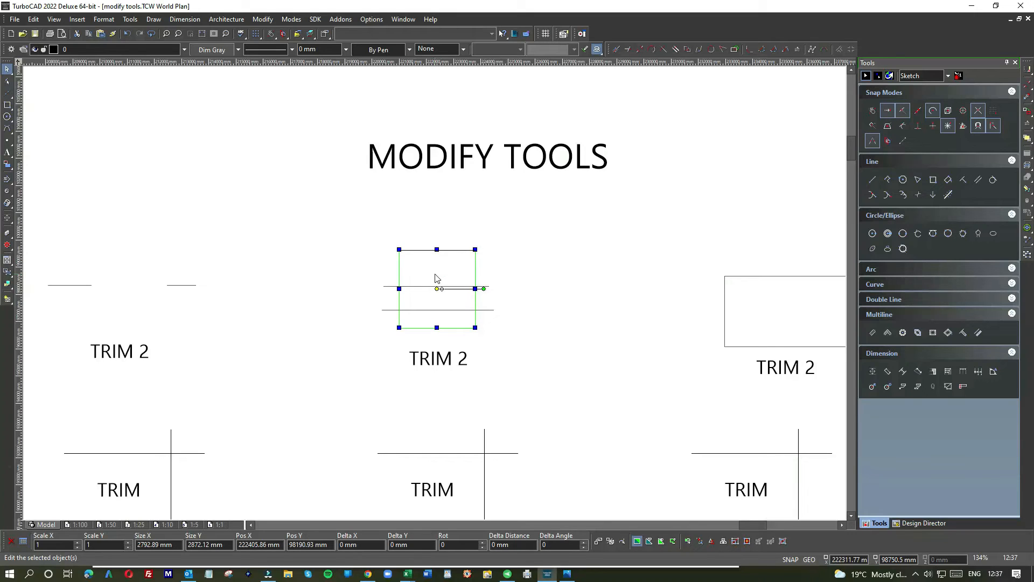
- Object Trim both parallel lines inside the rectangle, and move the rectangle clear to the blank area before the third TRIM 2 example
left_click(263, 19)
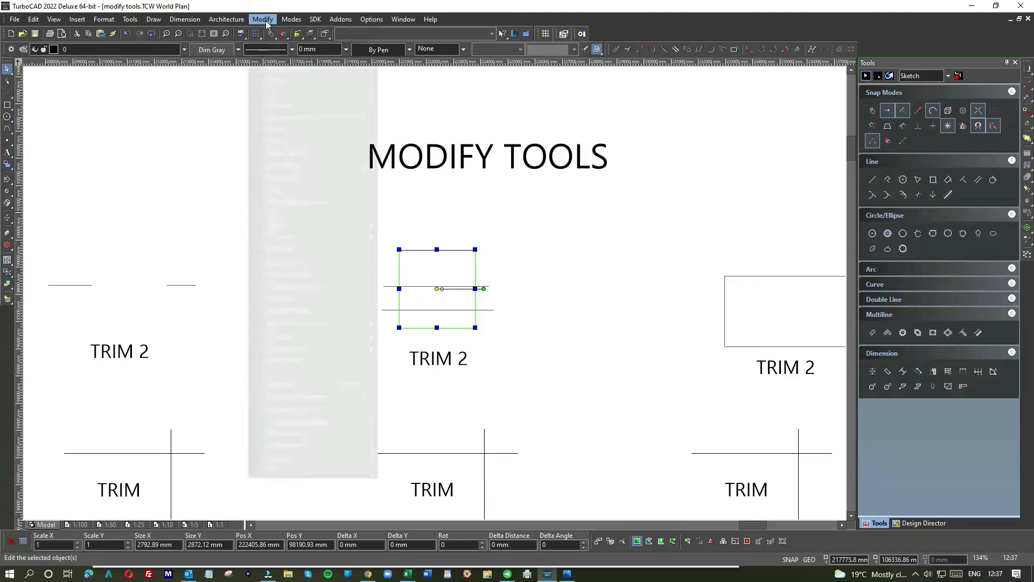
left_click(282, 178)
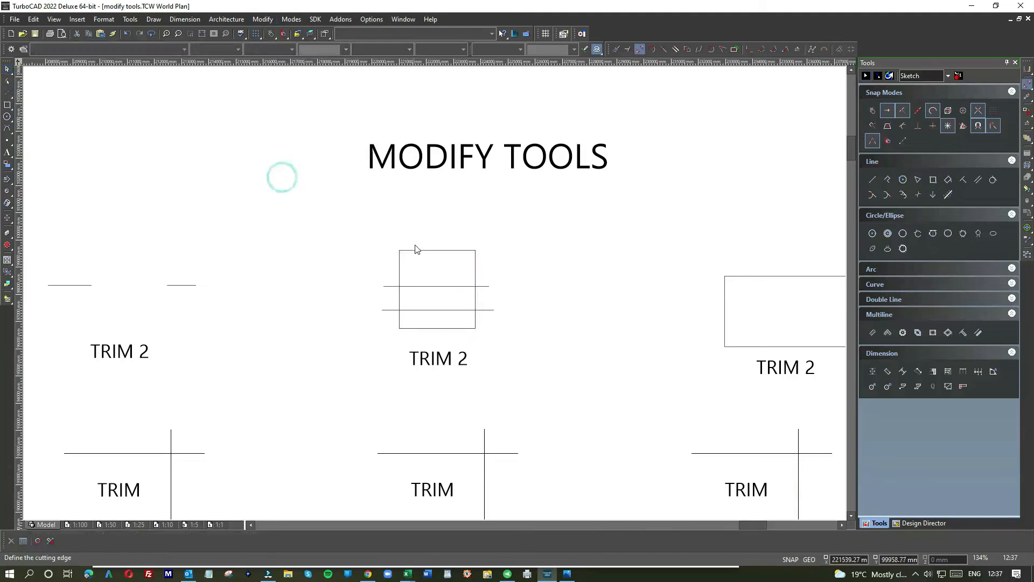
left_click(418, 251)
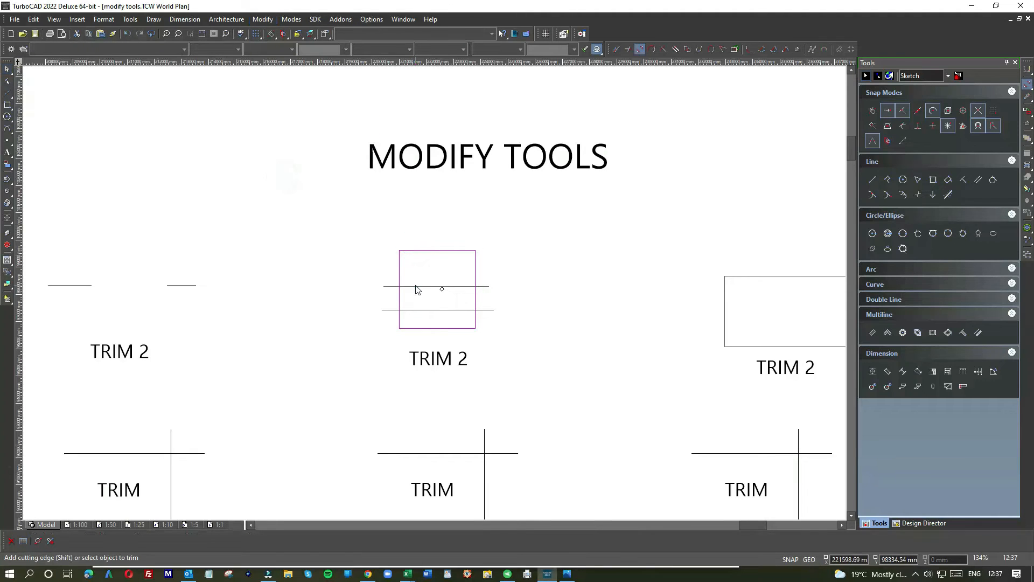
left_click(416, 286)
left_click(419, 309)
key("Escape")
left_click(425, 250)
left_click_drag(429, 261, 597, 252)
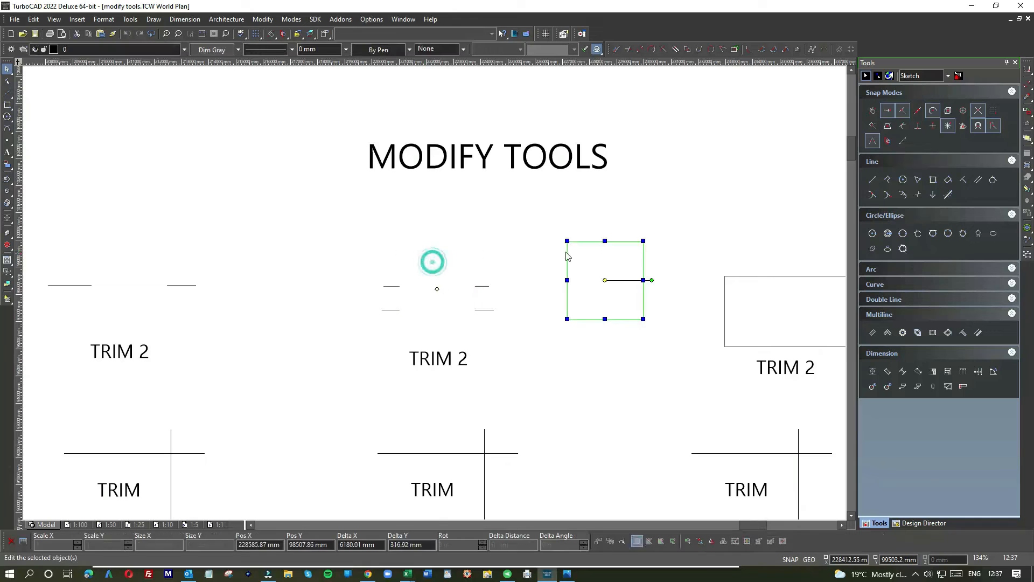
- Close the cut ends of the two parallel lines with a vertical line on each side of the gap
left_click(873, 180)
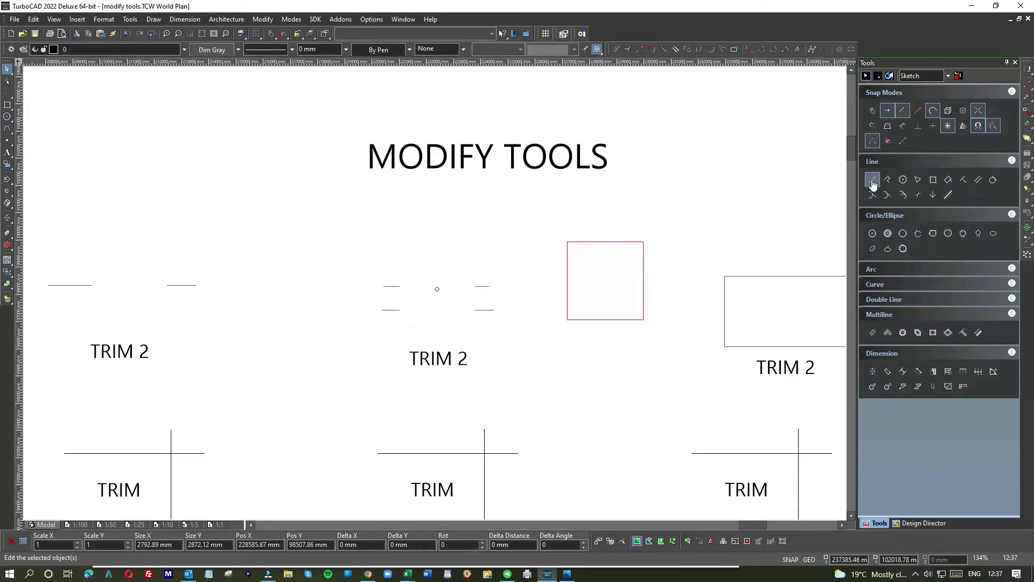
left_click(475, 286)
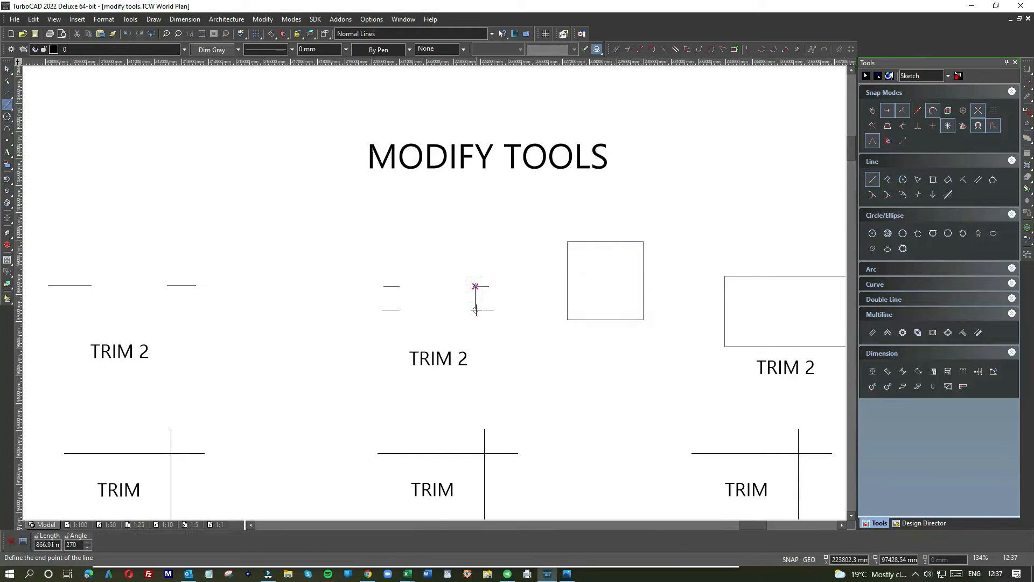
left_click(476, 309)
left_click(400, 286)
left_click(400, 309)
left_click(7, 69)
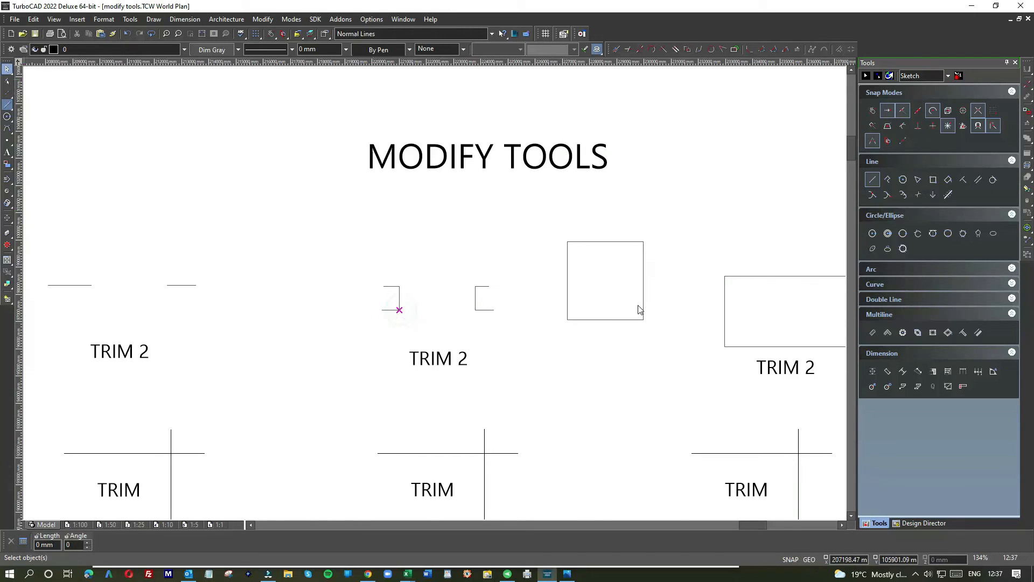
- Move the cutting rectangle so it overlaps the upper-left corner of the third TRIM 2 example's rectangle
scroll(639, 307, "down", 2)
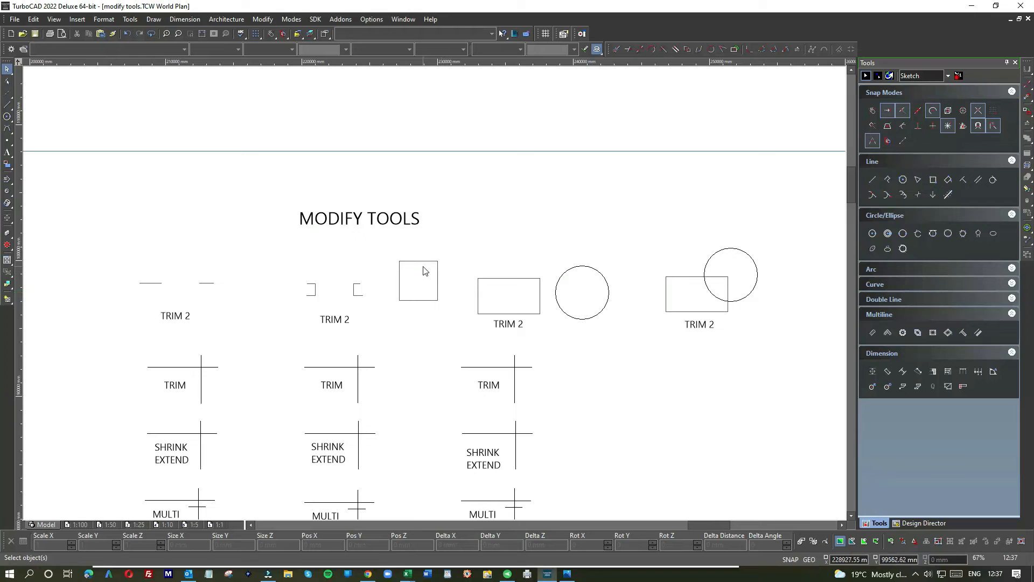
scroll(431, 286, "up", 2)
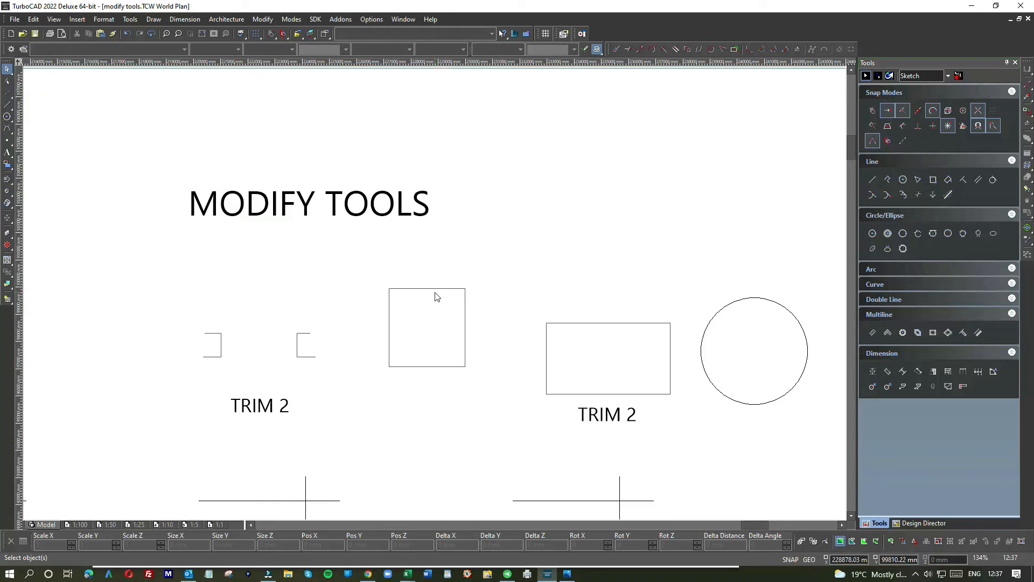
scroll(437, 295, "down", 2)
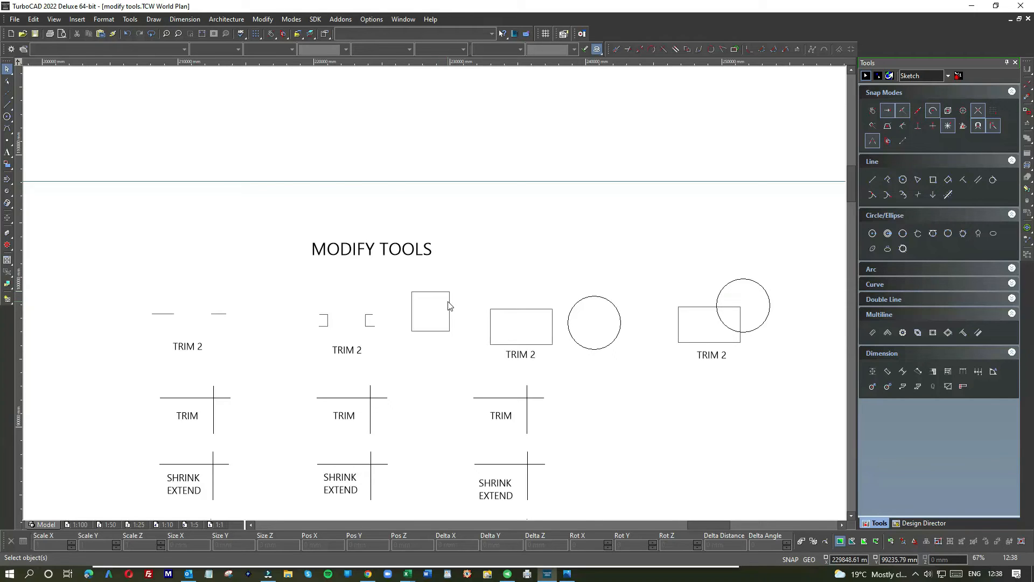
scroll(451, 306, "up", 2)
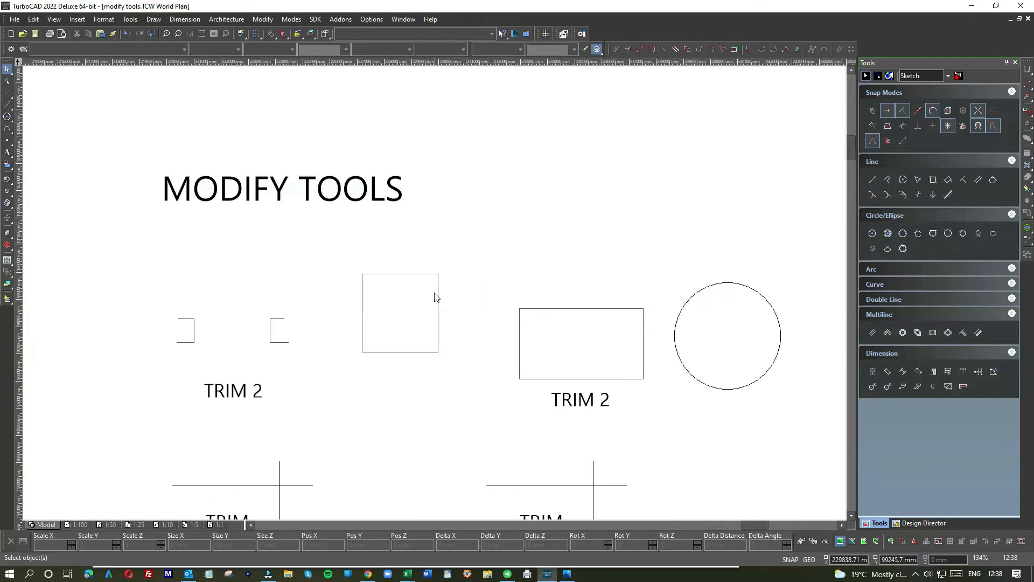
left_click(399, 274)
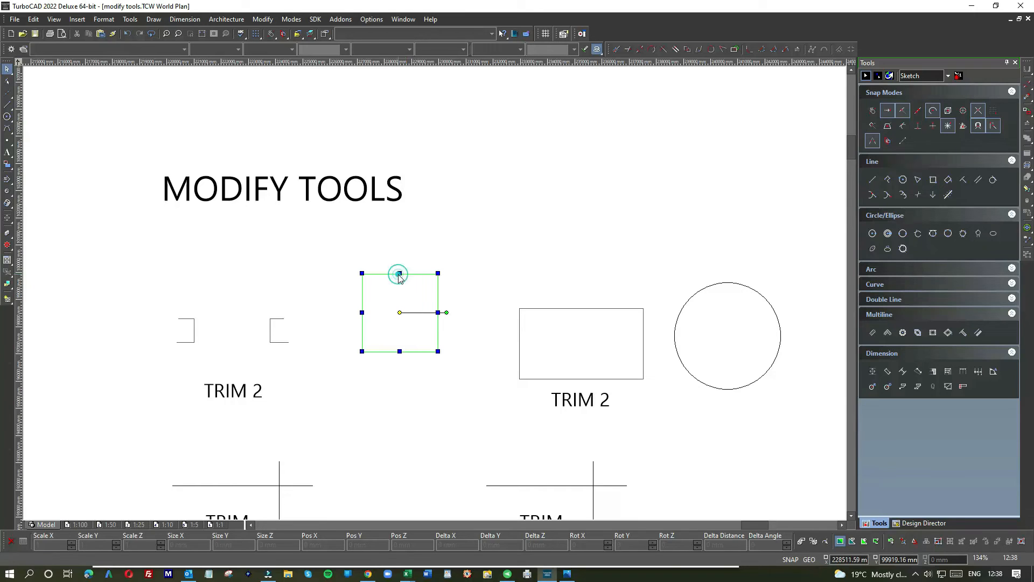
left_click_drag(394, 282, 574, 285)
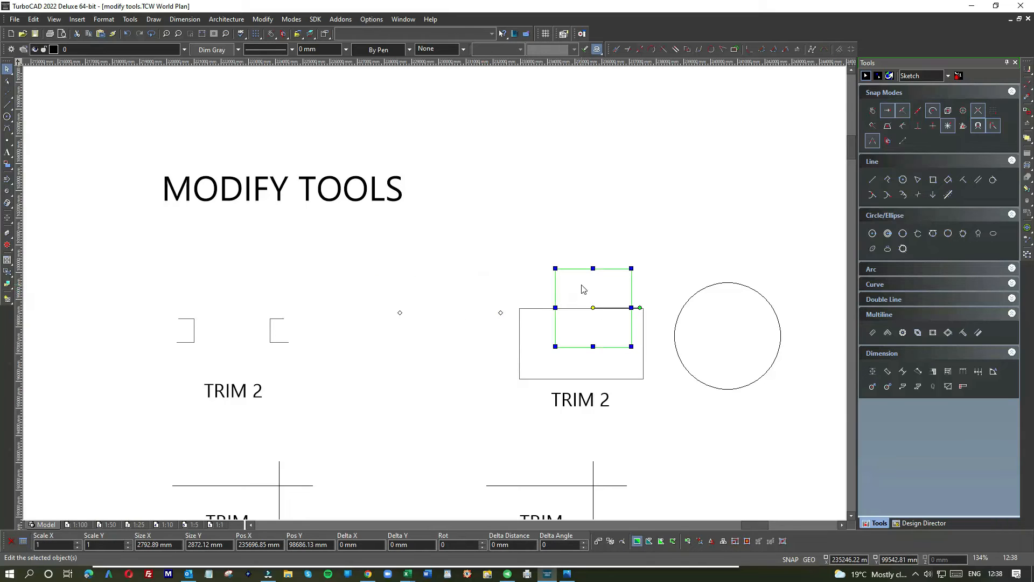
left_click_drag(576, 287, 518, 283)
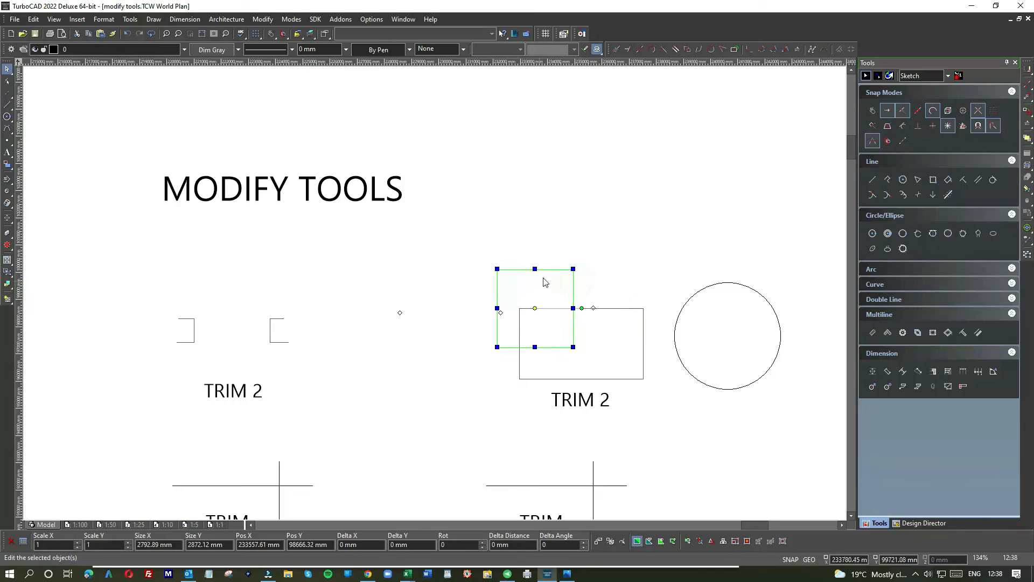
- Use Object Trim with the cutting rectangle as edge to remove the overlapped corner of the TRIM 2 rectangle
left_click(263, 19)
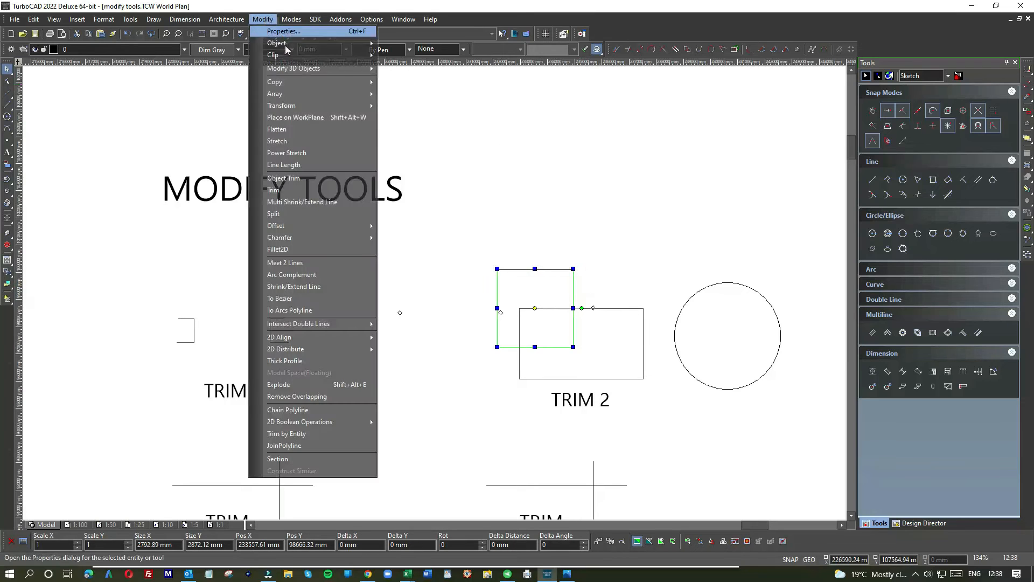
left_click(284, 178)
left_click(544, 270)
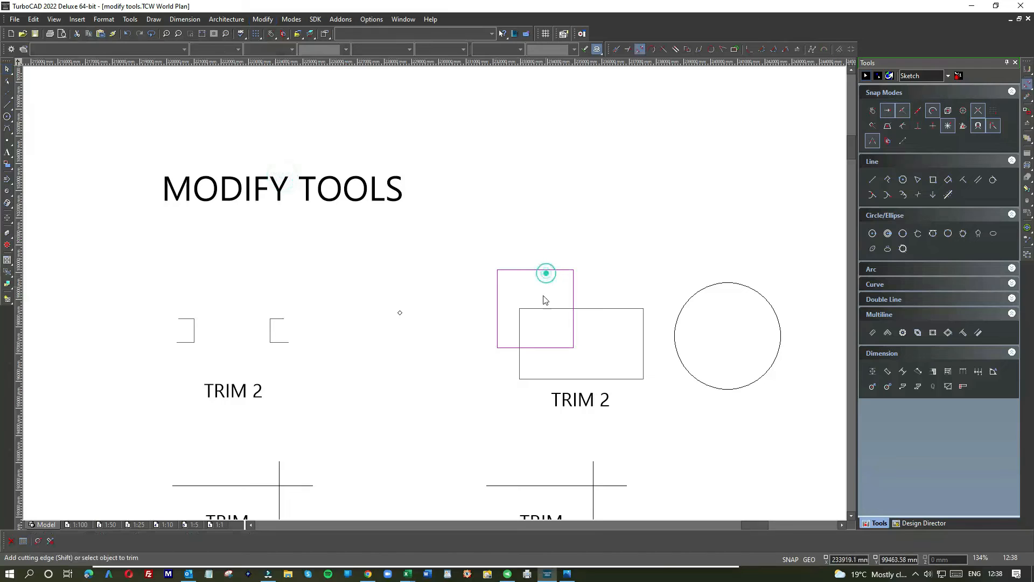
left_click(544, 310)
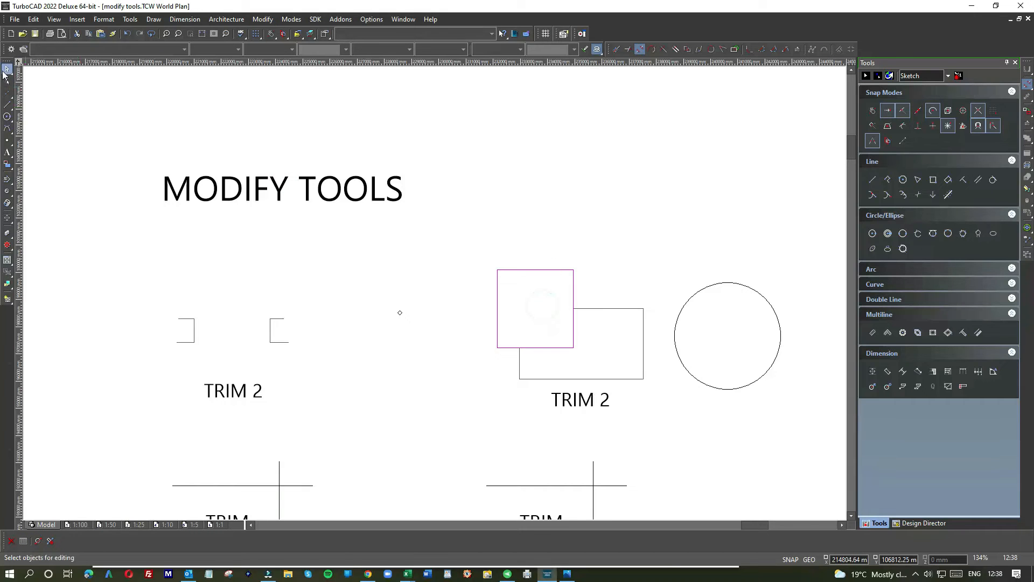
key("Escape")
- Move the cutting rectangle so it overlaps the upper-right part of the neighbouring circle
left_click(541, 270)
left_click_drag(530, 280, 739, 271)
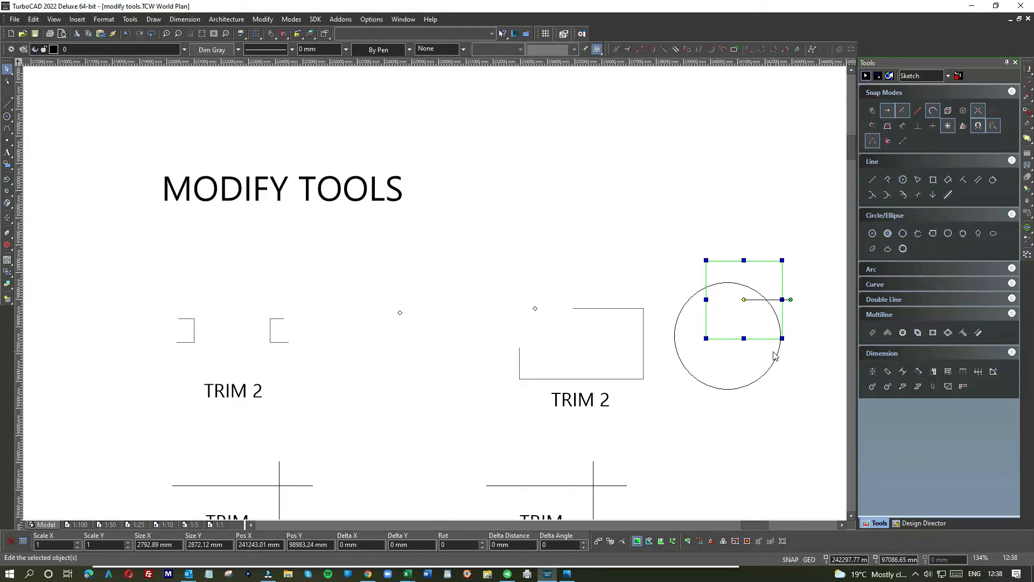
- Use Object Trim with the small rectangle as cutting edge to remove the part of the overlapped circle inside it
left_click(259, 19)
left_click(285, 179)
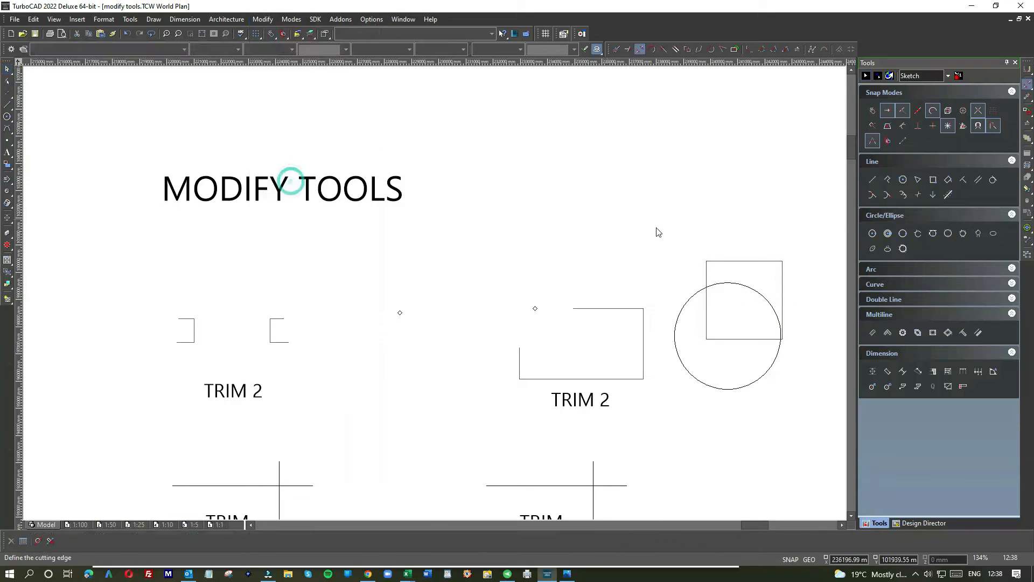
left_click(753, 262)
left_click(734, 282)
left_click(6, 70)
- Use Object Trim with the circle in the last TRIM 2 example as edge to remove the rectangle's corner inside it
scroll(527, 323, "down", 2)
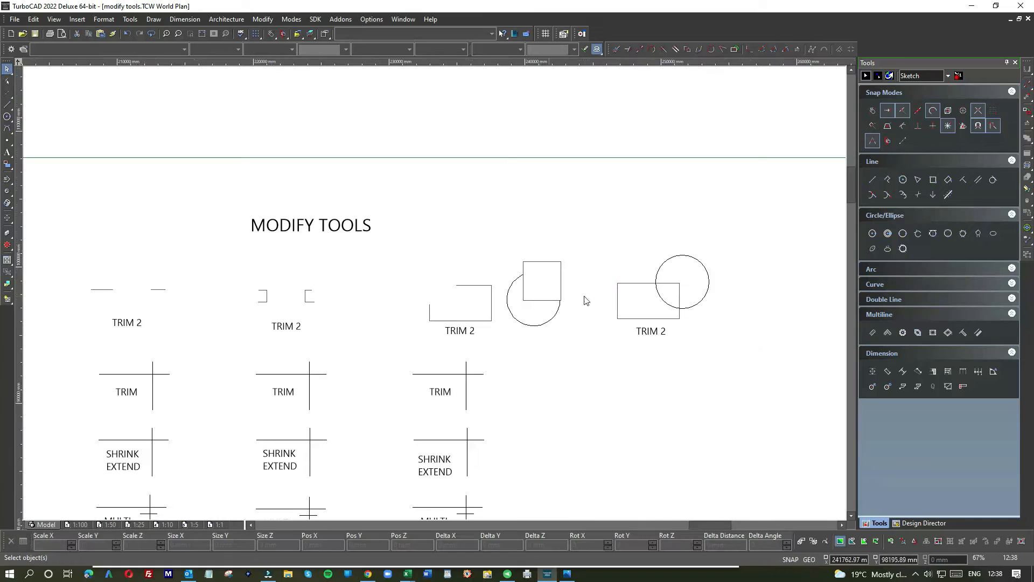
left_click(710, 282)
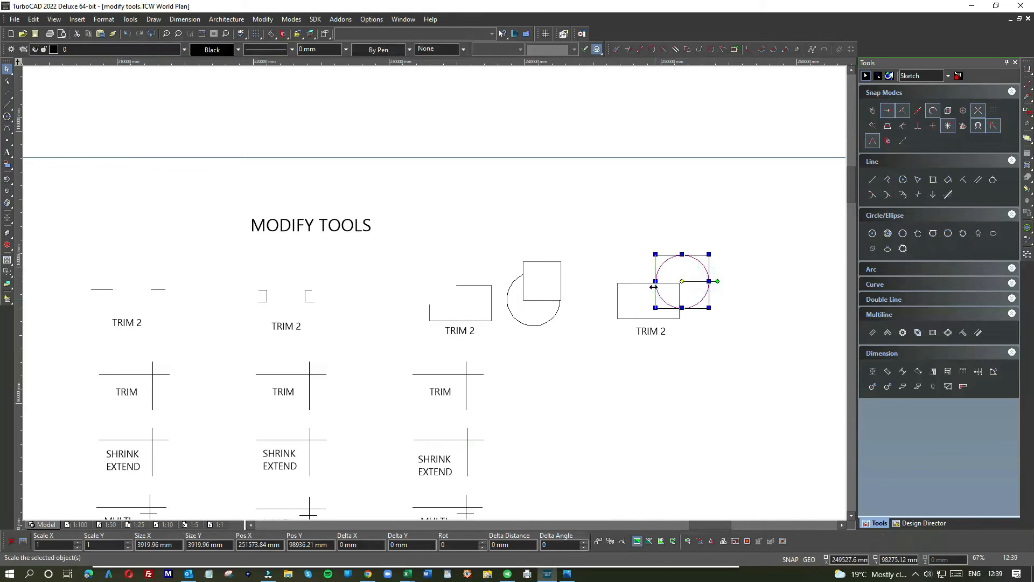
scroll(435, 294, "down", 2)
scroll(450, 300, "up", 5)
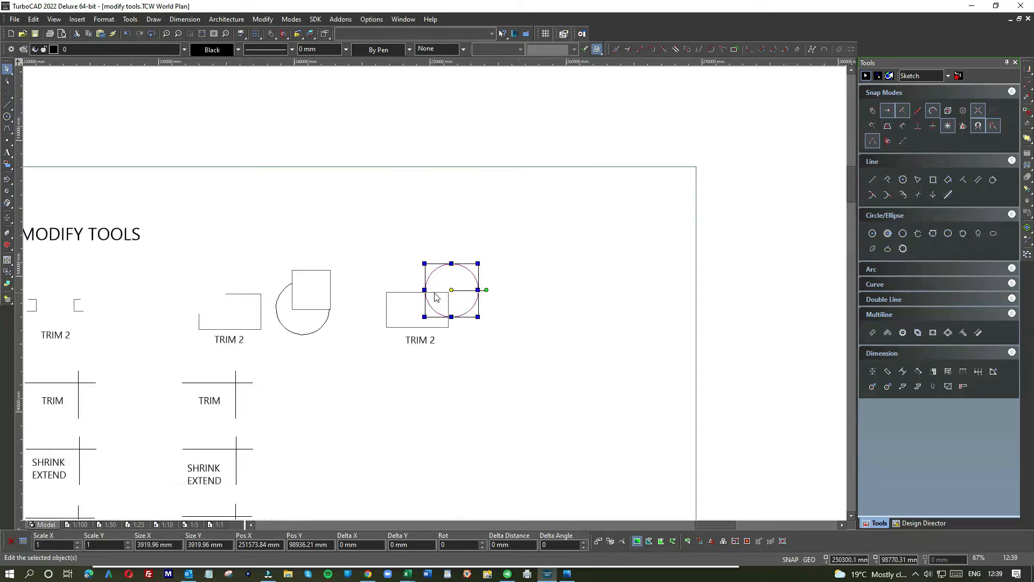
left_click(334, 255)
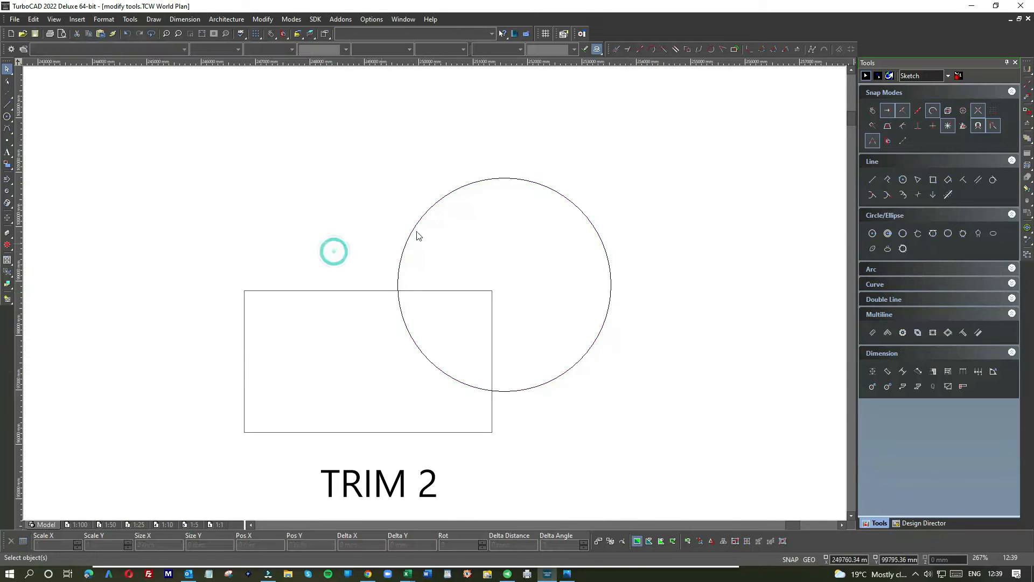
left_click(257, 19)
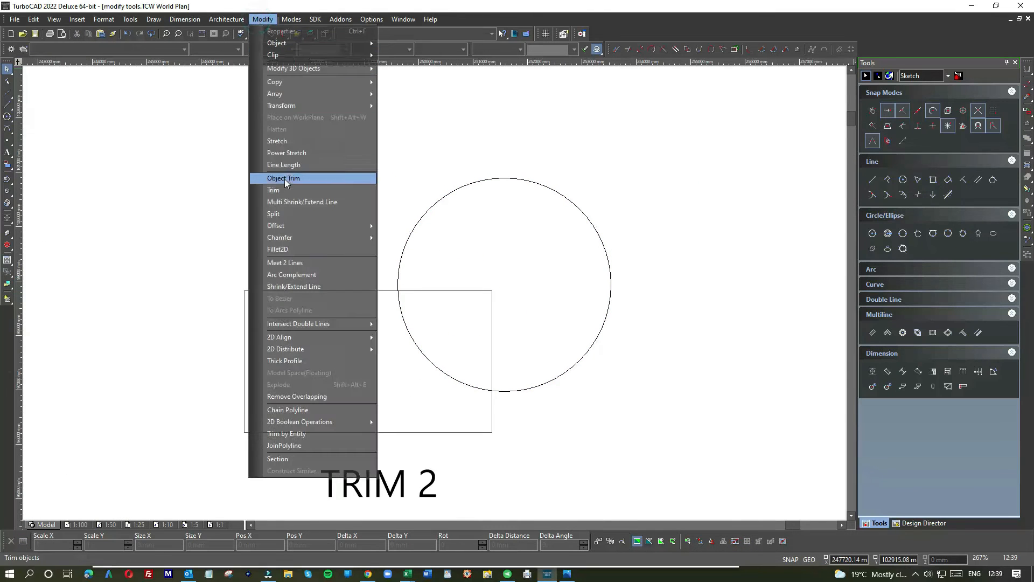
left_click(283, 178)
left_click(476, 187)
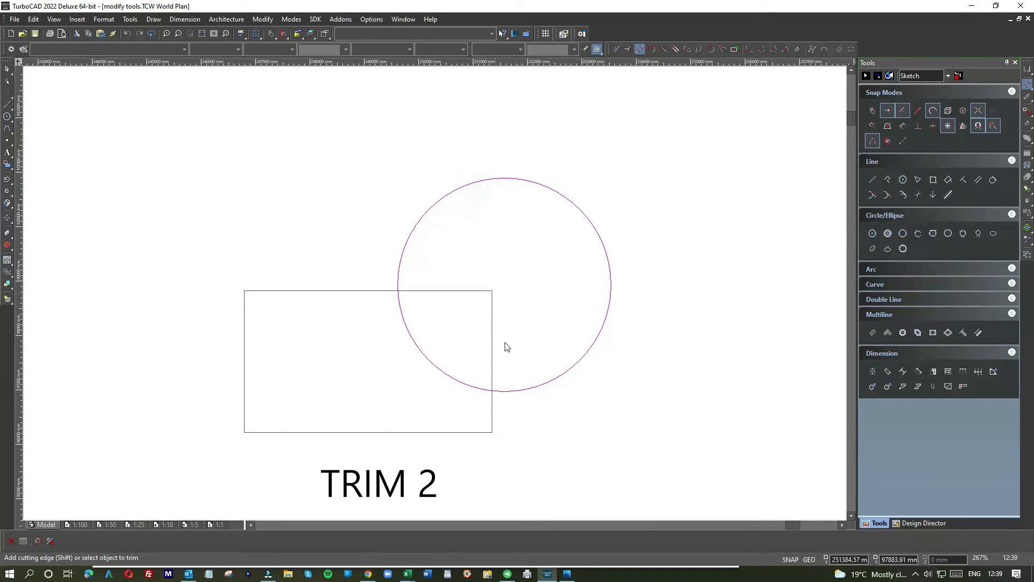
left_click(437, 291)
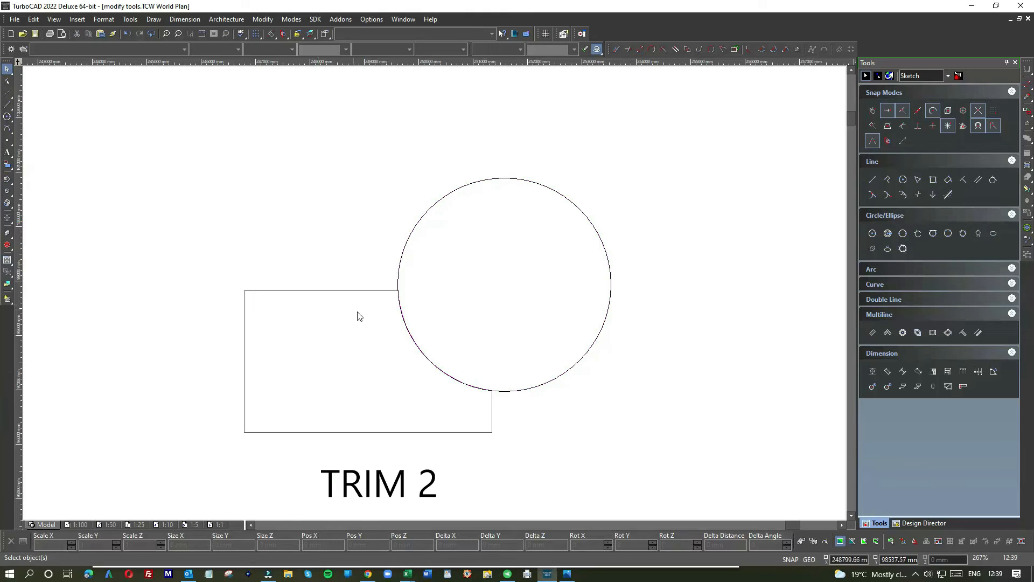
- Use Object Trim with the cut rectangle as edge to remove the circle's arc between its open ends, leaving one merged outline
left_click(292, 291)
left_click(263, 19)
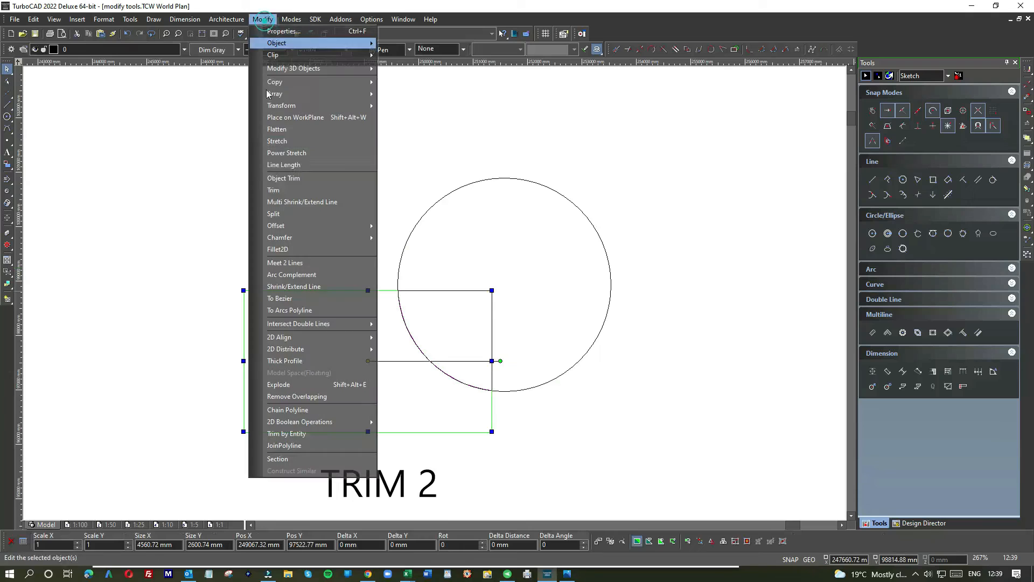
left_click(274, 179)
left_click(340, 295)
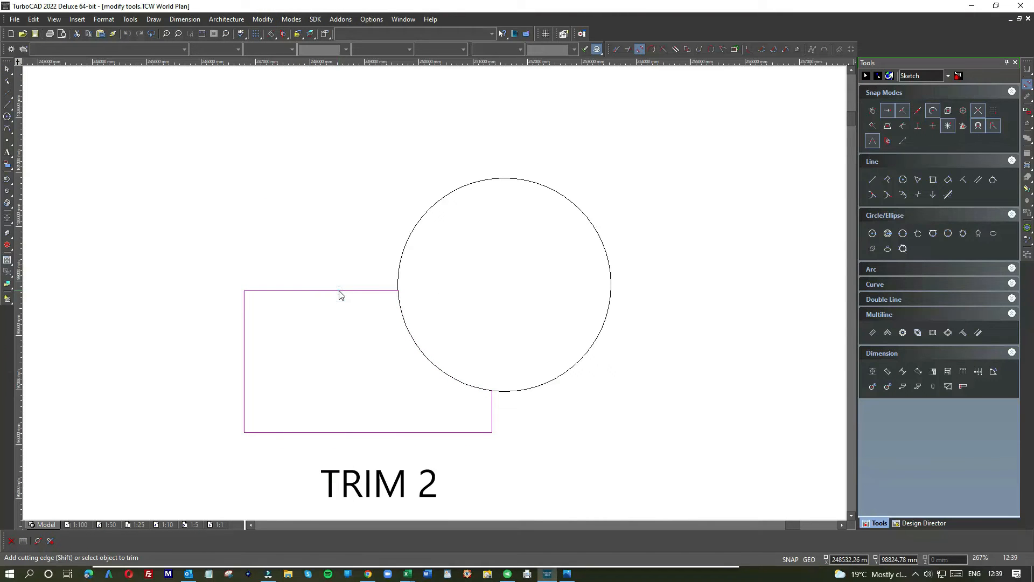
left_click(409, 338)
key("Escape")
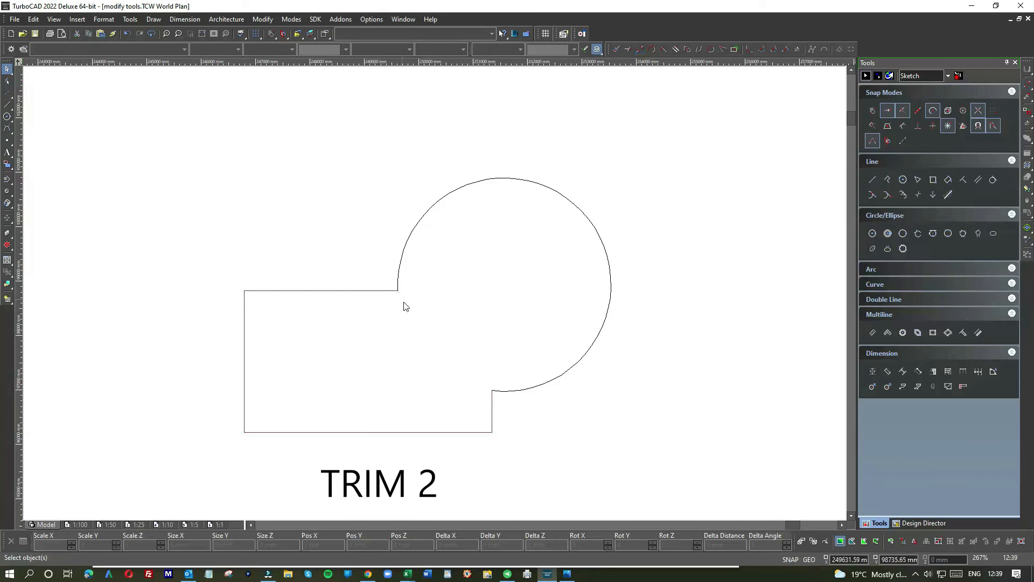
- Delete the whole row of TRIM 2 examples, including the overlapping rectangle and circles
scroll(404, 303, "down", 2)
scroll(431, 297, "down", 2)
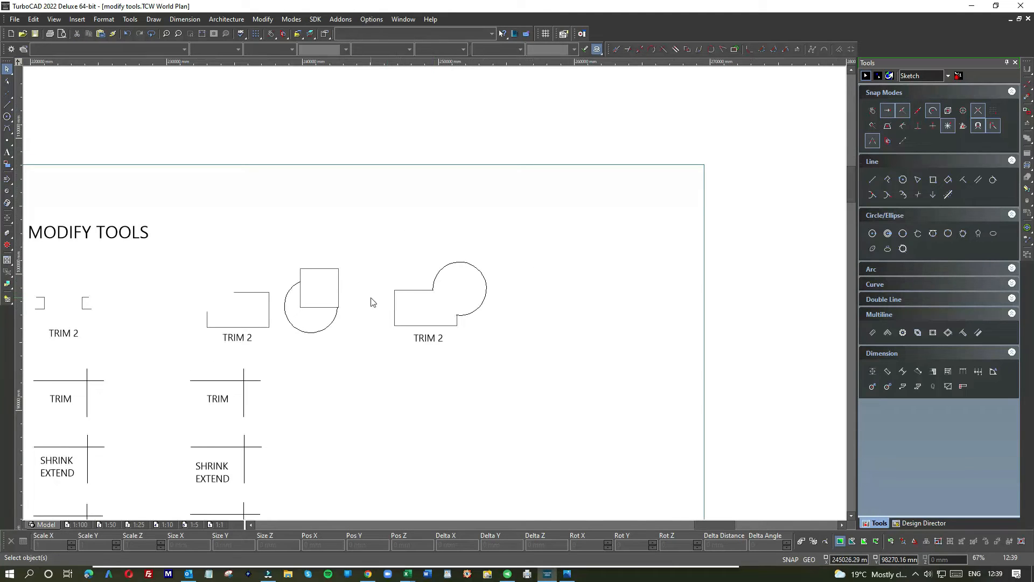
scroll(372, 303, "down", 2)
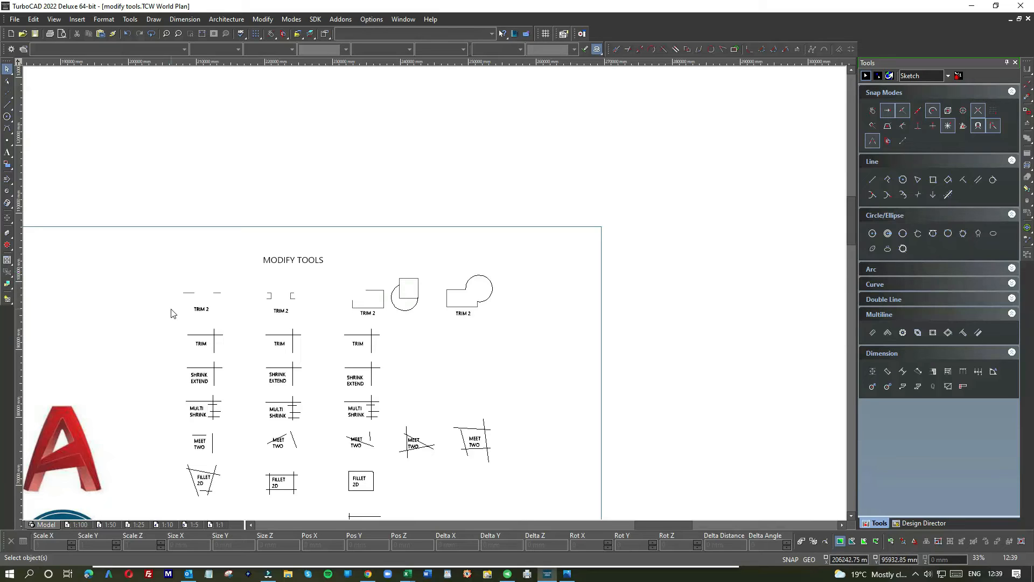
left_click_drag(176, 282, 536, 319)
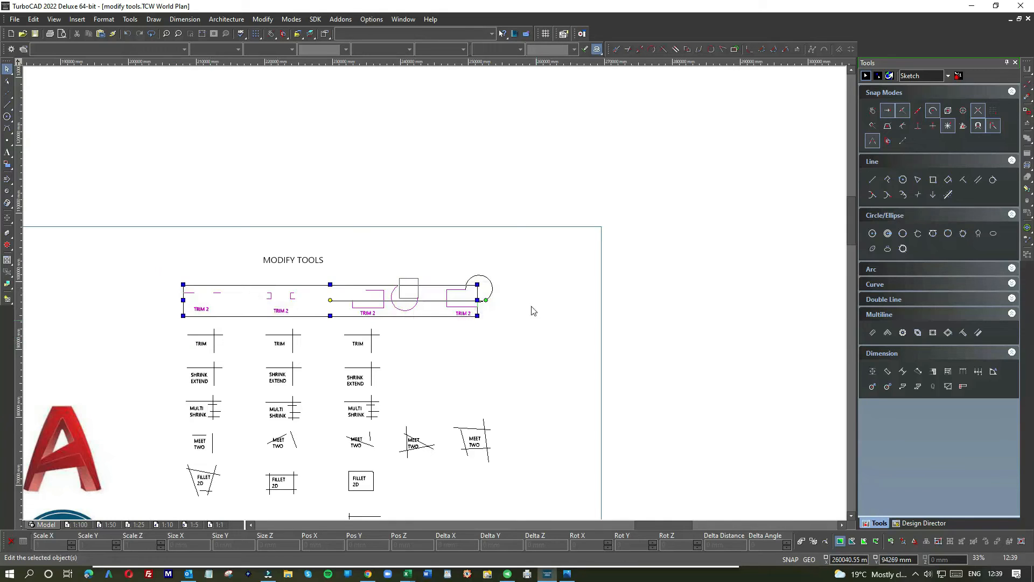
key("Delete")
left_click_drag(383, 268, 524, 312)
key("Delete")
scroll(251, 331, "down", 2)
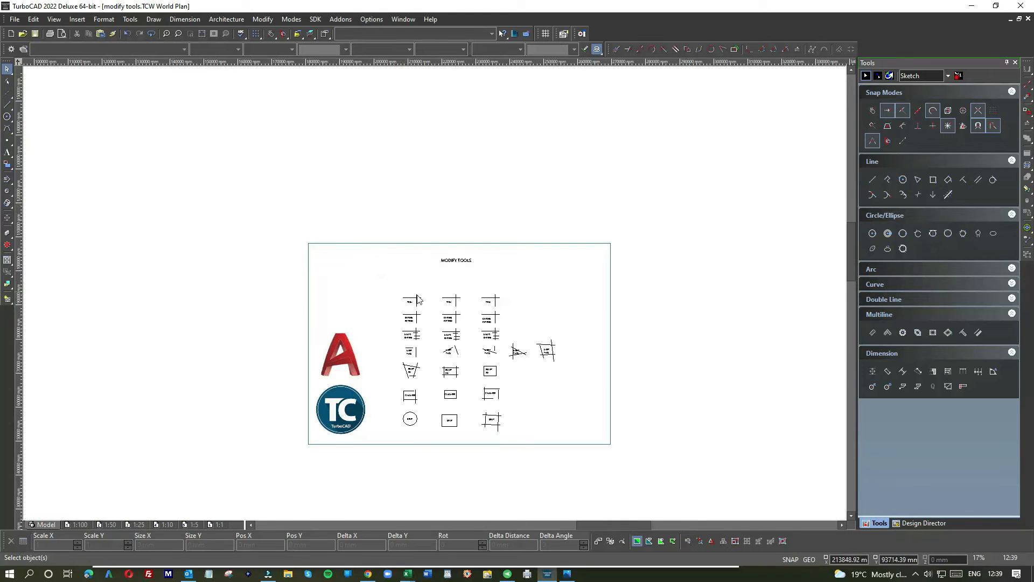
- Stretch the upper end of the first TRIM example's vertical line slightly upward
scroll(426, 298, "up", 2)
scroll(435, 297, "up", 2)
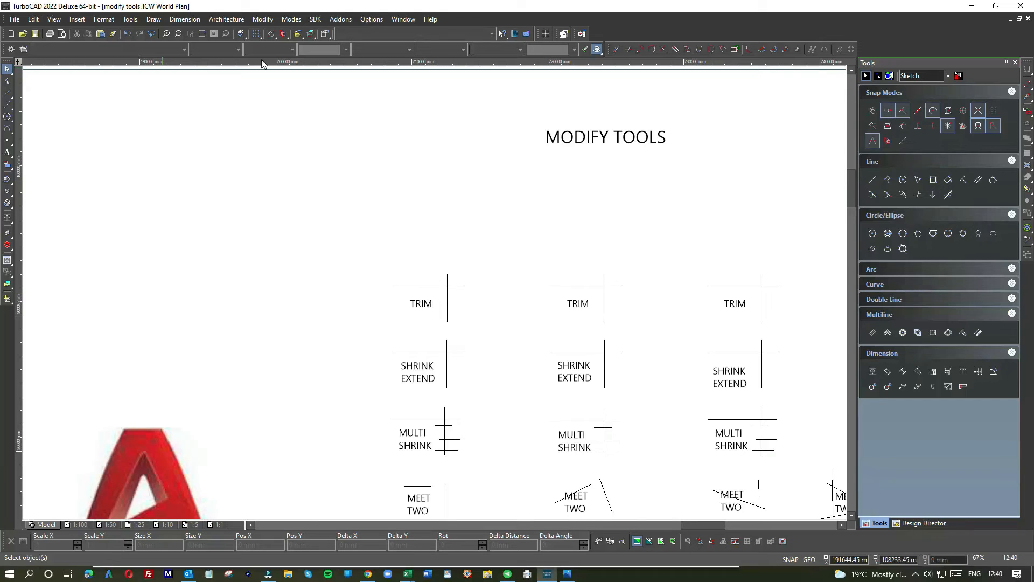
scroll(547, 268, "down", 2)
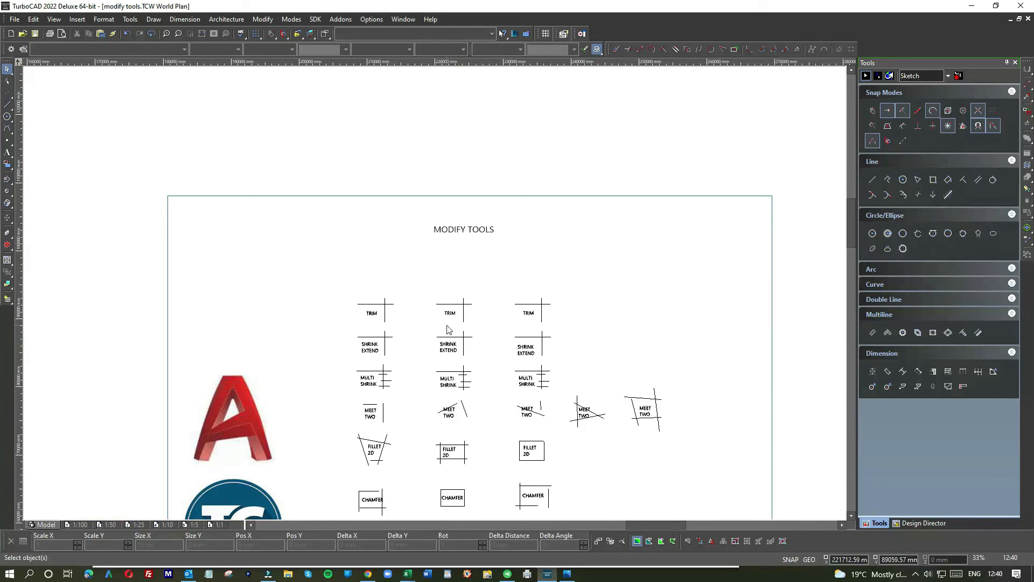
scroll(447, 330, "down", 1)
scroll(436, 296, "up", 2)
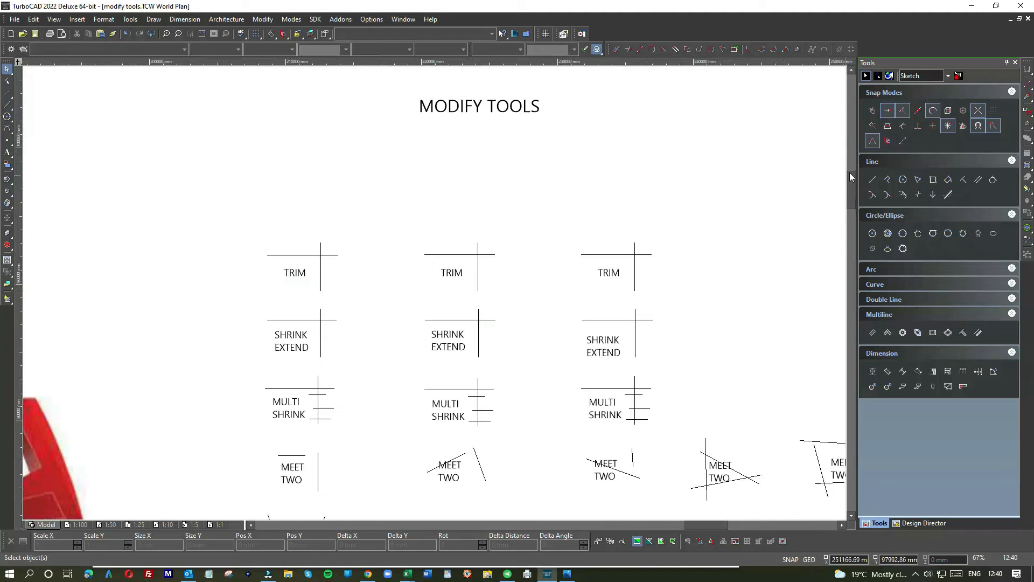
left_click_drag(849, 173, 852, 187)
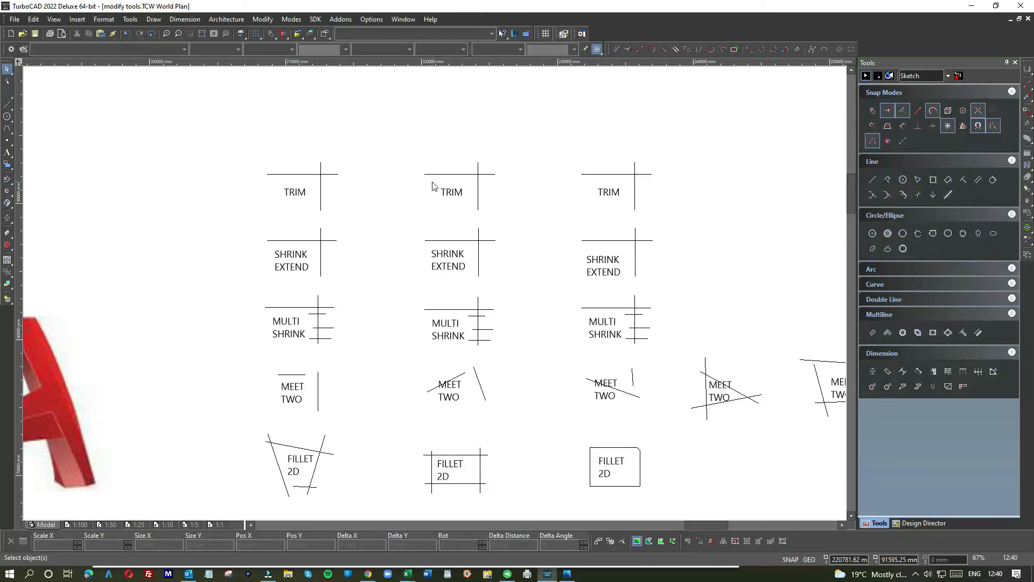
left_click(321, 191)
mouse_move(321, 162)
left_mouse_down()
mouse_move(324, 198)
mouse_move(321, 160)
left_mouse_up()
left_click(342, 196)
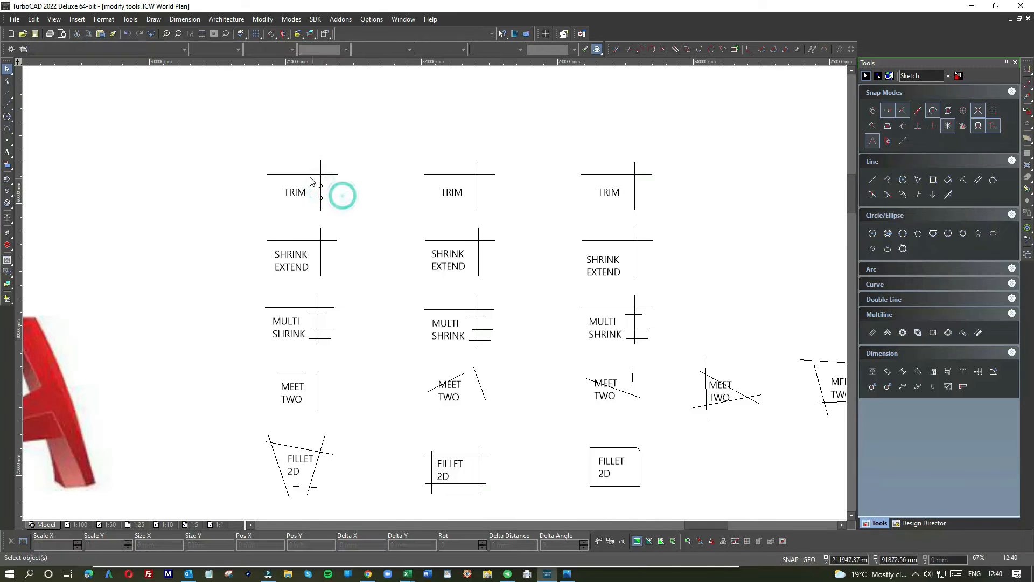
- Shorten the first TRIM example's horizontal and vertical lines by their endpoints so they meet in a corner at their intersection
scroll(312, 181, "up", 2)
left_click(435, 288)
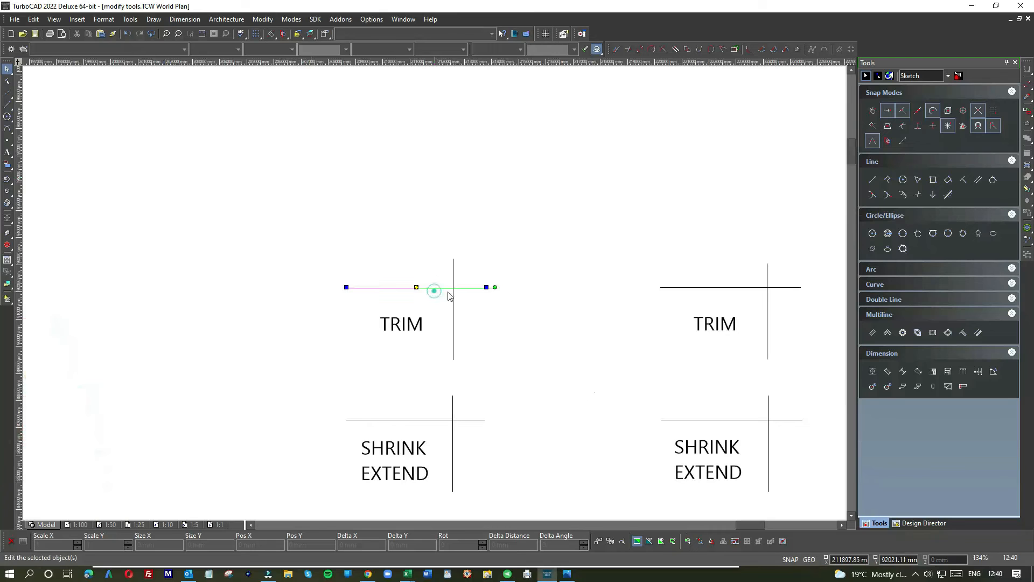
left_click_drag(486, 288, 453, 288)
left_click(453, 261)
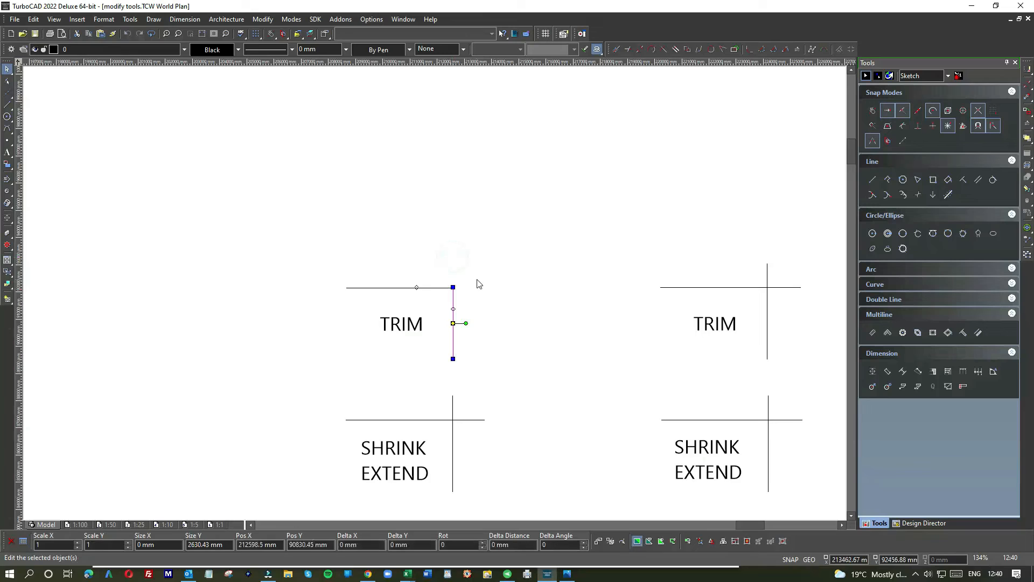
left_click(474, 277)
- Undock the Modify toolbar and float it above the second TRIM example
scroll(437, 295, "up", 6)
scroll(437, 298, "down", 6)
scroll(437, 297, "up", 2)
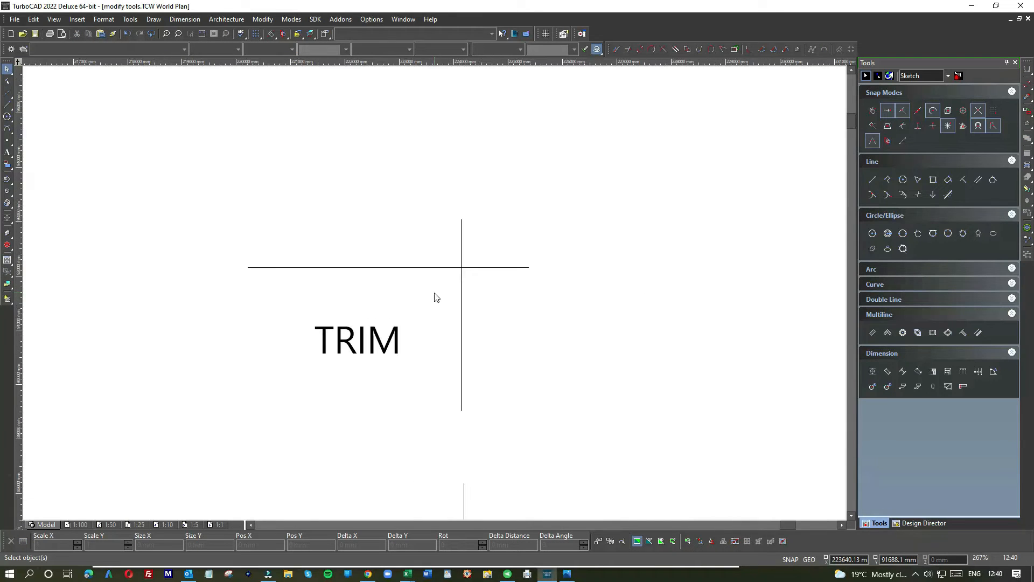
left_click_drag(609, 49, 387, 141)
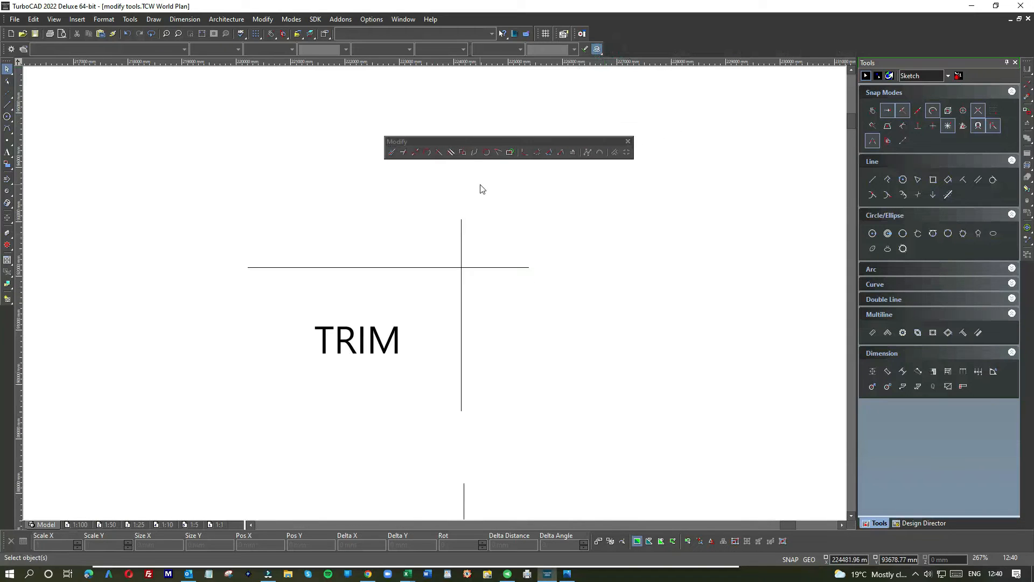
- Try Object Trim on the upper end of the second TRIM example's vertical line, with the horizontal line as cutting edge
left_click(415, 153)
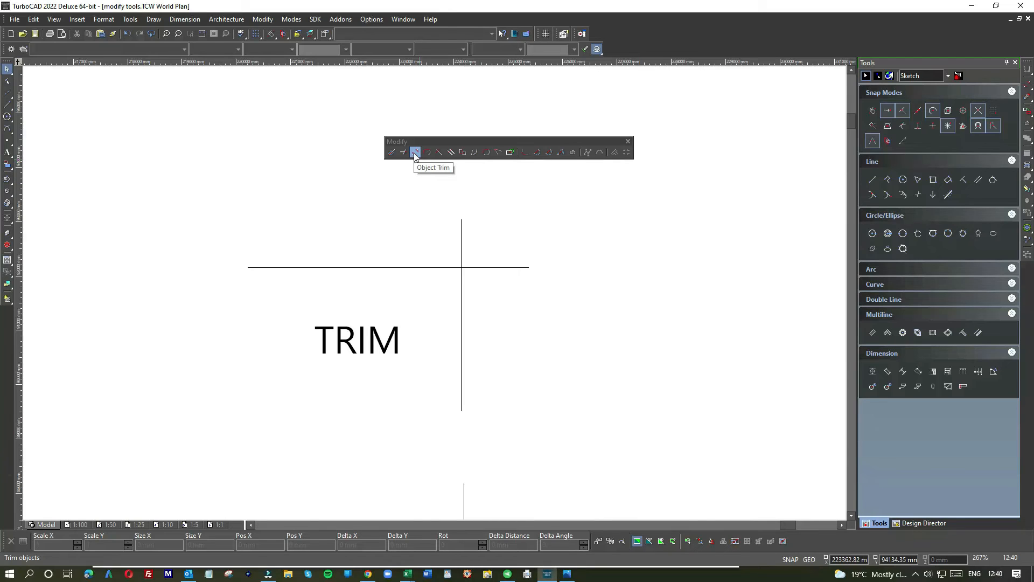
left_click(416, 153)
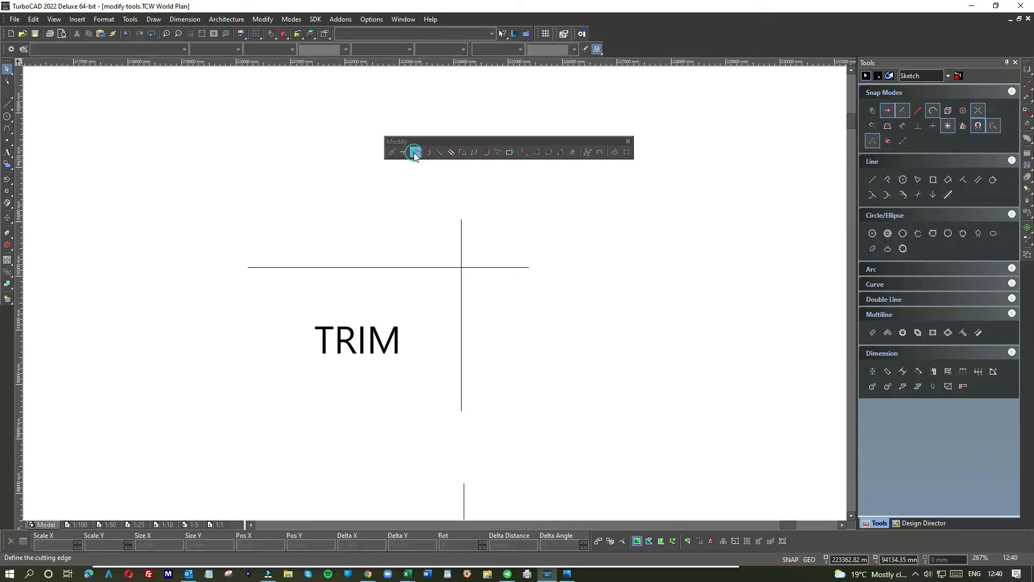
left_click(405, 268)
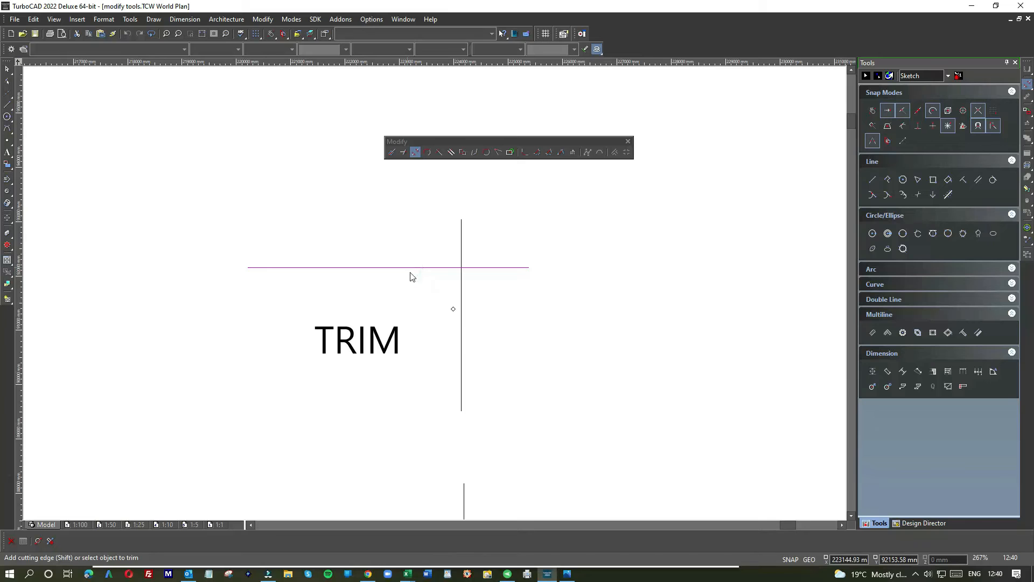
left_click(463, 231)
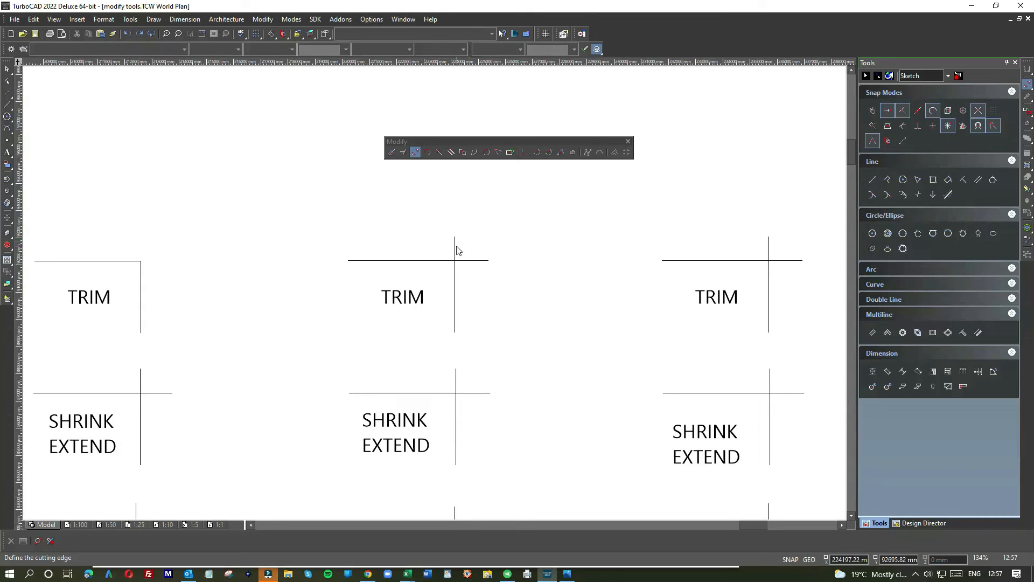
- Use Object Trim with the second TRIM example's horizontal line as edge to remove the vertical line's part above it, then exit the command
left_click(415, 152)
left_click(434, 262)
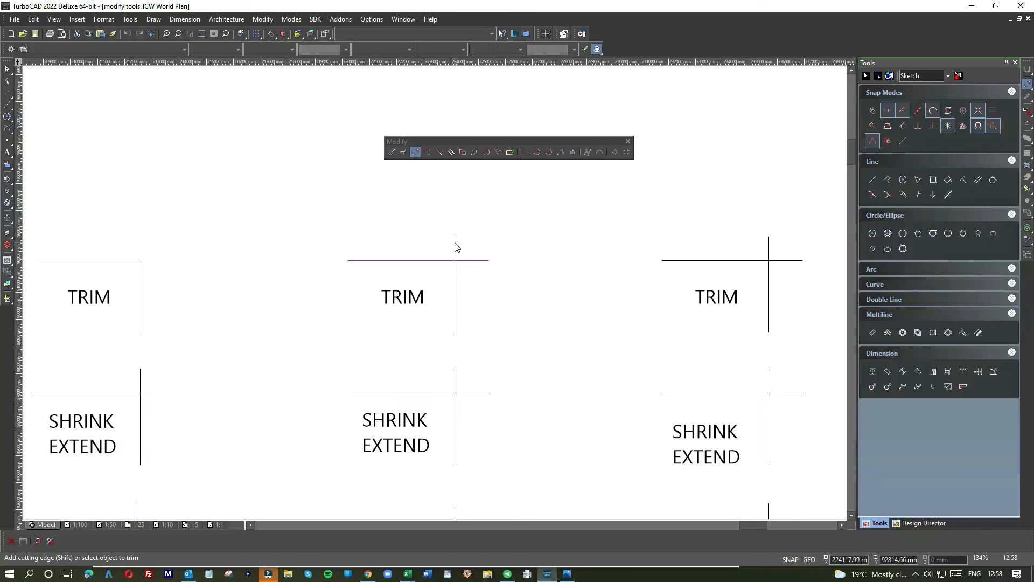
left_click(455, 247)
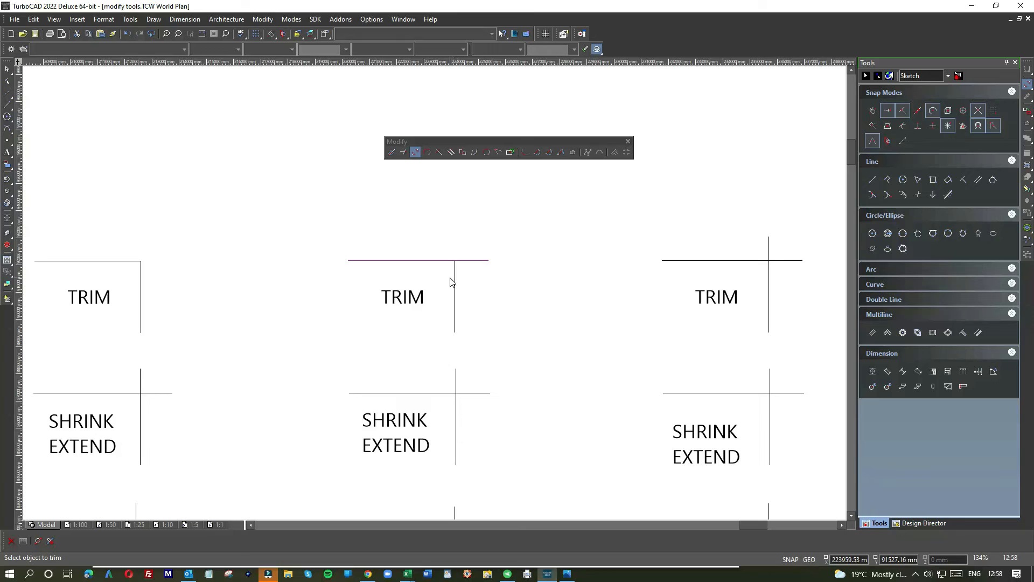
left_click(8, 70)
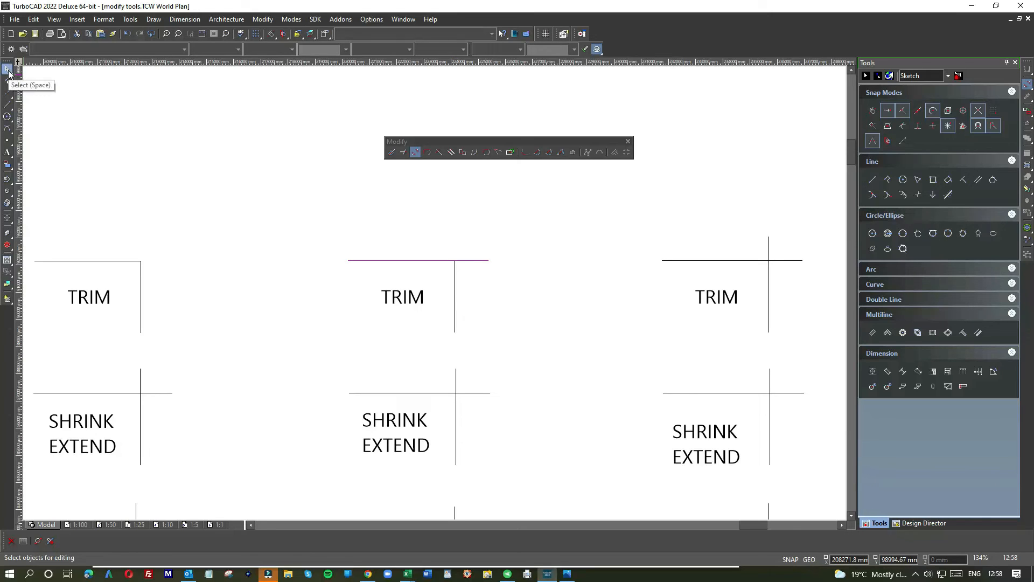
right_click(513, 235)
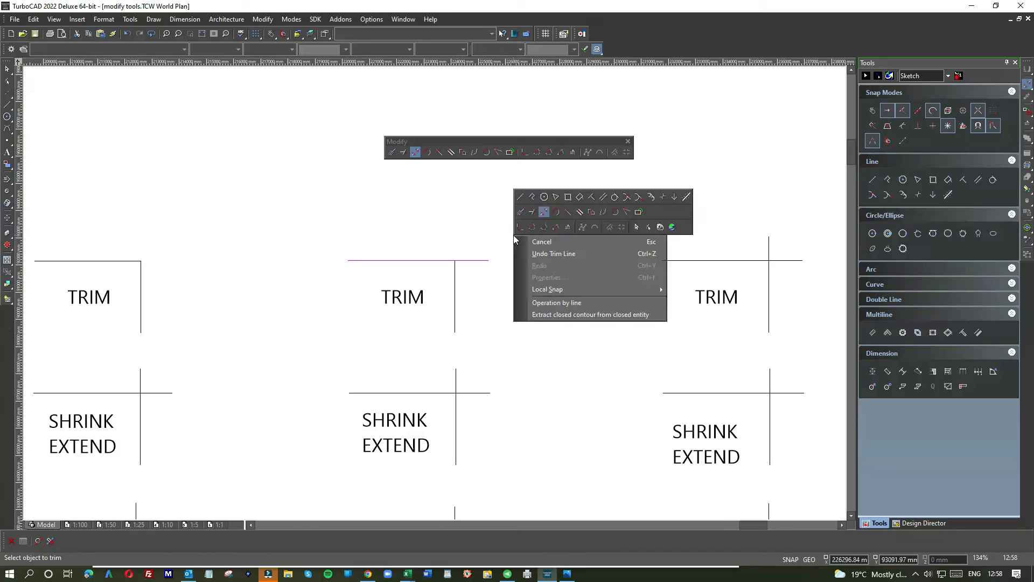
left_click(637, 229)
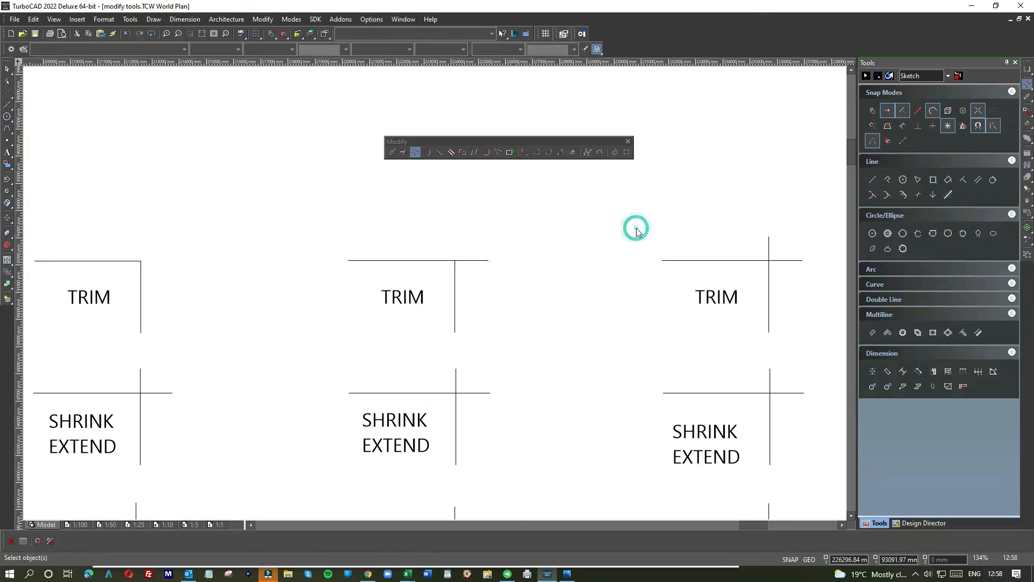
- Try Object Trim on the horizontal line's overhang in the second TRIM example, using the vertical line as cutting edge, and undo it
left_click(415, 152)
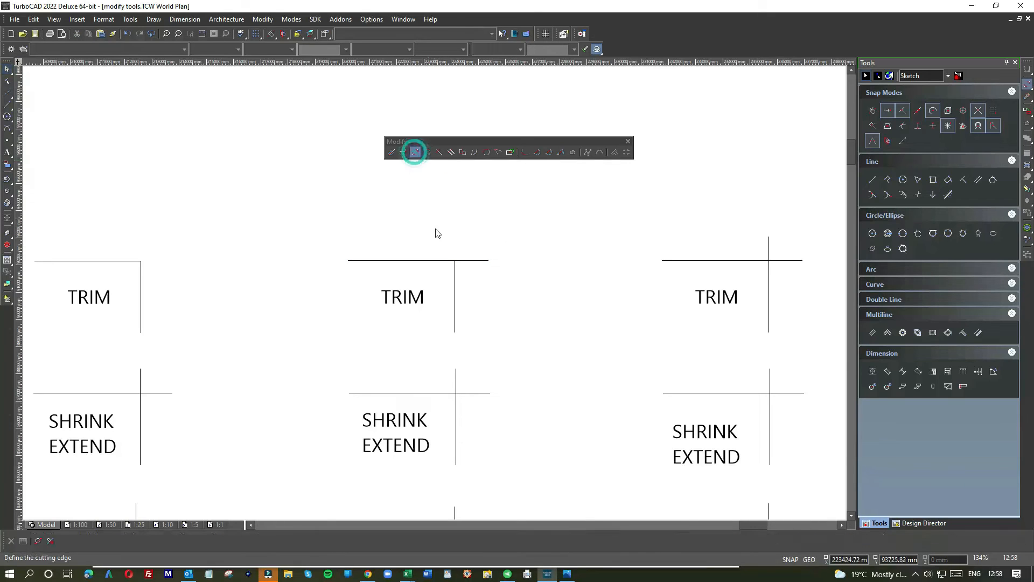
left_click(453, 279)
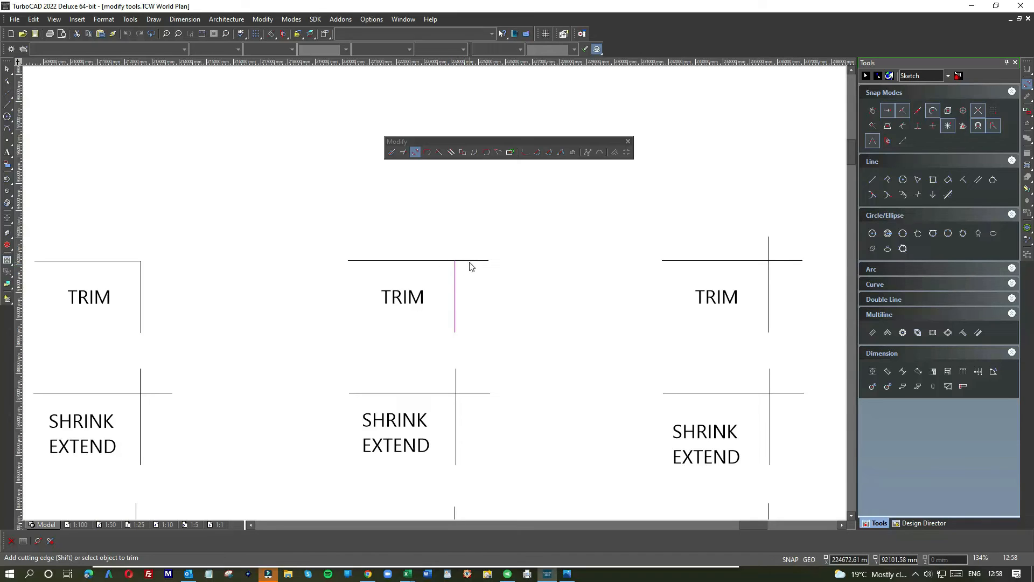
left_click(470, 261)
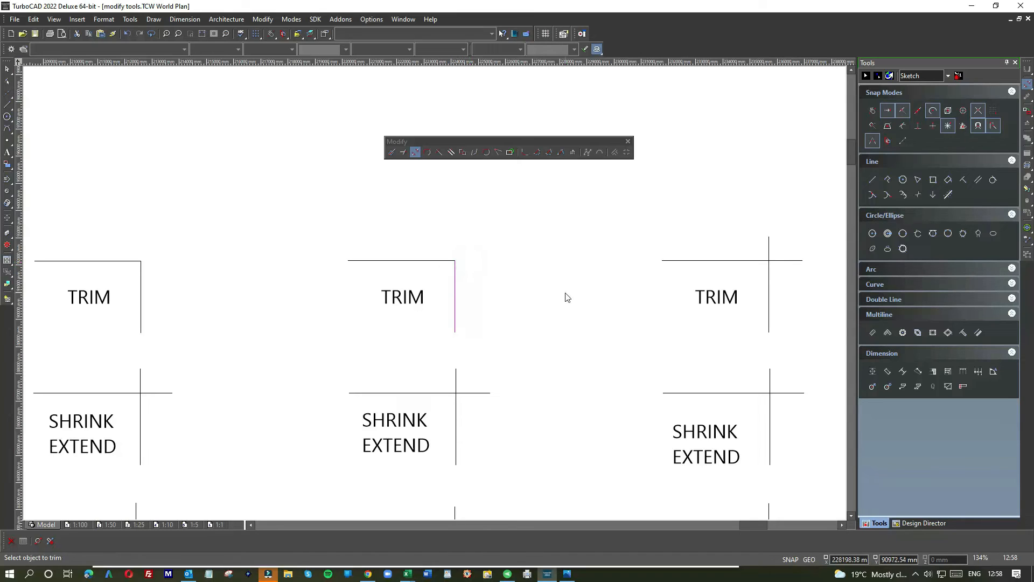
scroll(446, 294, "down", 3)
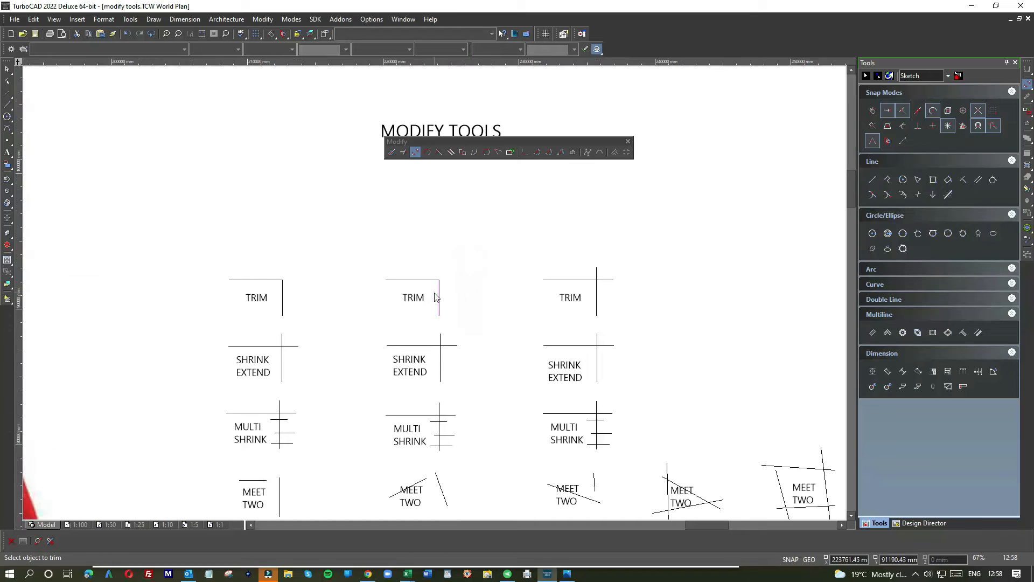
scroll(436, 297, "up", 3)
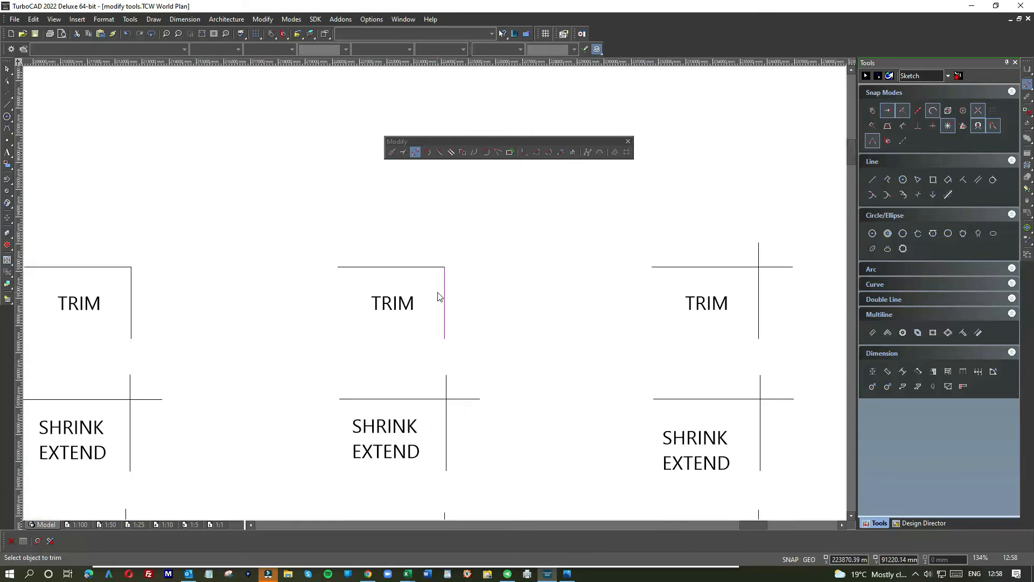
left_click(127, 33)
- Try Object Trim on the second TRIM example's vertical line below the horizontal cutting edge, and undo it
left_click(455, 268)
left_click(445, 288)
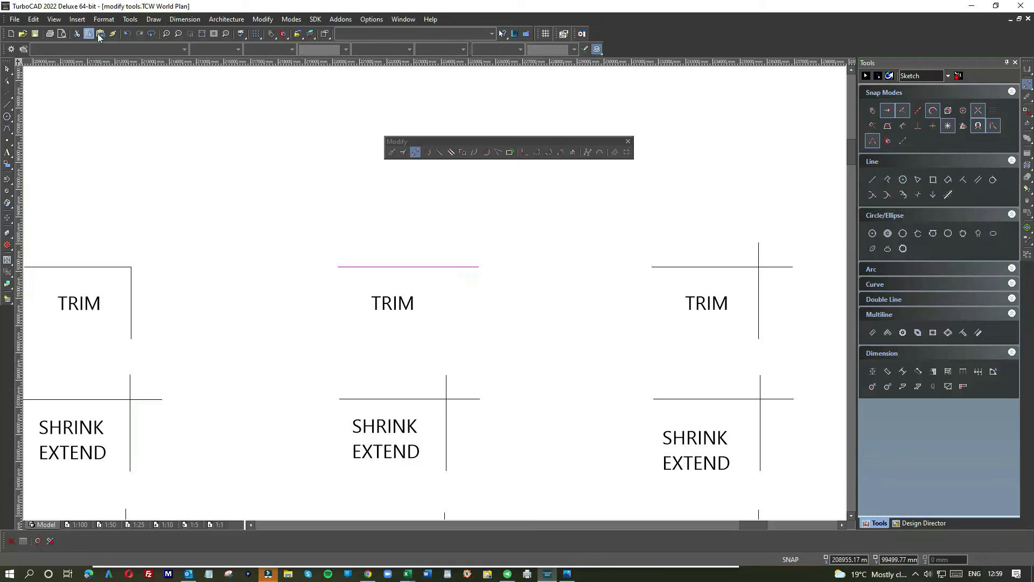
left_click(127, 33)
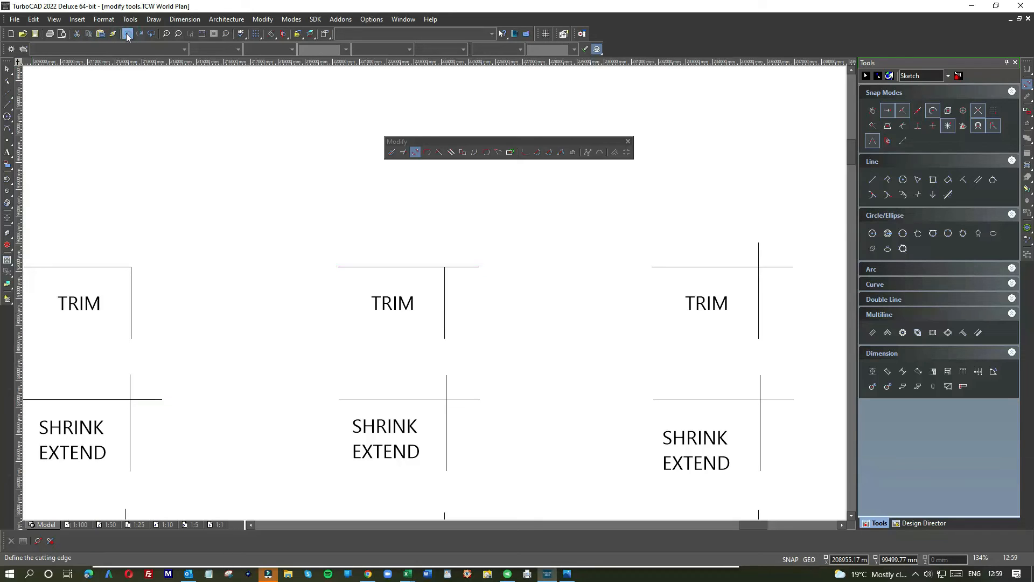
- Use Object Trim with the second TRIM example's vertical line as edge to remove the horizontal line's part beyond it, then exit the command
left_click(10, 67)
left_click(439, 153)
left_click(415, 152)
left_click(444, 285)
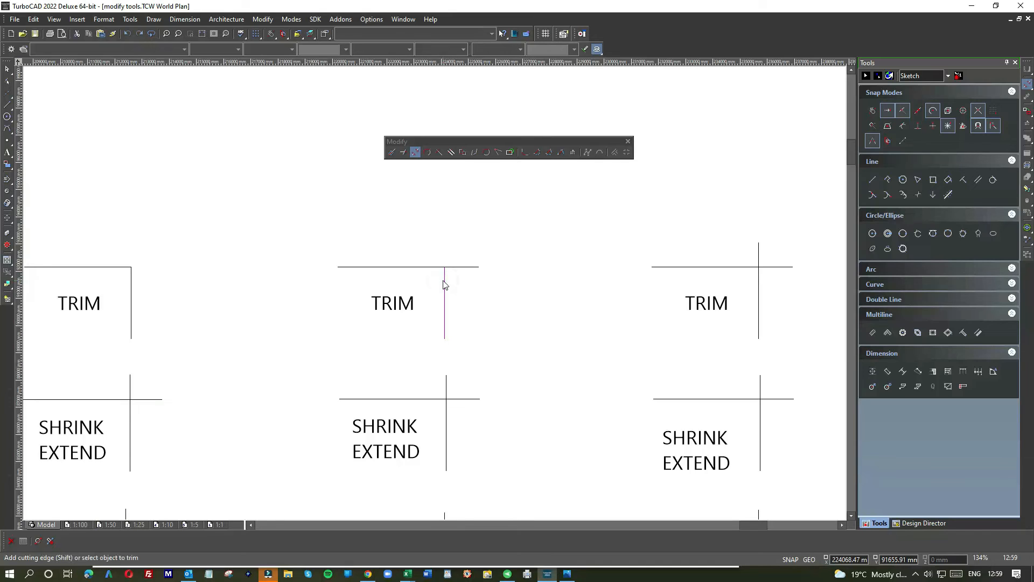
left_click(458, 268)
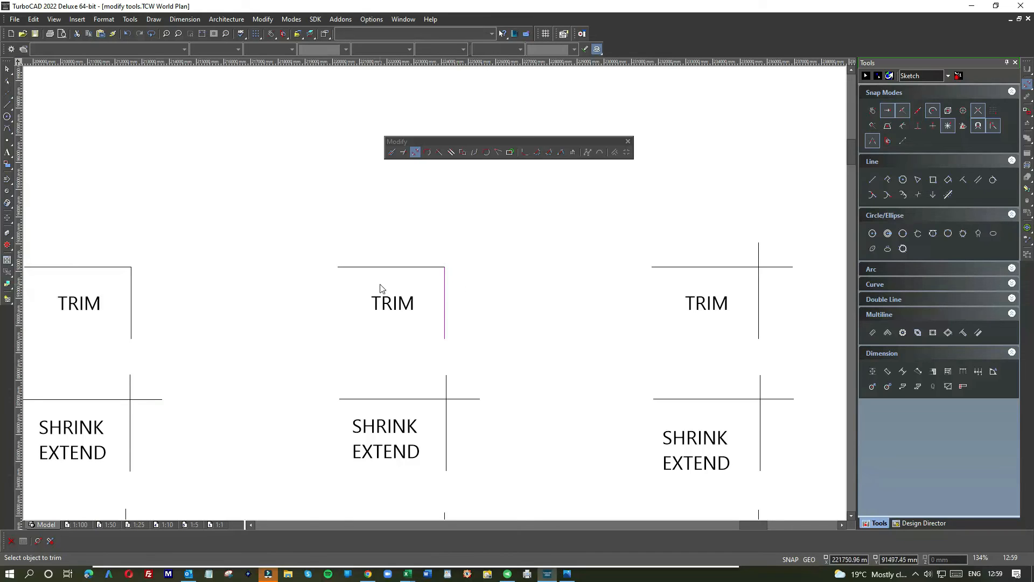
right_click(475, 231)
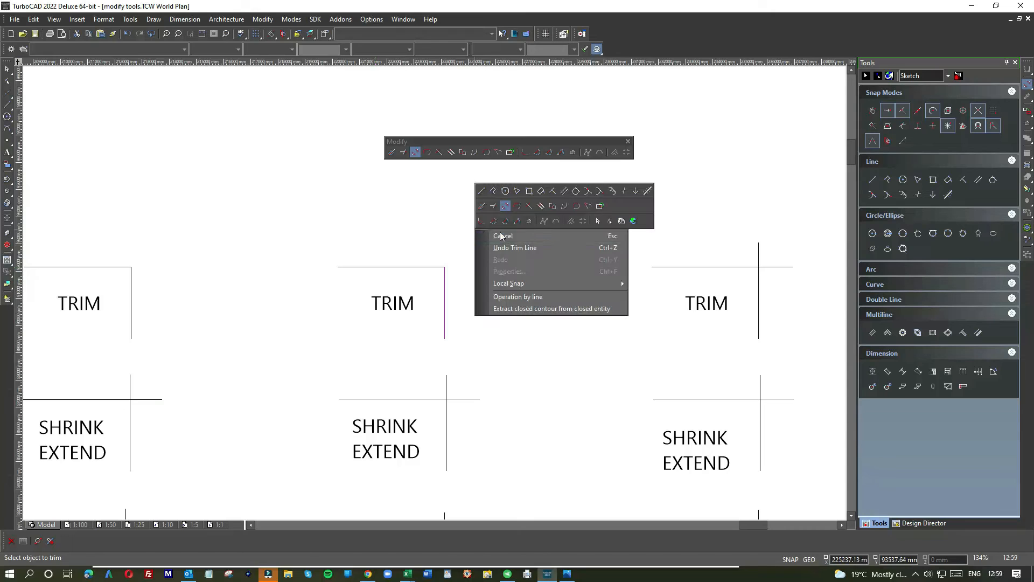
left_click(596, 220)
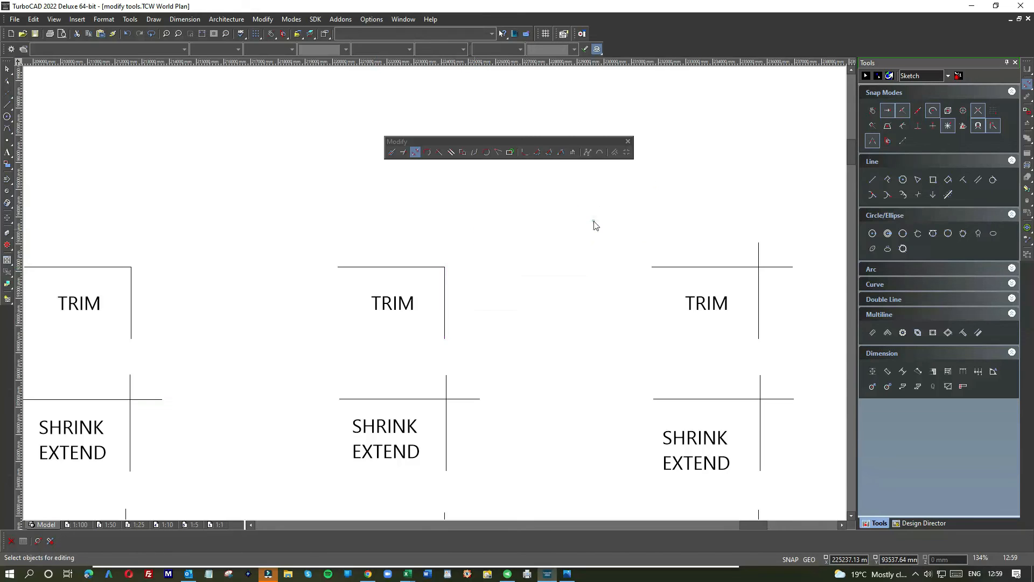
- Close the floating Modify toolbar and inspect the pop-up toolbars shown with the local menu beside the third TRIM example
scroll(393, 302, "down", 2)
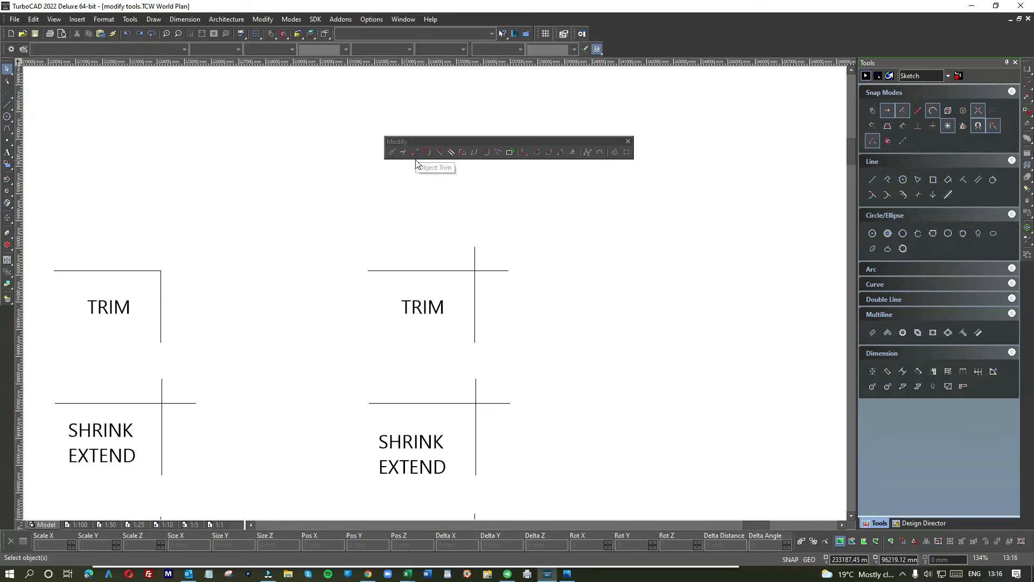
left_click(628, 141)
right_click(567, 201)
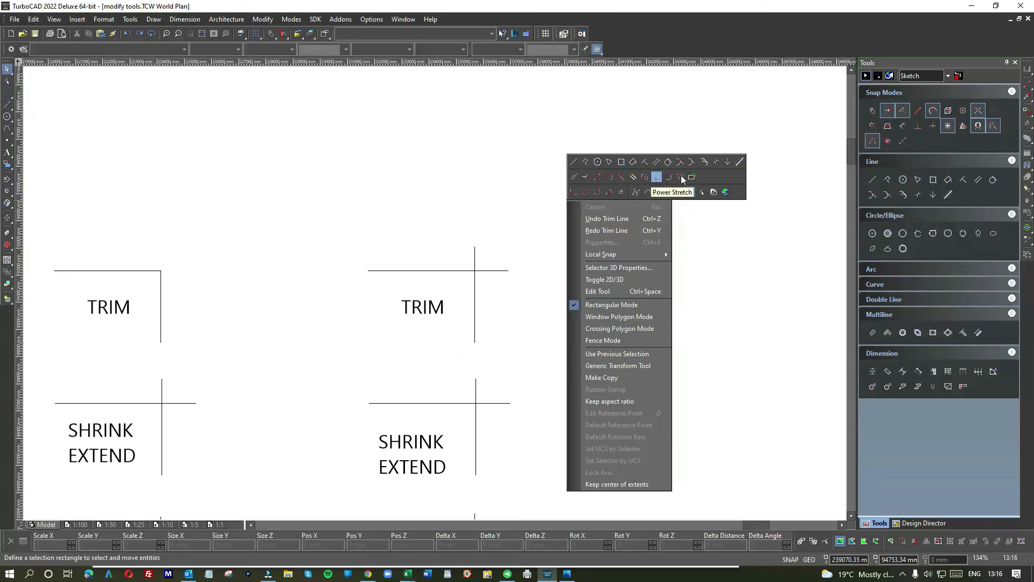
left_click(548, 178)
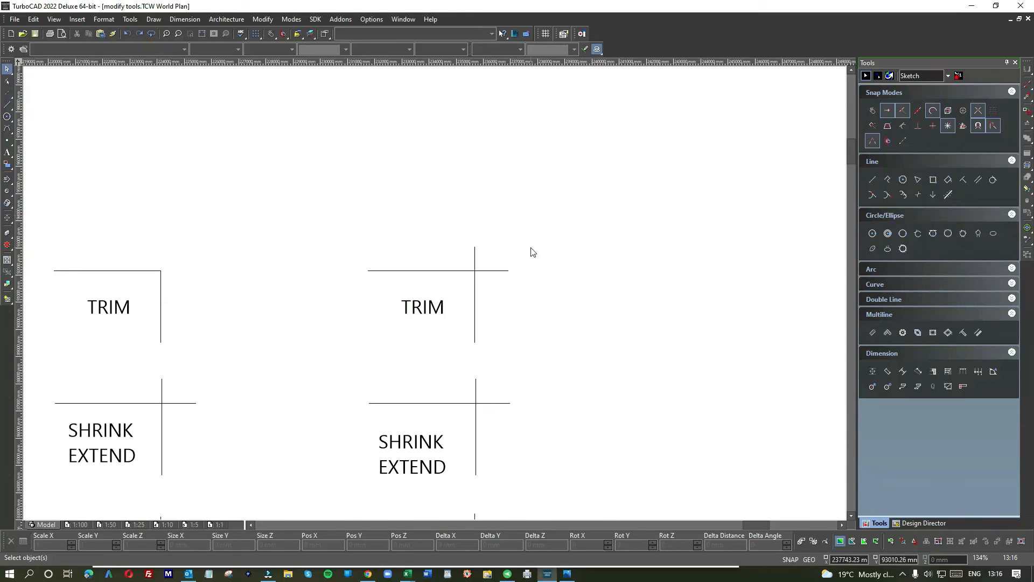
right_click(591, 249)
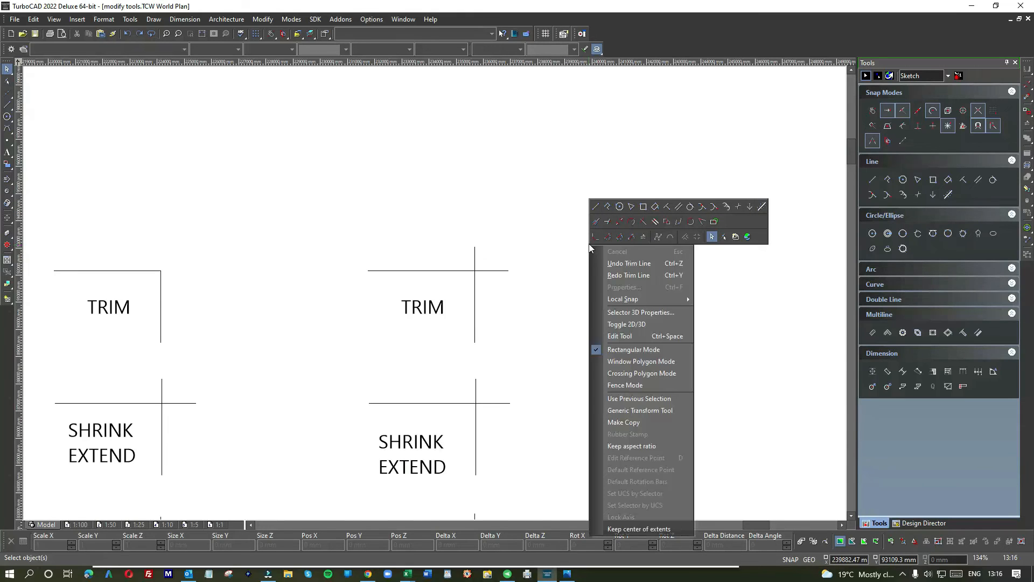
left_click(564, 232)
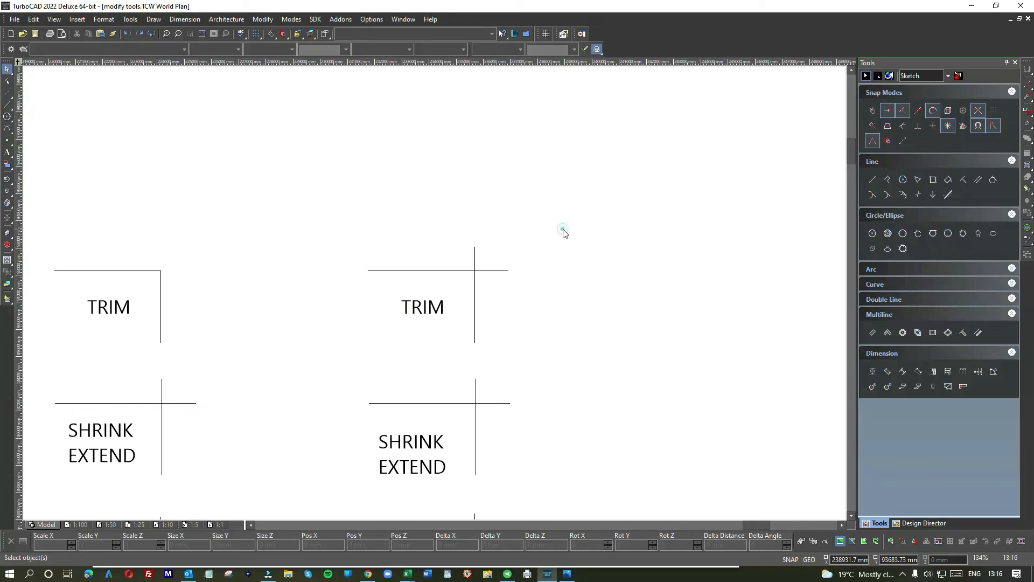
- Check in the pop-up toolbar customization which toolbars are shown with the local menu, including Modify
double_click(668, 42)
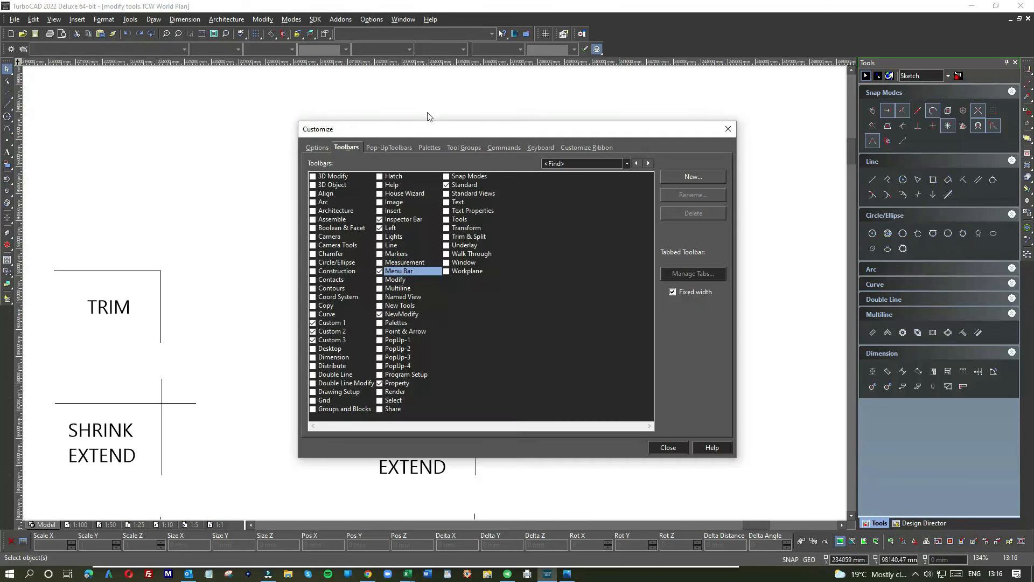
left_click(402, 147)
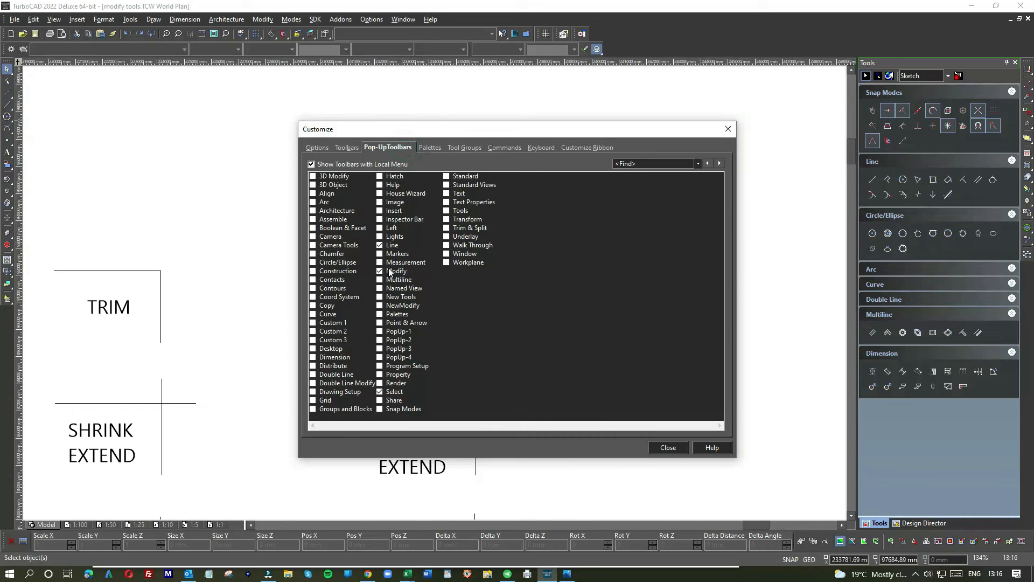
left_click(379, 271)
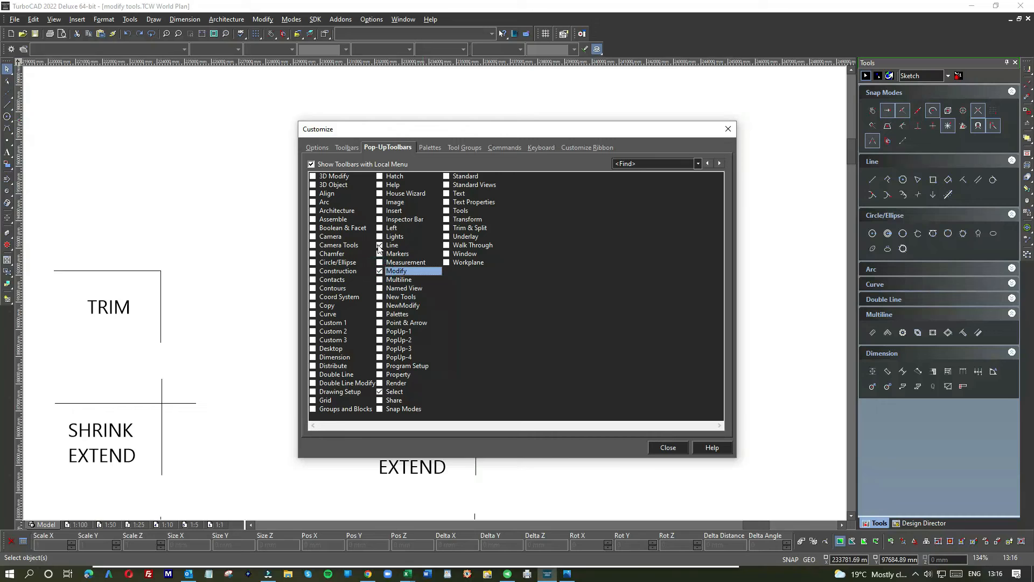
left_click(668, 448)
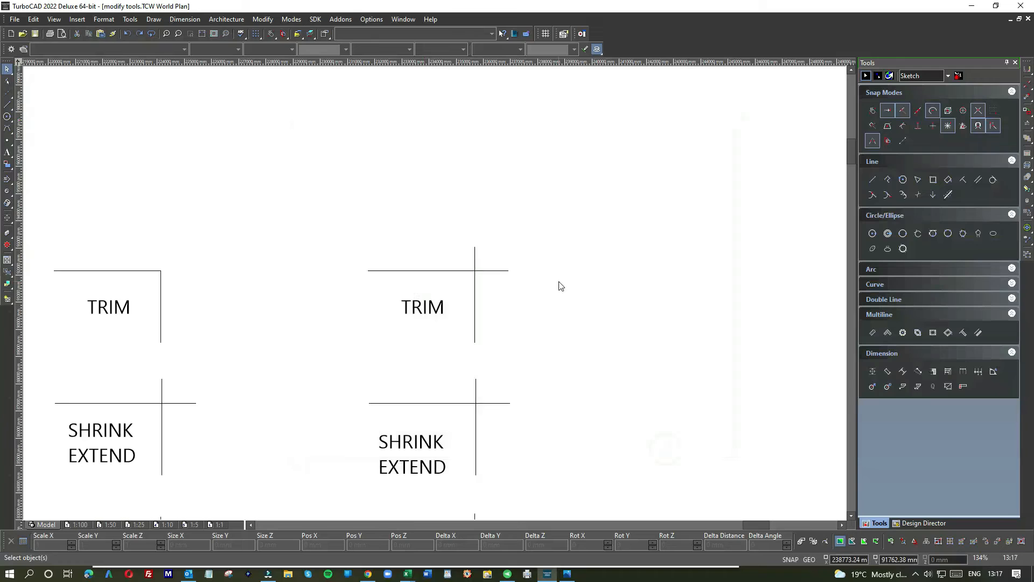
- Review the pop-up tools once more and turn the Modify toolbar back on in the toolbar customization
right_click(555, 268)
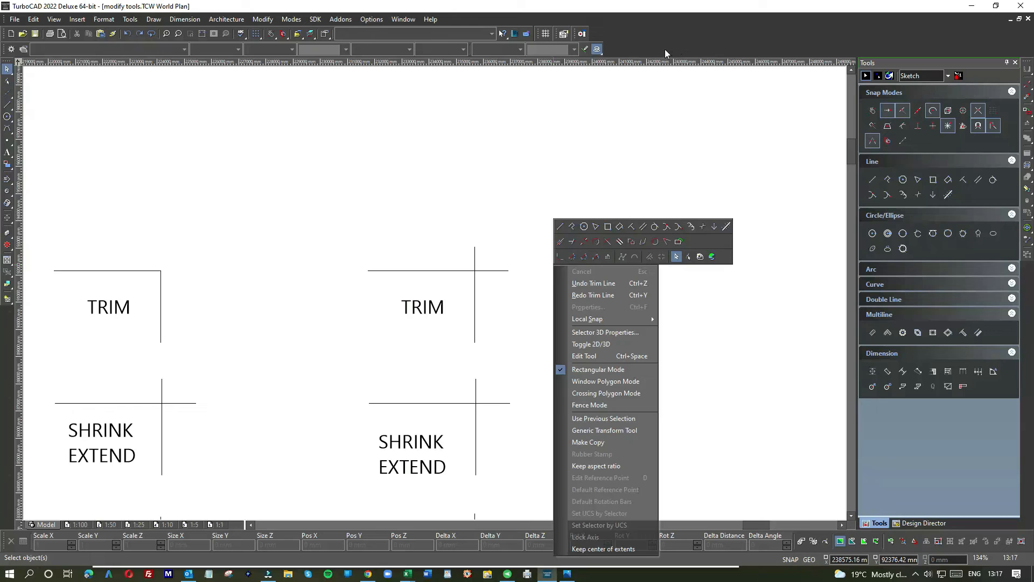
left_click(568, 127)
right_click(682, 24)
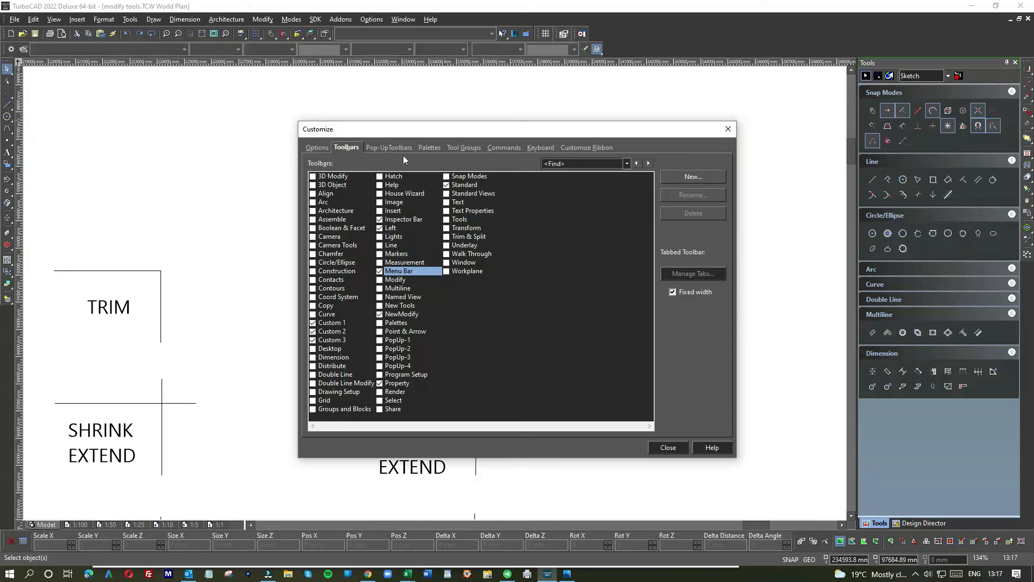
left_click(380, 280)
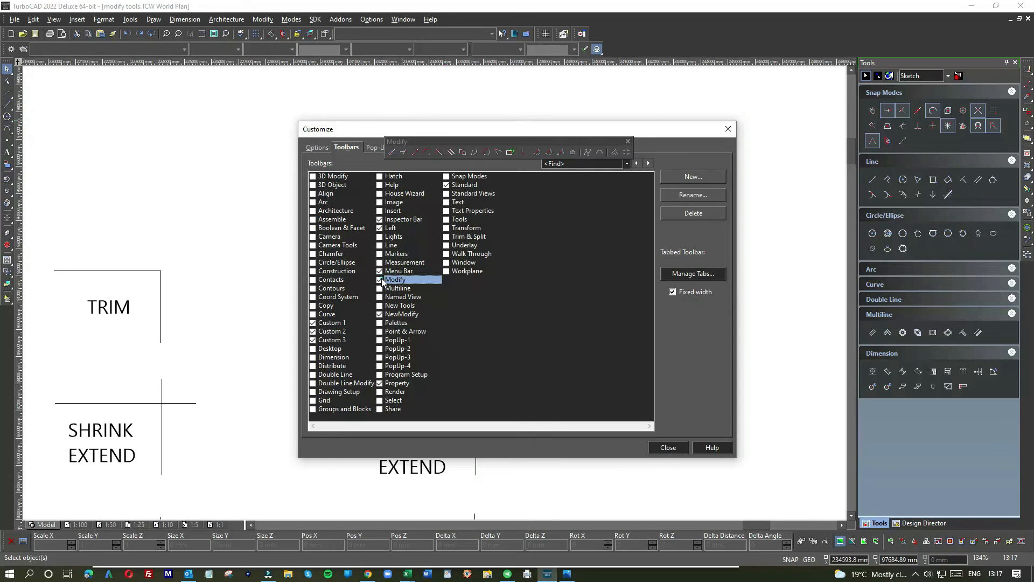
left_click(667, 447)
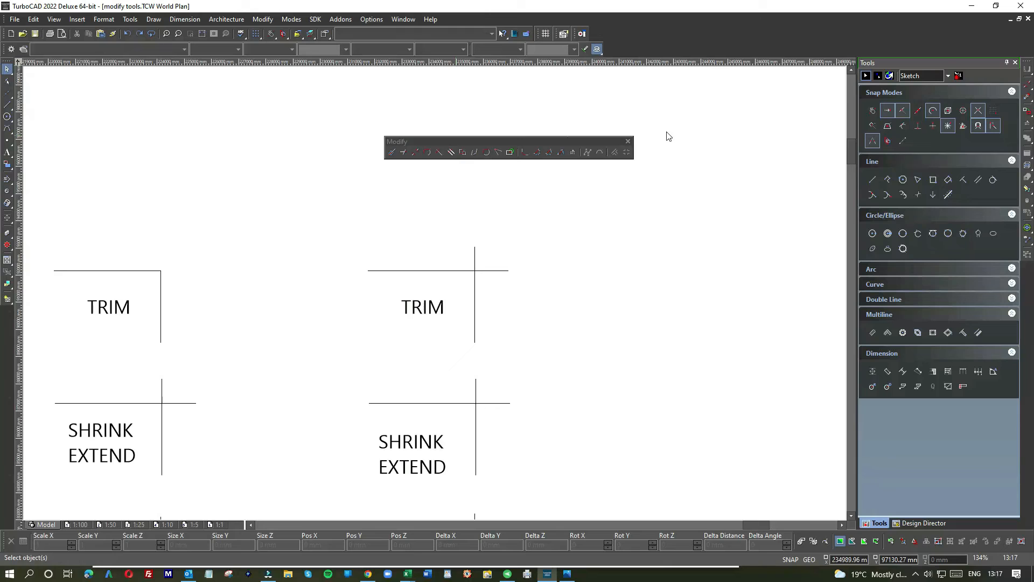
- Try docking the Modify toolbar above and beside the drawing area, and leave it floating above the third TRIM example
left_click_drag(411, 143, 637, 40)
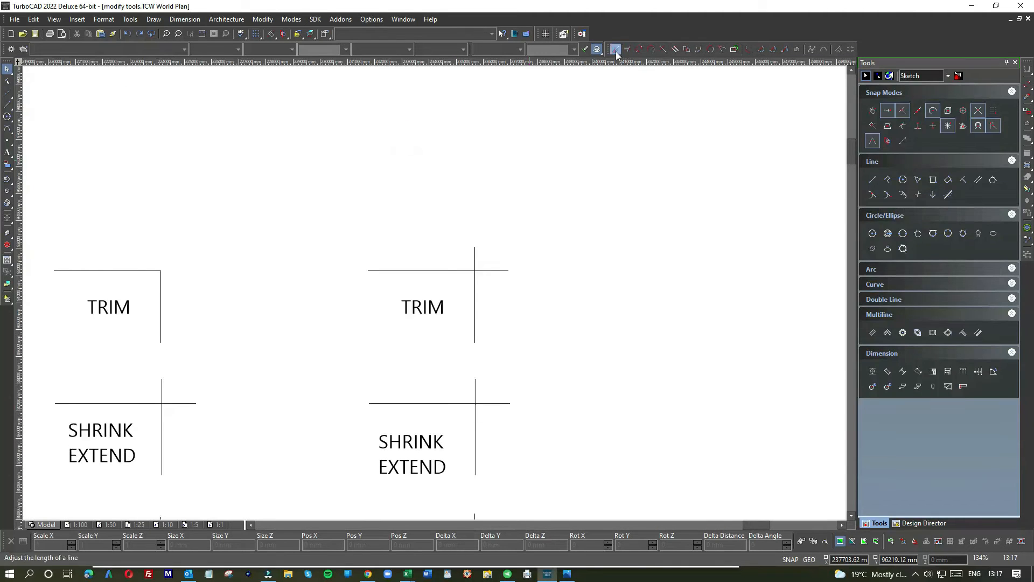
left_click_drag(612, 49, 1020, 266)
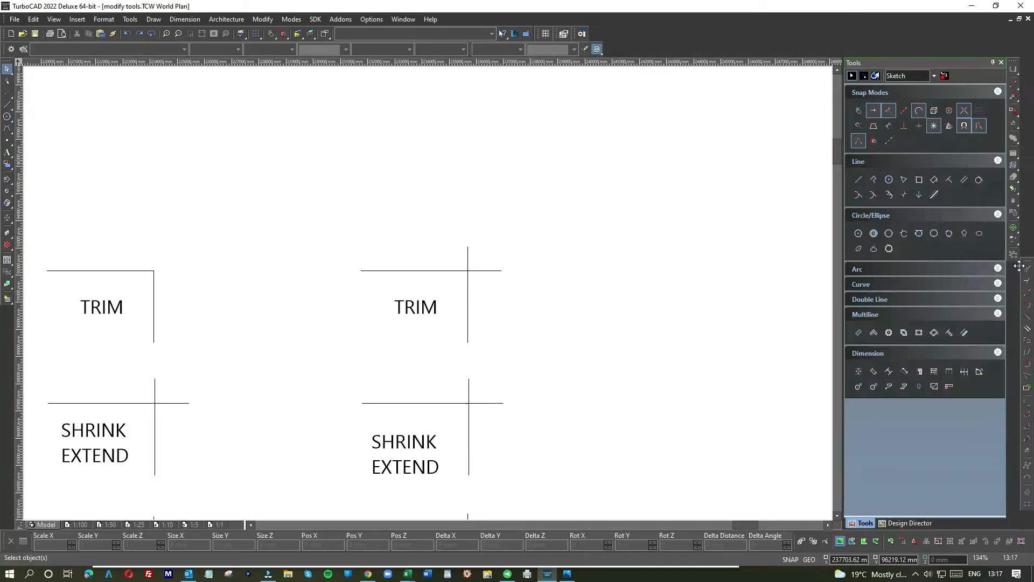
left_click_drag(1021, 265, 879, 47)
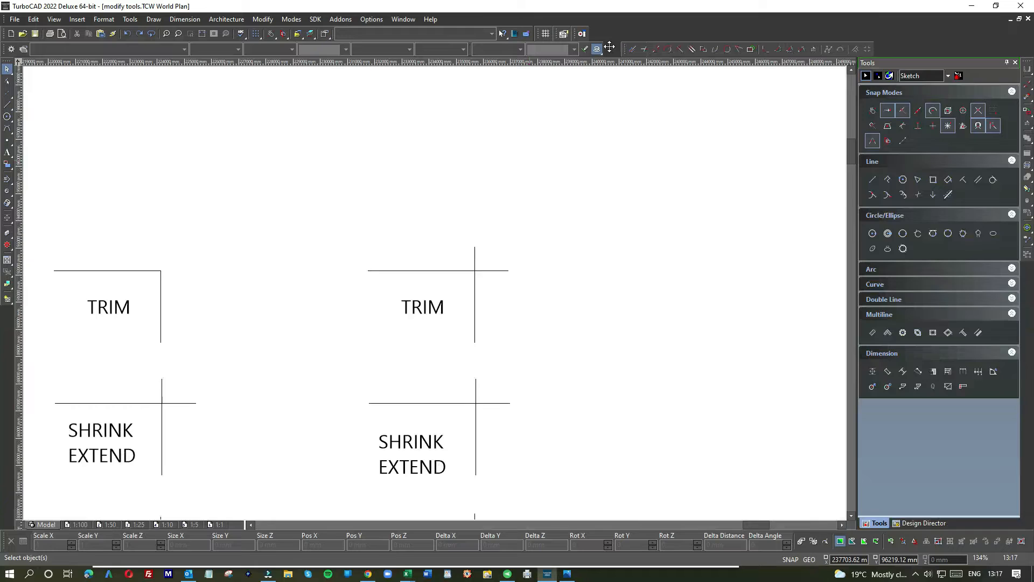
left_click_drag(573, 89, 464, 157)
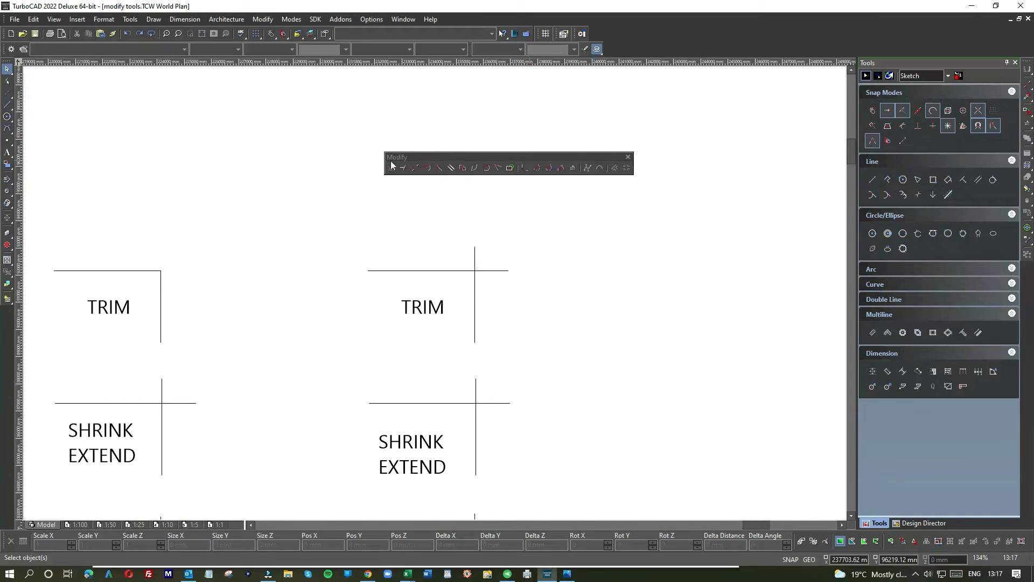
left_click(576, 211)
- Use Object Trim with the third TRIM example's horizontal line as edge to remove the vertical line's part above it, then exit the command
left_click(415, 168)
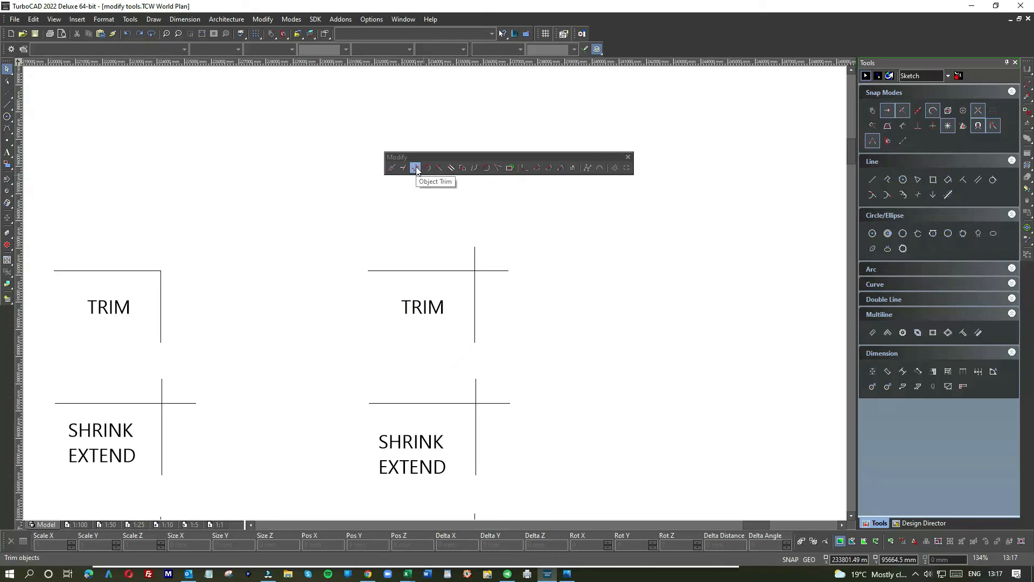
left_click(416, 168)
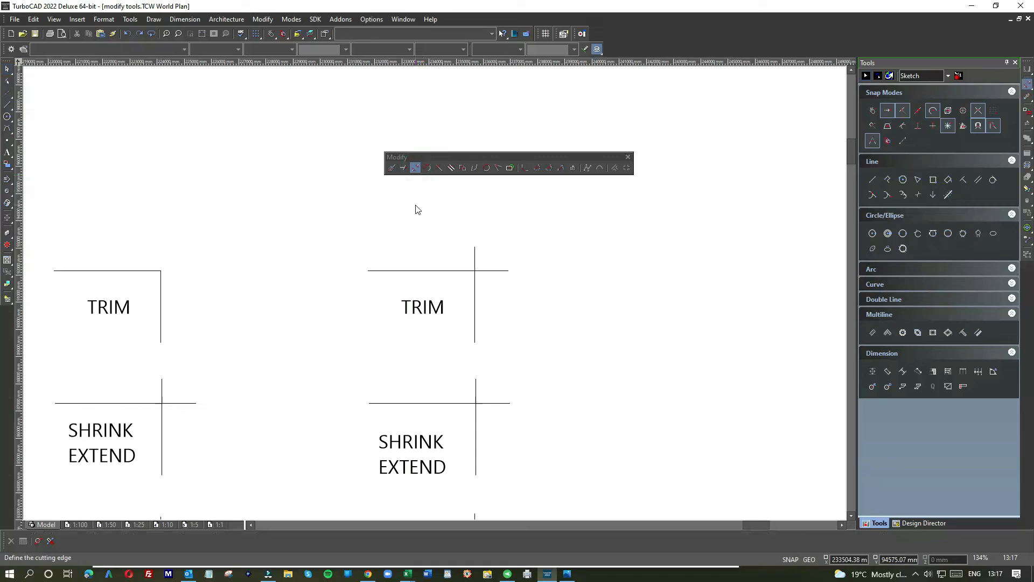
left_click(415, 168)
left_click(435, 270)
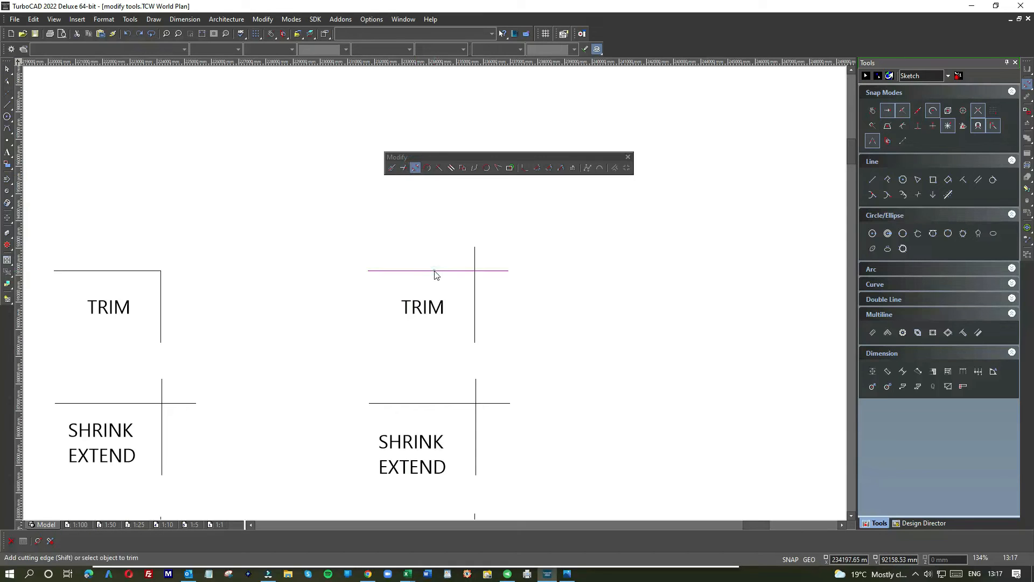
left_click(475, 257)
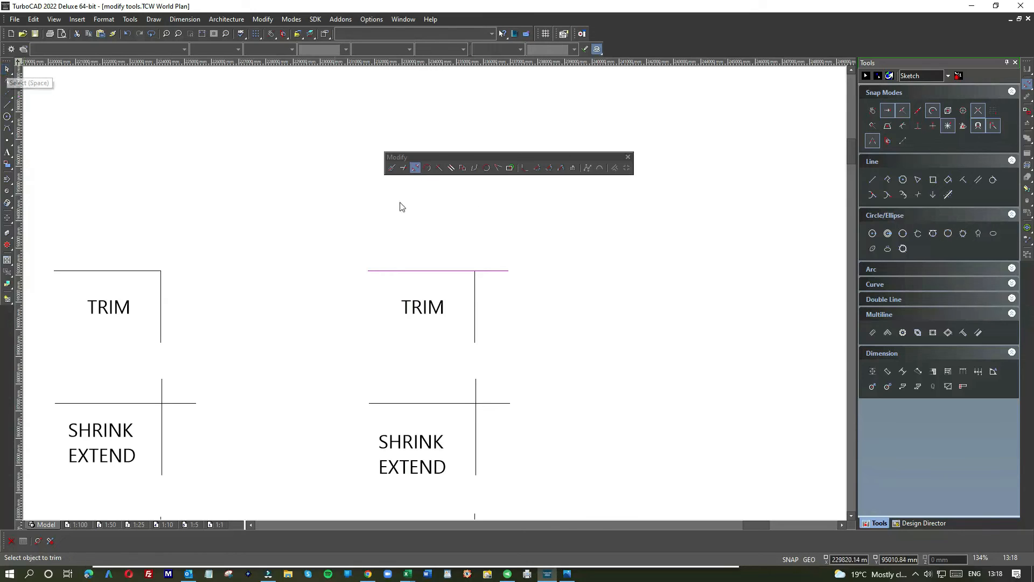
right_click(547, 221)
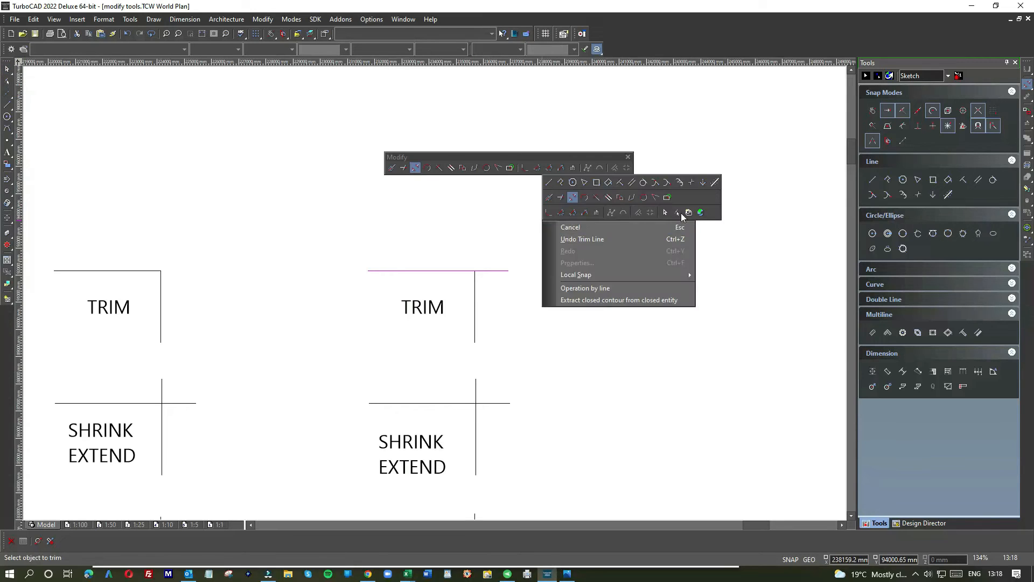
left_click(666, 211)
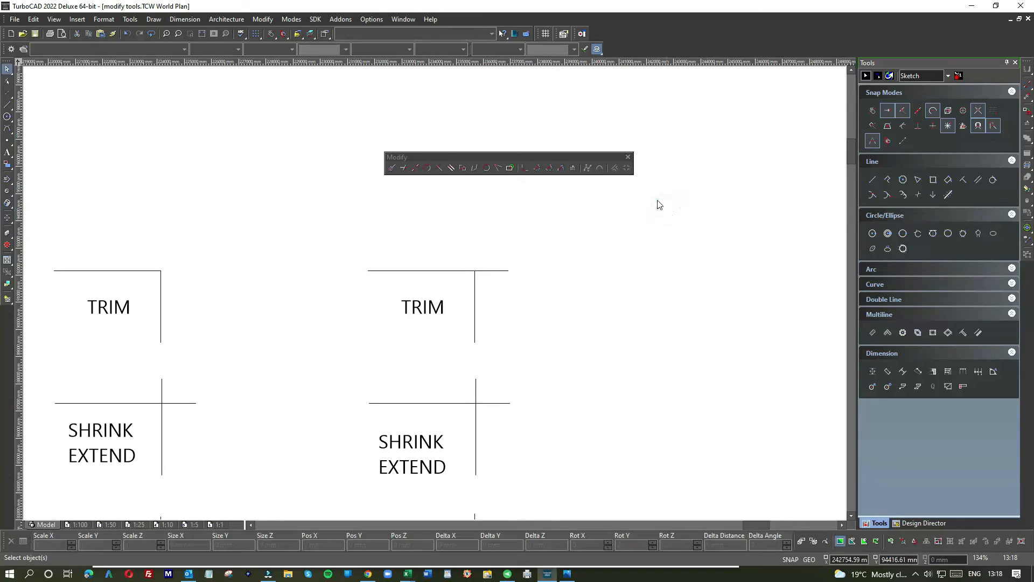
- Use Object Trim with the third TRIM example's vertical line as edge to remove the horizontal line's part beyond it
left_click(415, 168)
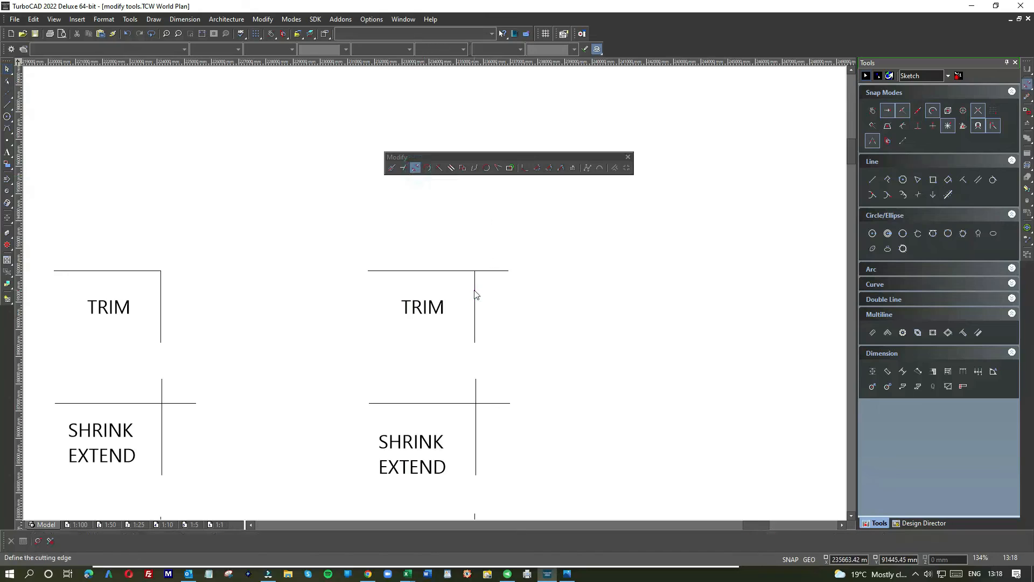
left_click(475, 292)
left_click(486, 271)
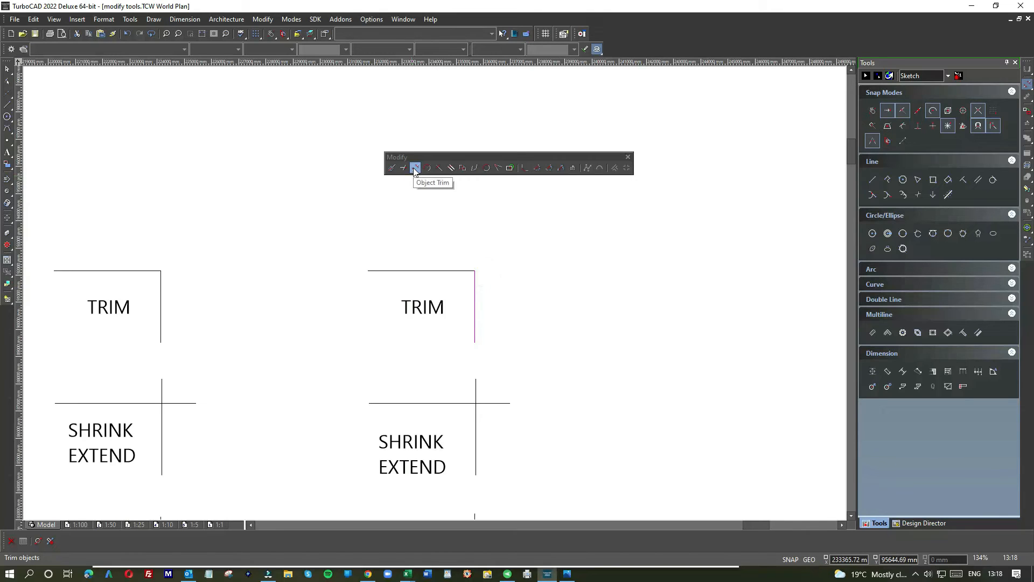
- Exit the trim command and delete the whole row of three TRIM examples with their labels
scroll(434, 296, "down", 2)
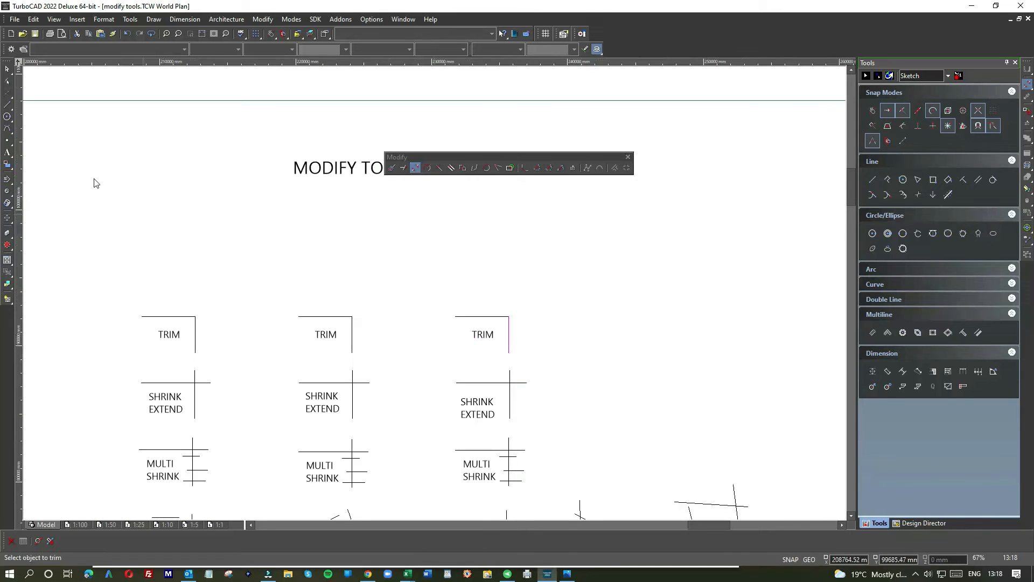
left_click(7, 69)
left_click(92, 284)
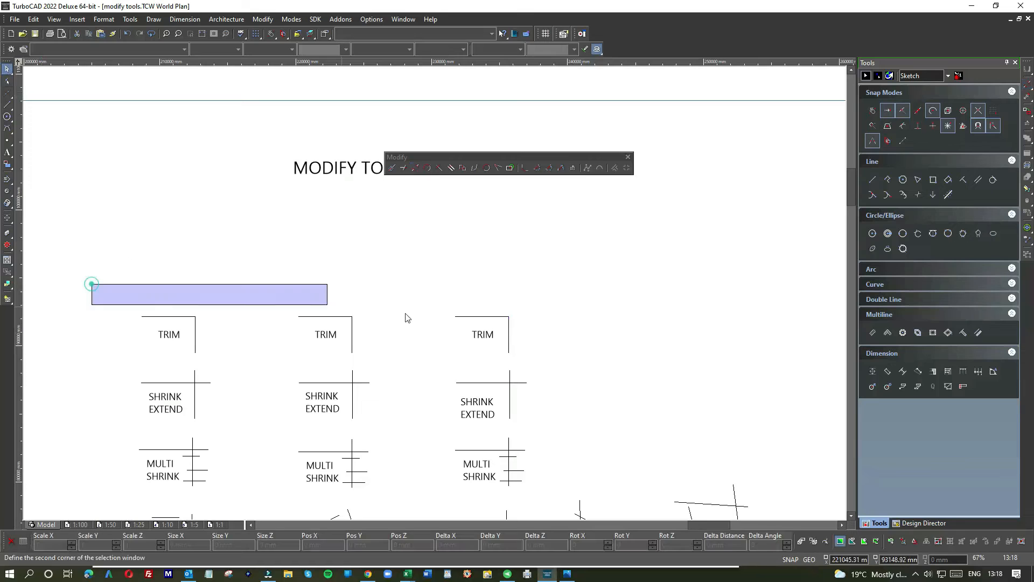
left_click(548, 366)
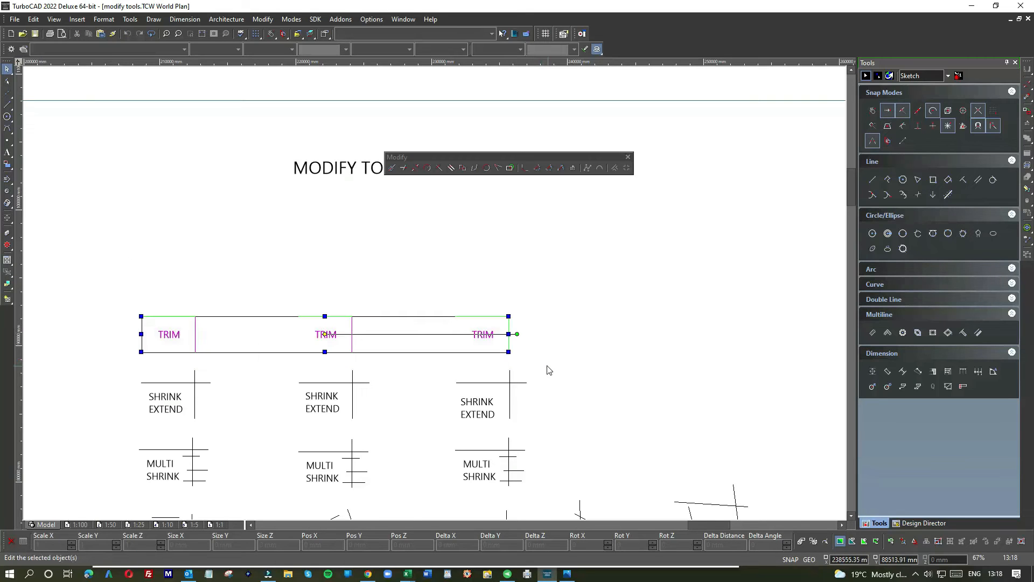
key("Delete")
- Shorten the first SHRINK EXTEND example's vertical line by moving its upper end node to the intersection with the horizontal line
scroll(289, 296, "down", 2)
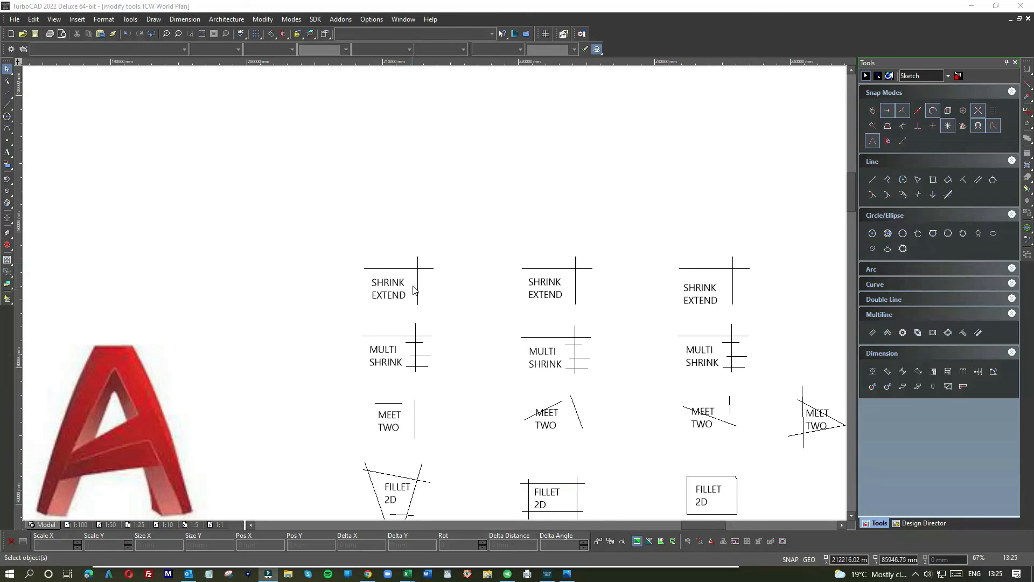
scroll(414, 286, "up", 5)
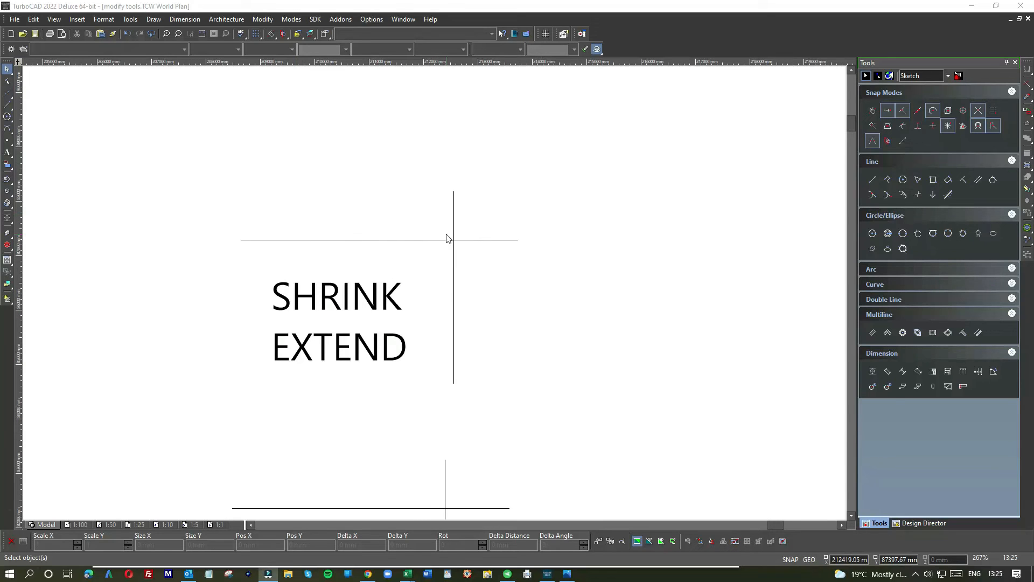
left_click(454, 206)
left_click(454, 199)
left_click(454, 191)
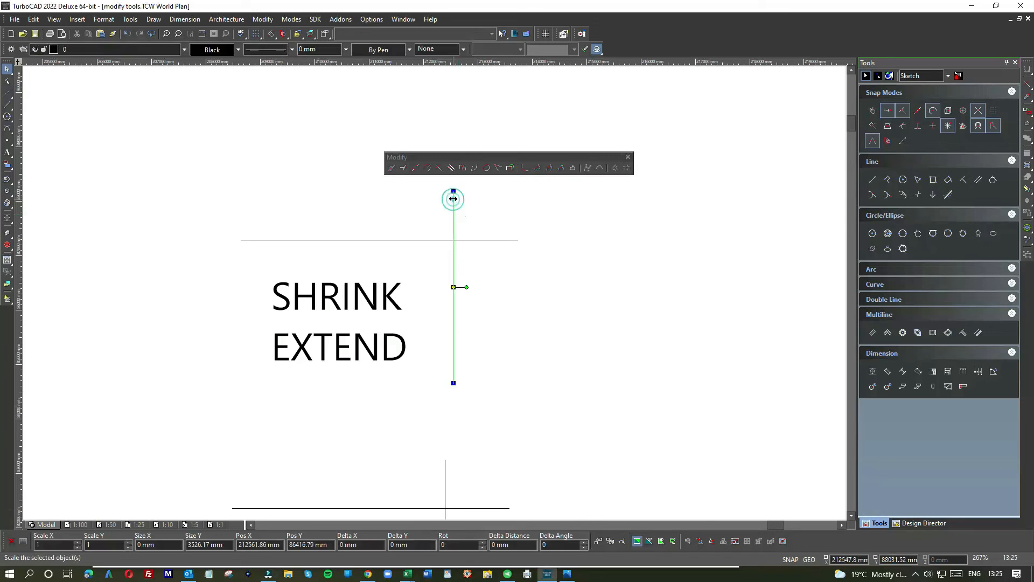
left_click(455, 239)
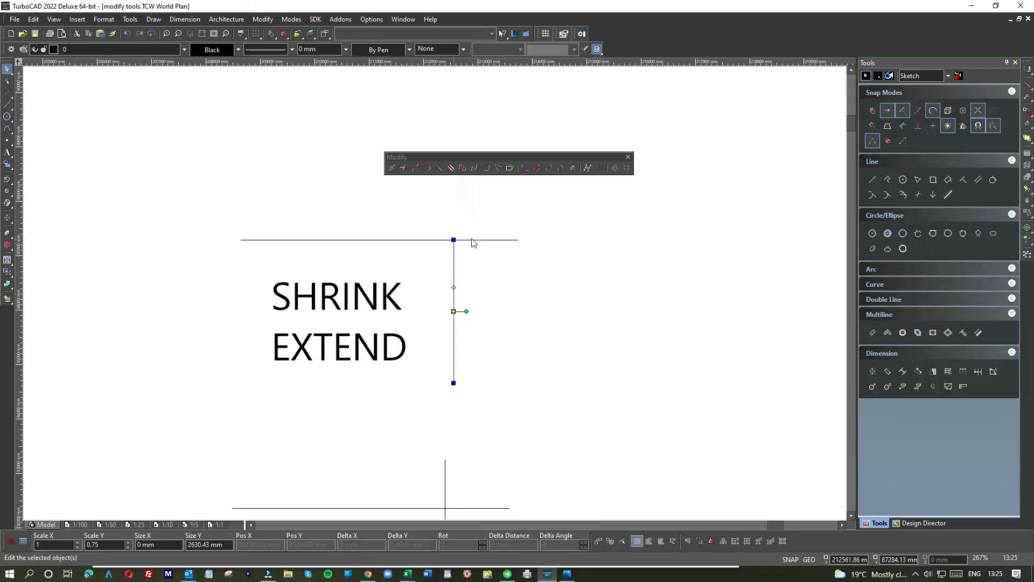
- Shorten the same example's horizontal line by moving its right end node to the corner, then deselect it
left_click(481, 239)
left_click(519, 239)
left_click(453, 240)
left_click(486, 264)
- Try Shrink/Extend Line on the second SHRINK EXTEND example to shorten its vertical line to the horizontal line, then undo it
scroll(461, 274, "down", 1)
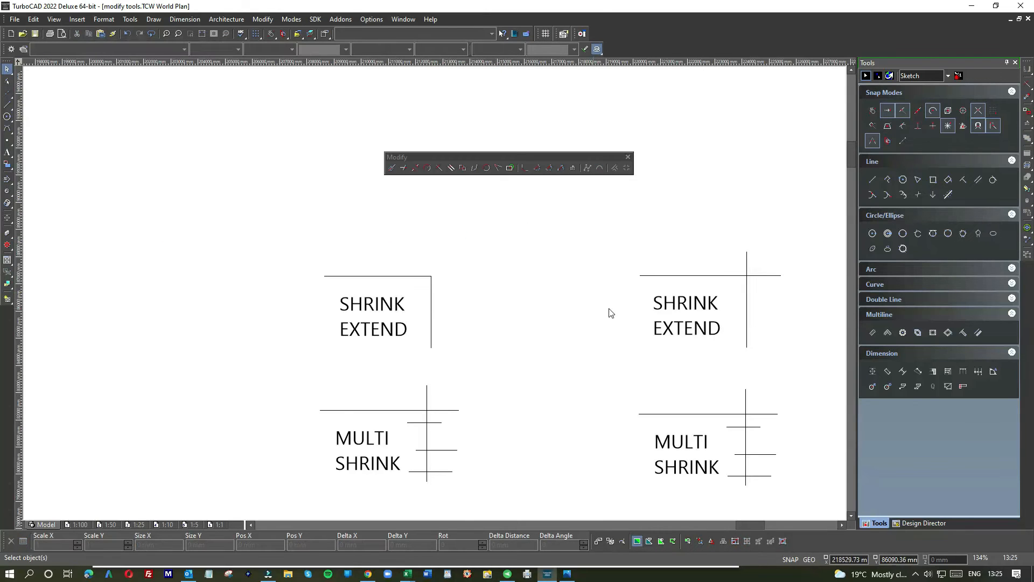
scroll(441, 297, "down", 1)
scroll(440, 297, "up", 1)
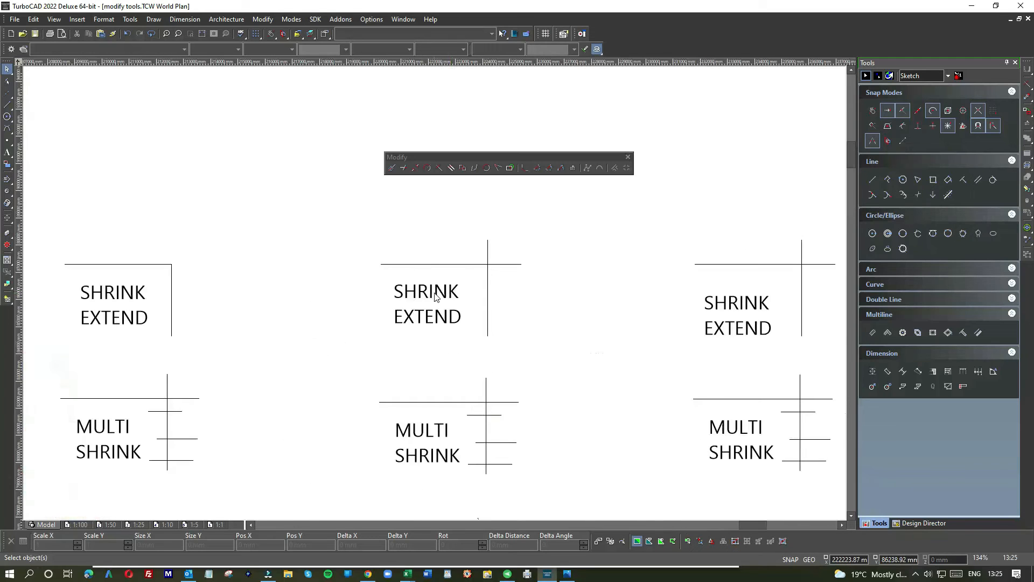
left_click(439, 168)
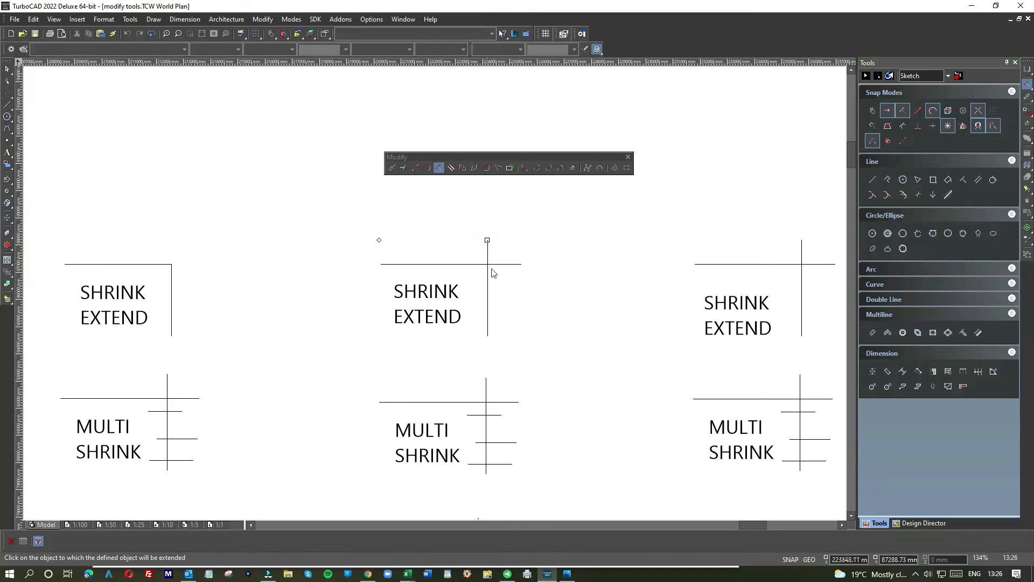
left_click(509, 267)
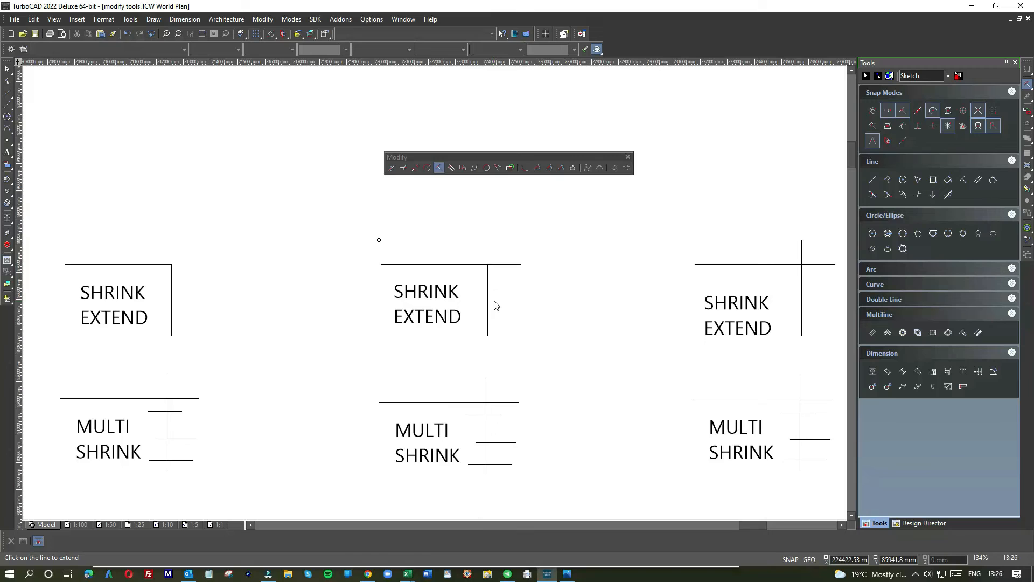
left_click(127, 33)
- Try shrinking the second example's horizontal line to the vertical line by picking it near its left end, then undo it
left_click(439, 168)
left_click(428, 265)
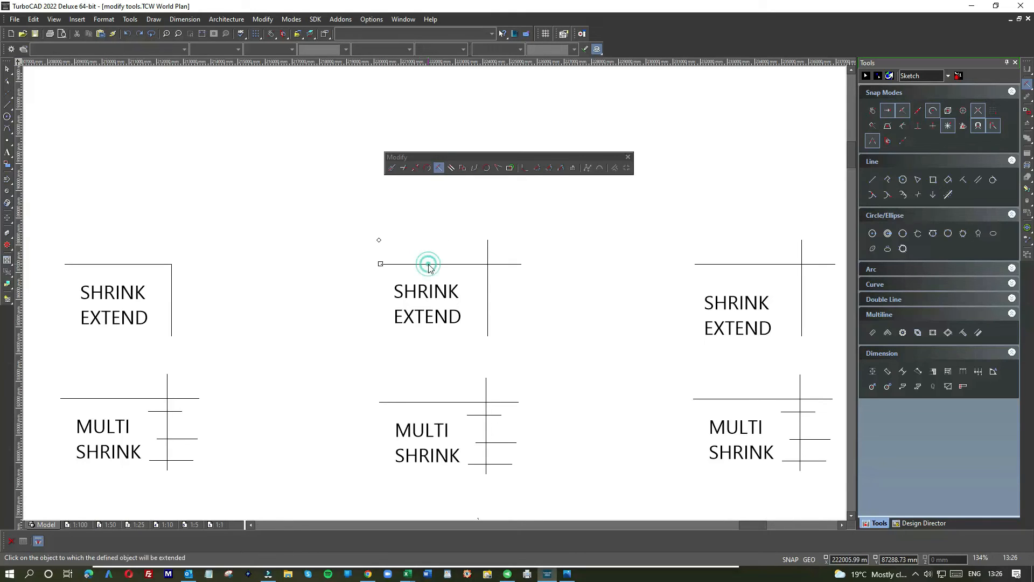
left_click(488, 280)
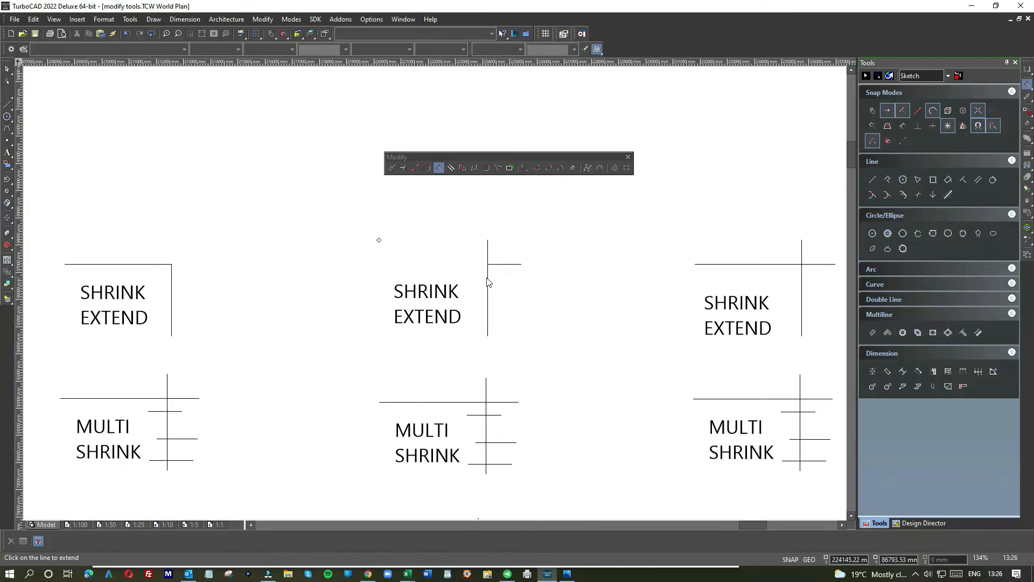
left_click(127, 34)
- Try shrinking the second example's horizontal line to the vertical line by picking it near its right end, then undo it
left_click(440, 168)
left_click(495, 265)
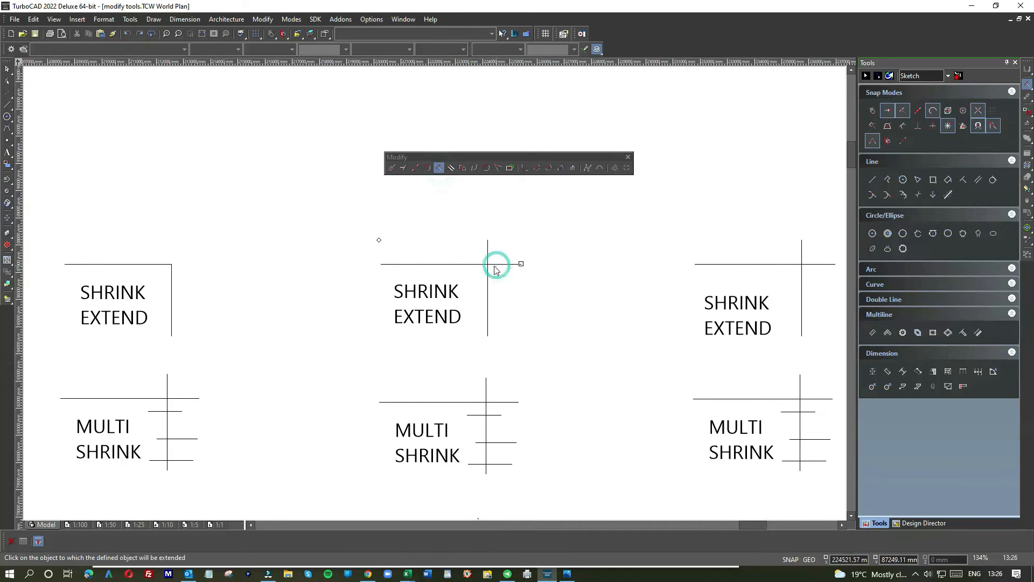
left_click(489, 282)
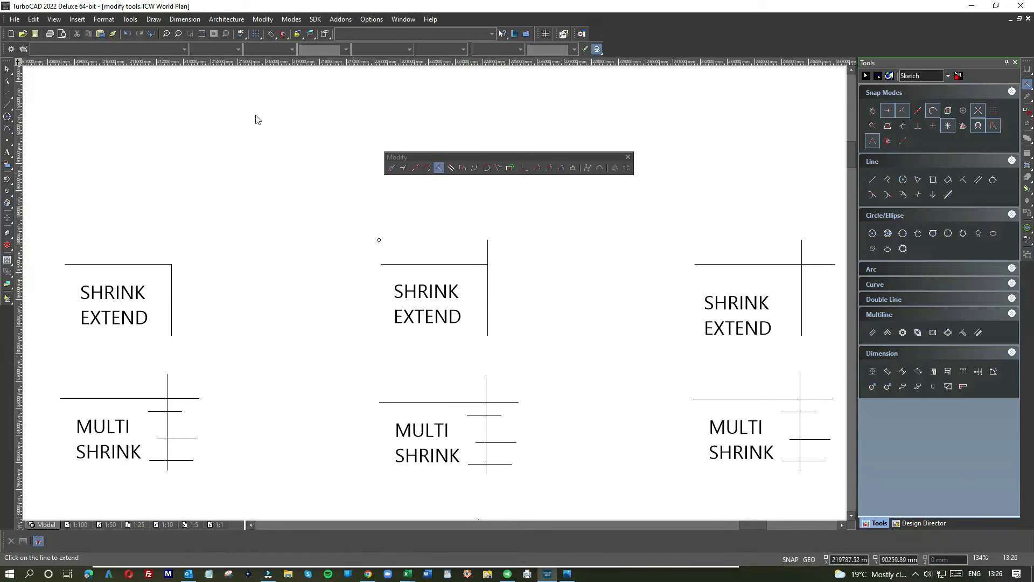
key("ctrl+z")
- Shrink the second SHRINK EXTEND example's vertical and horizontal lines to each other with Shrink/Extend Line so they form a corner
left_click(440, 167)
left_click(487, 278)
left_click(470, 265)
left_click(437, 169)
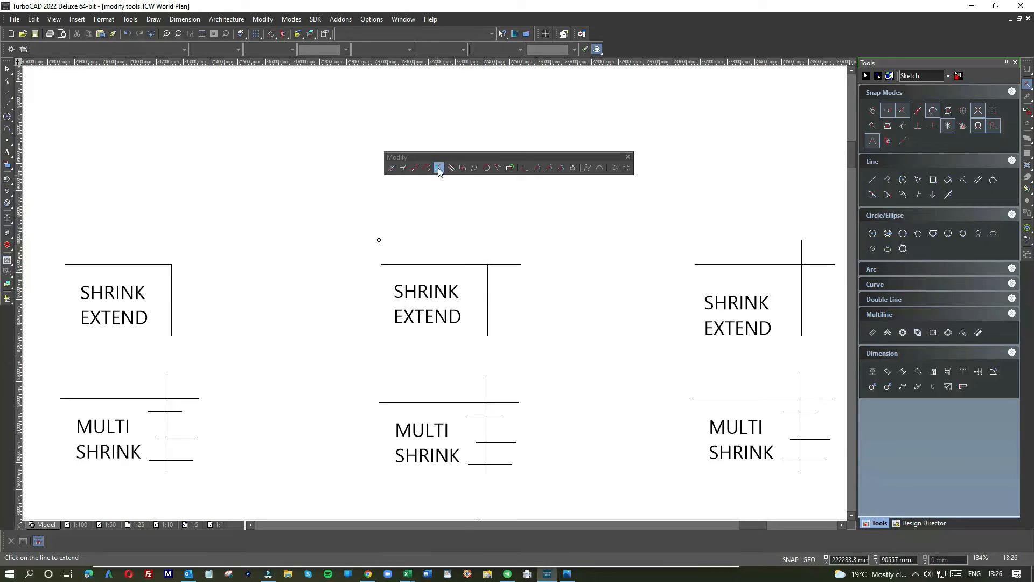
left_click(470, 264)
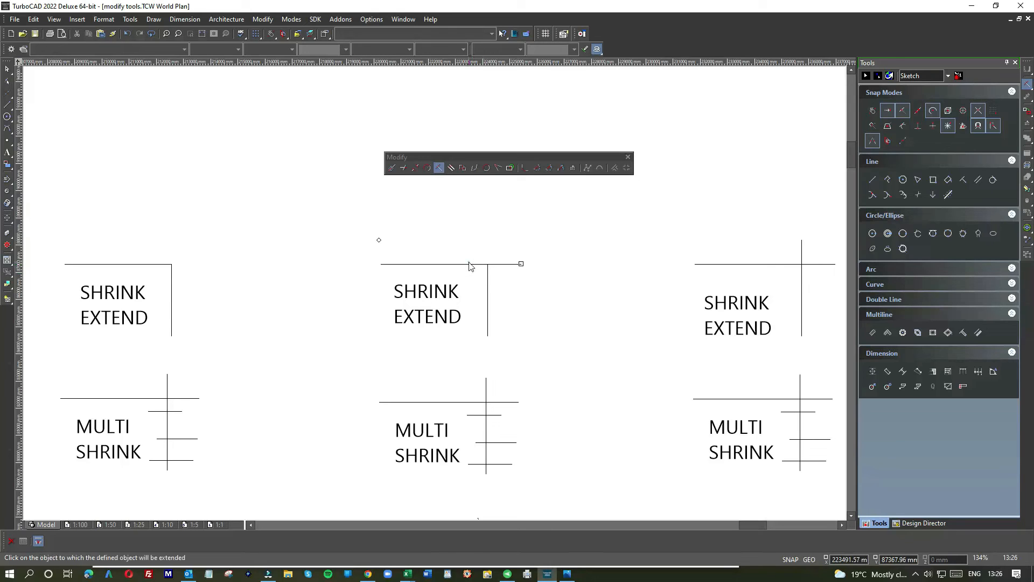
left_click(487, 274)
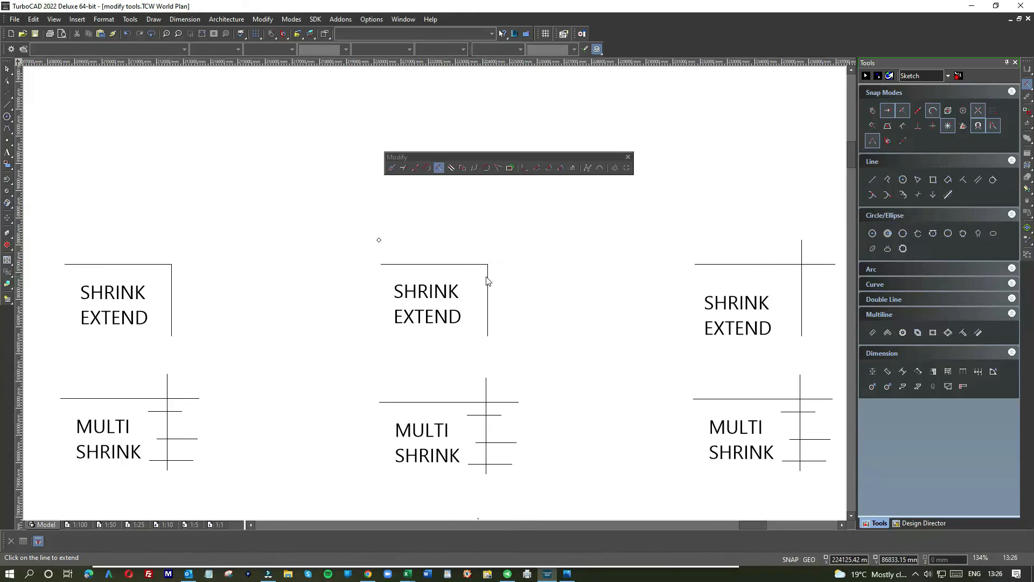
- Try shrinking the third SHRINK EXTEND example's horizontal line to the vertical line by picking it right of its midpoint, then undo it
scroll(488, 279, "down", 2)
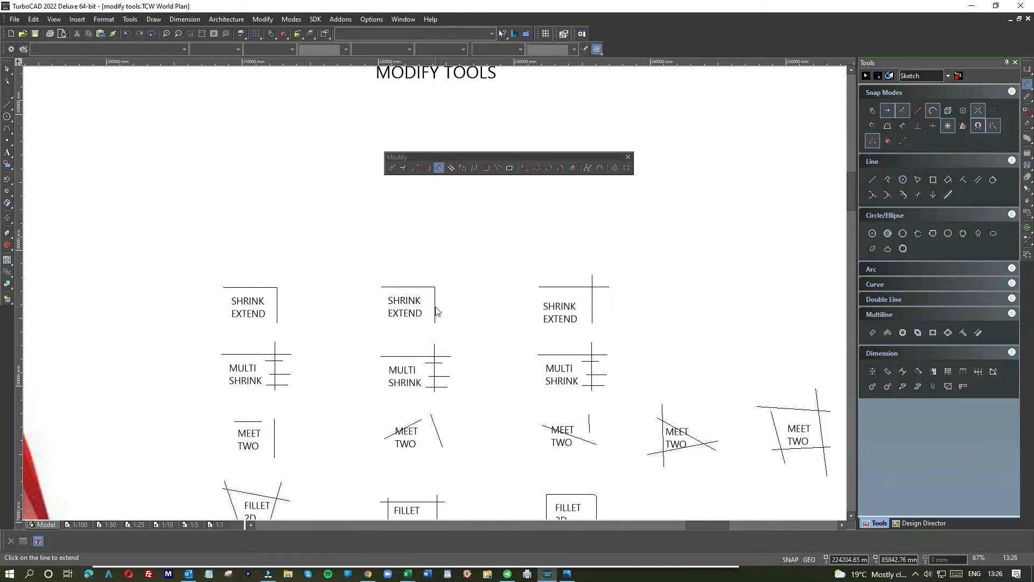
scroll(586, 294, "up", 2)
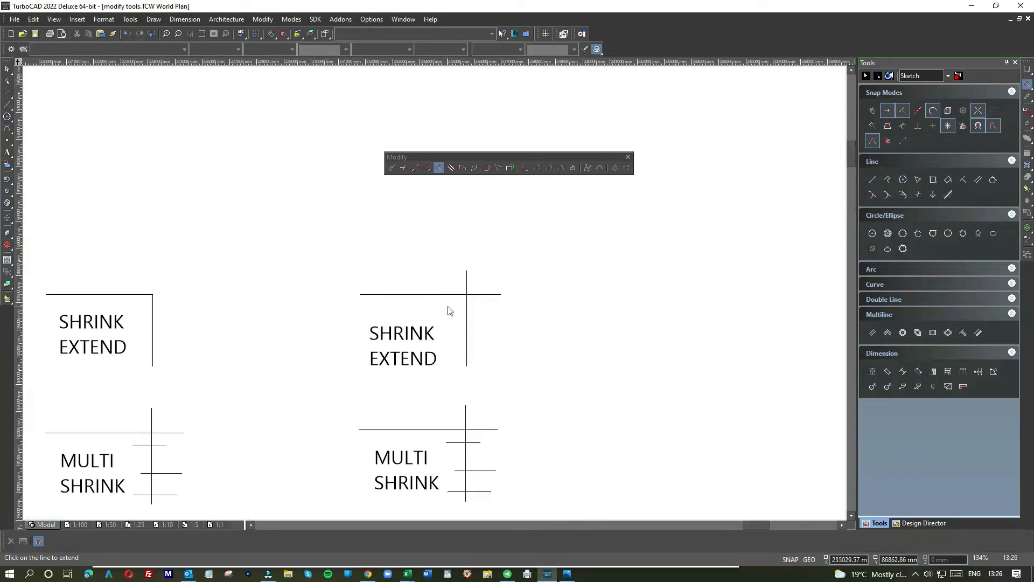
scroll(437, 299, "up", 2)
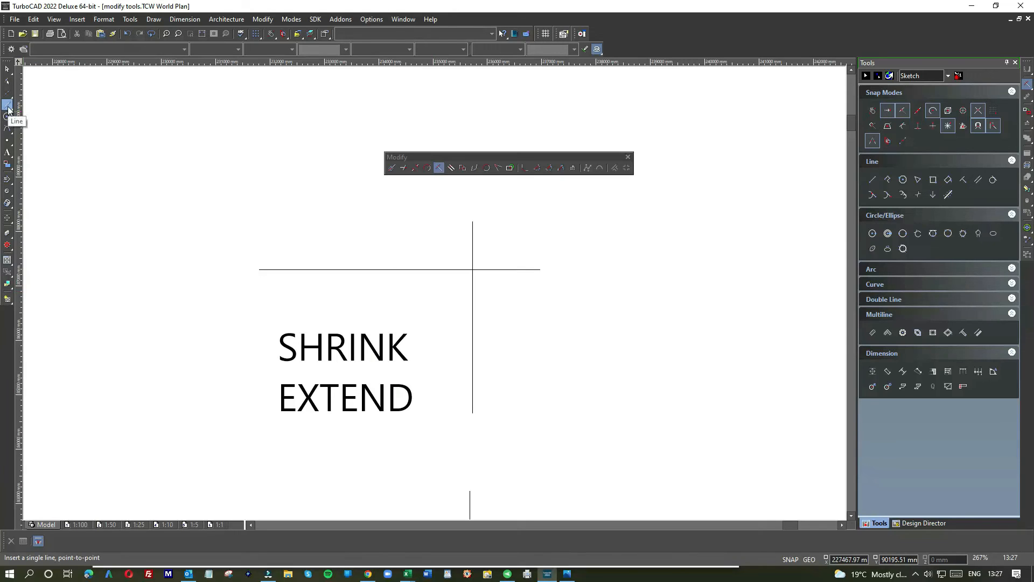
left_click(438, 168)
left_click(435, 270)
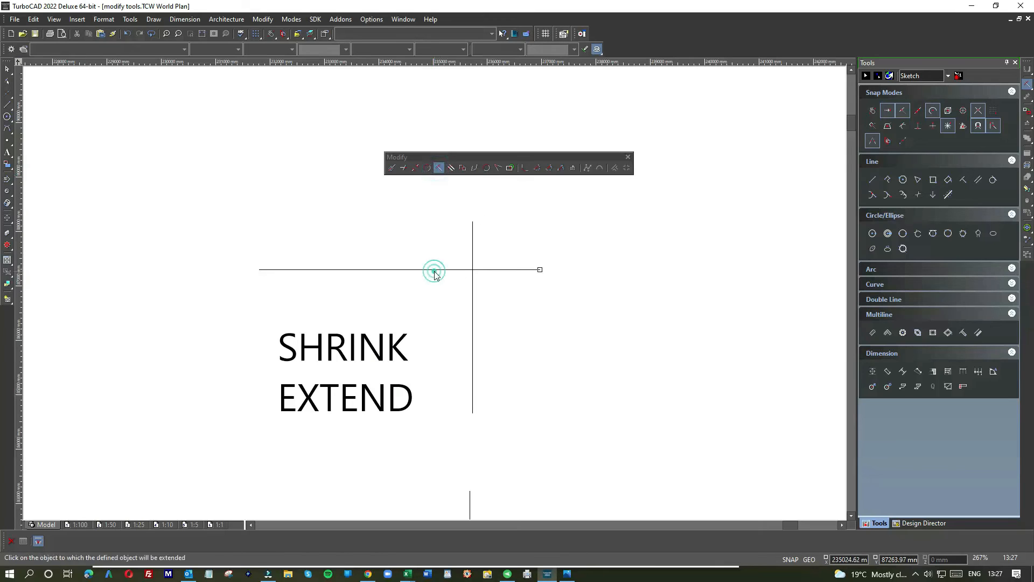
left_click(501, 273)
left_click(473, 244)
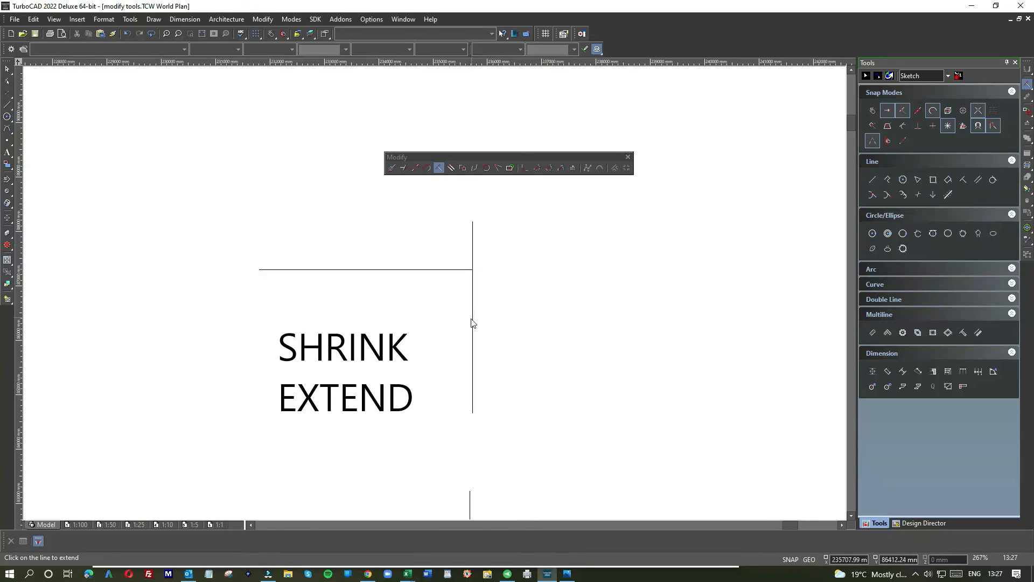
left_click(127, 33)
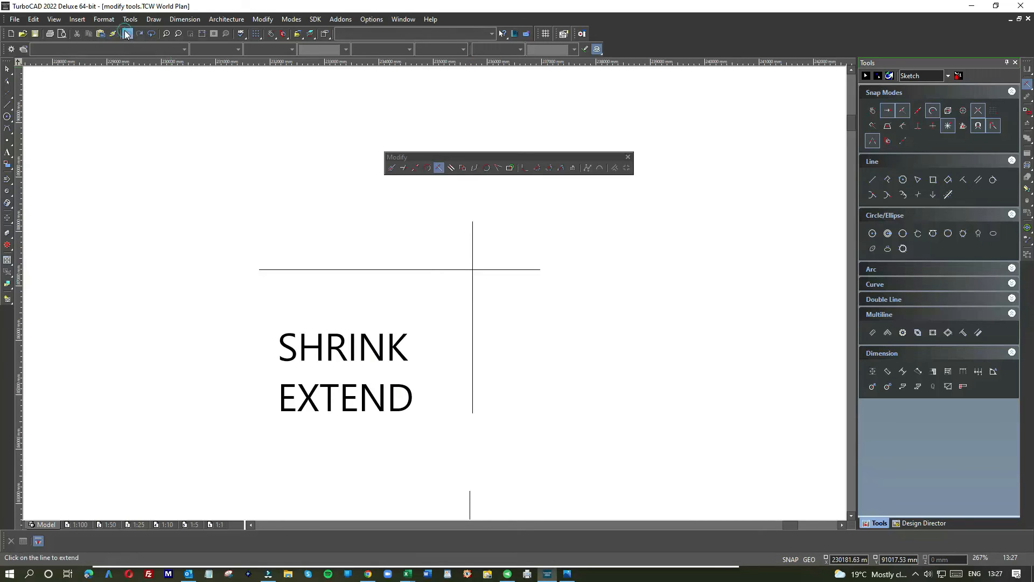
- Shrink the third example's vertical line up to the horizontal line by picking it above its midpoint, then leave the command
left_click(474, 296)
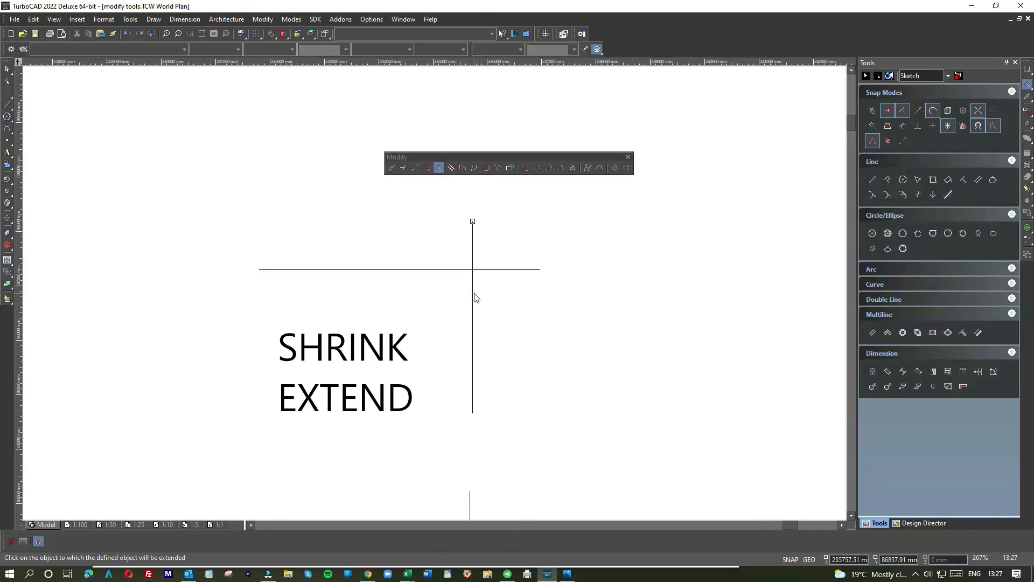
left_click(496, 274)
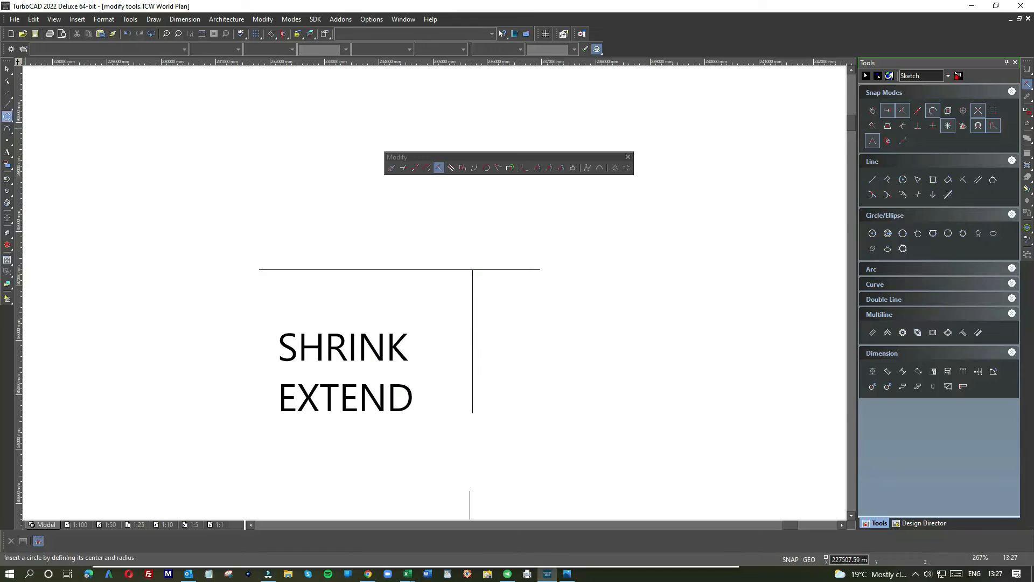
left_click(7, 69)
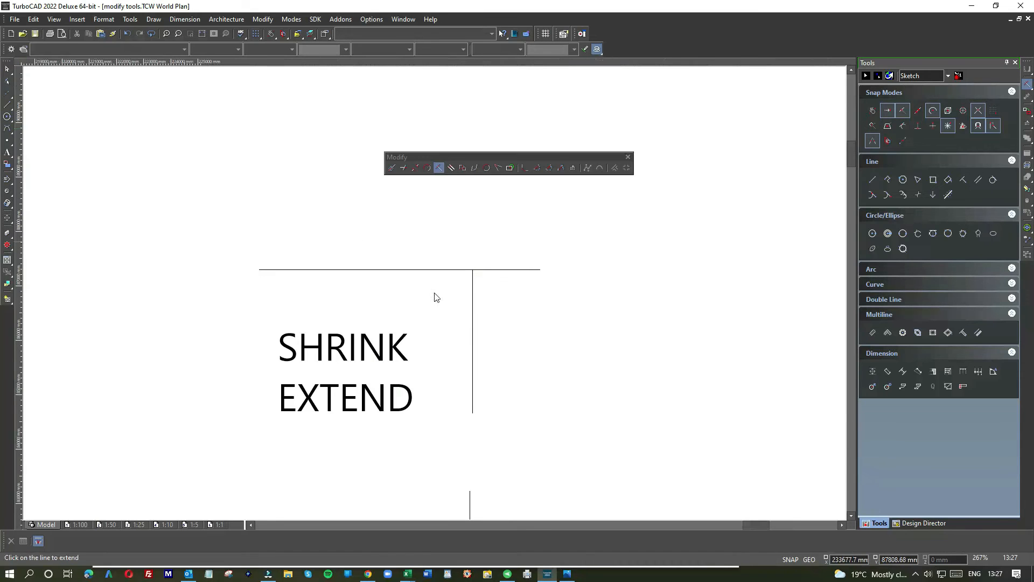
- Delete the whole row of three SHRINK EXTEND examples with their labels
scroll(434, 296, "down", 2)
left_click(75, 267)
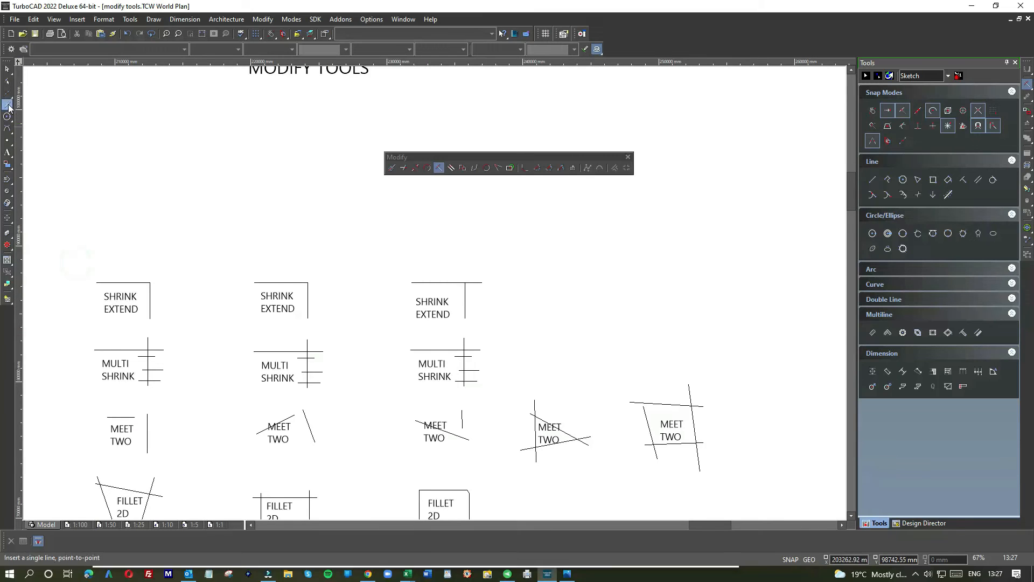
left_click(7, 69)
left_click(64, 264)
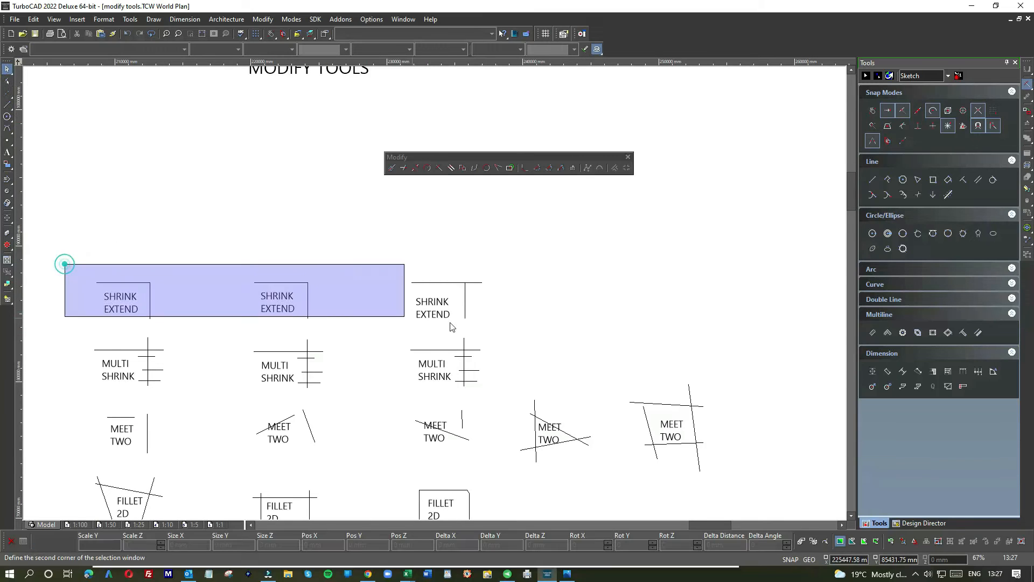
left_click(509, 338)
key("Delete")
- Start Multi Shrink / Extend Line and zoom in on the first MULTI SHRINK example
scroll(435, 296, "down", 2)
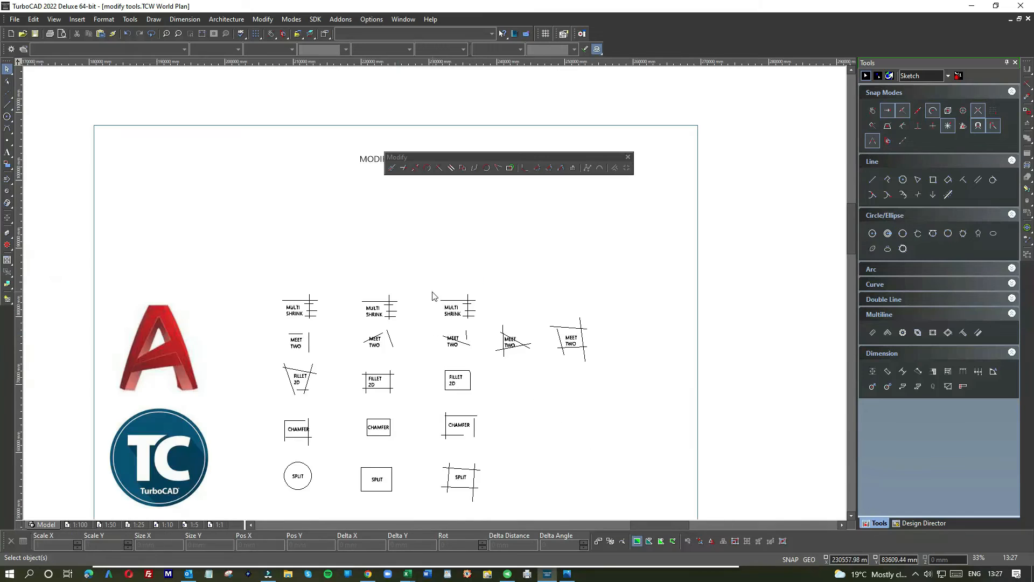
scroll(434, 295, "up", 4)
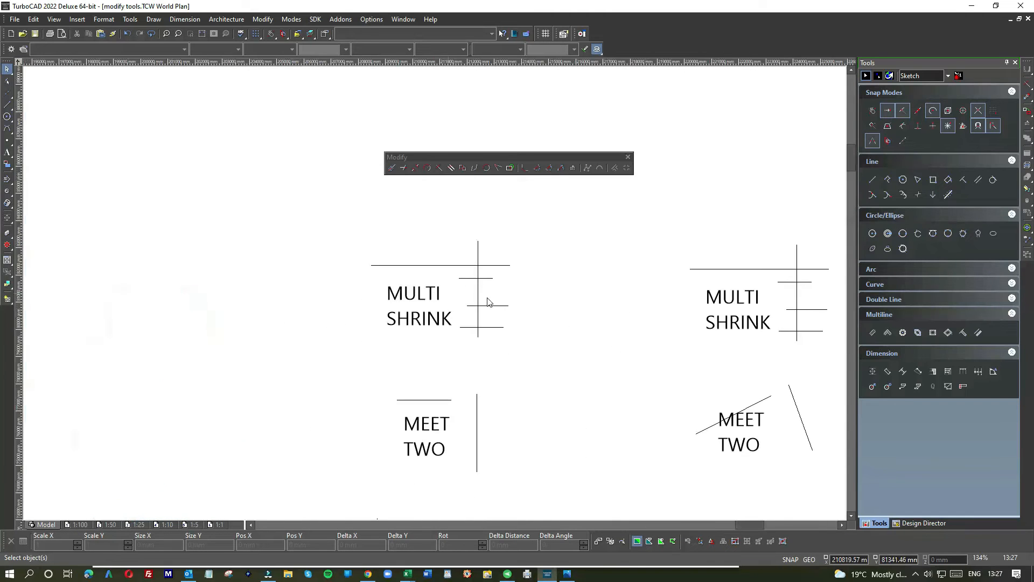
scroll(436, 296, "down", 2)
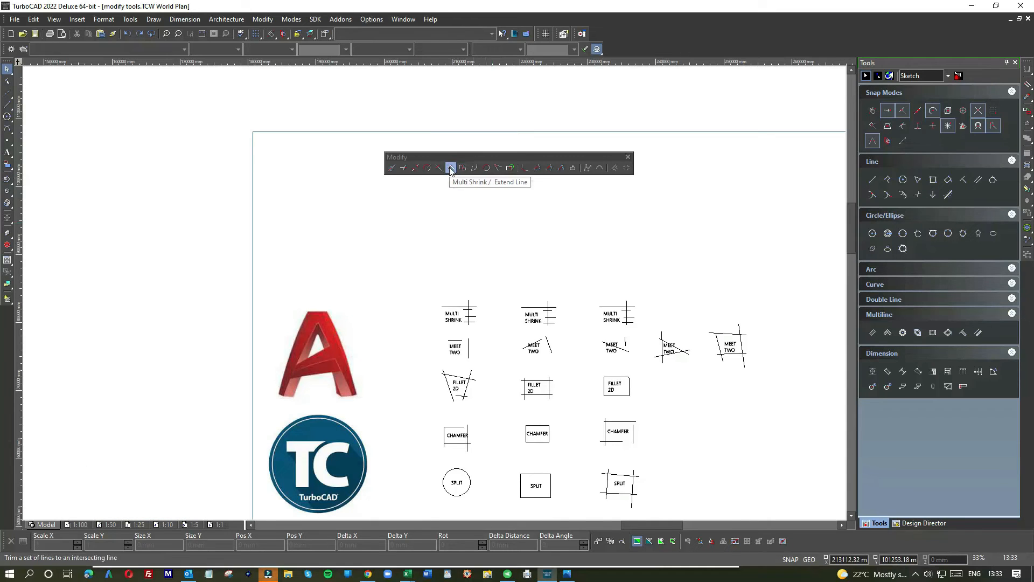
left_click(451, 168)
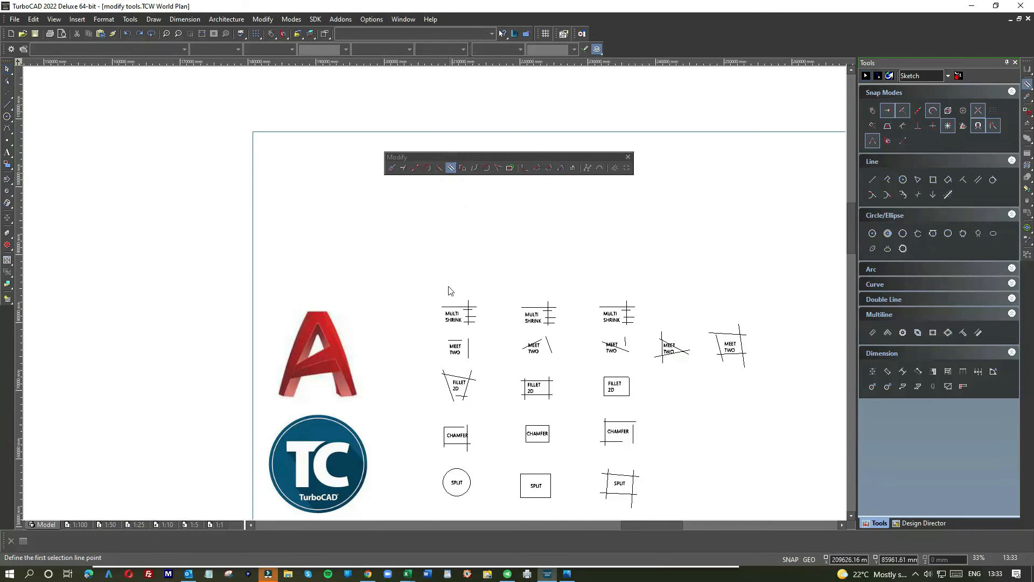
left_click(191, 35)
left_click(389, 266)
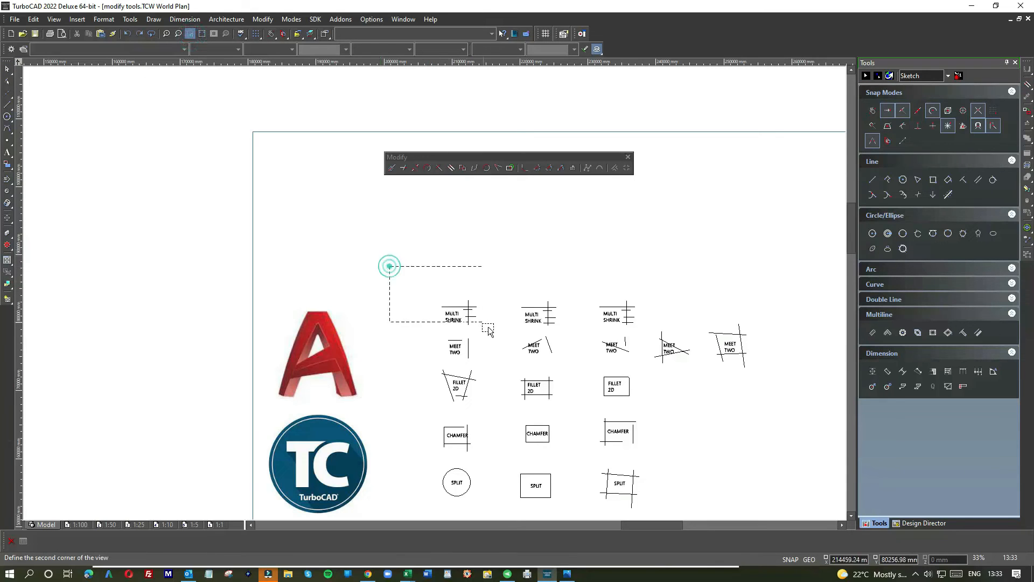
left_click(548, 370)
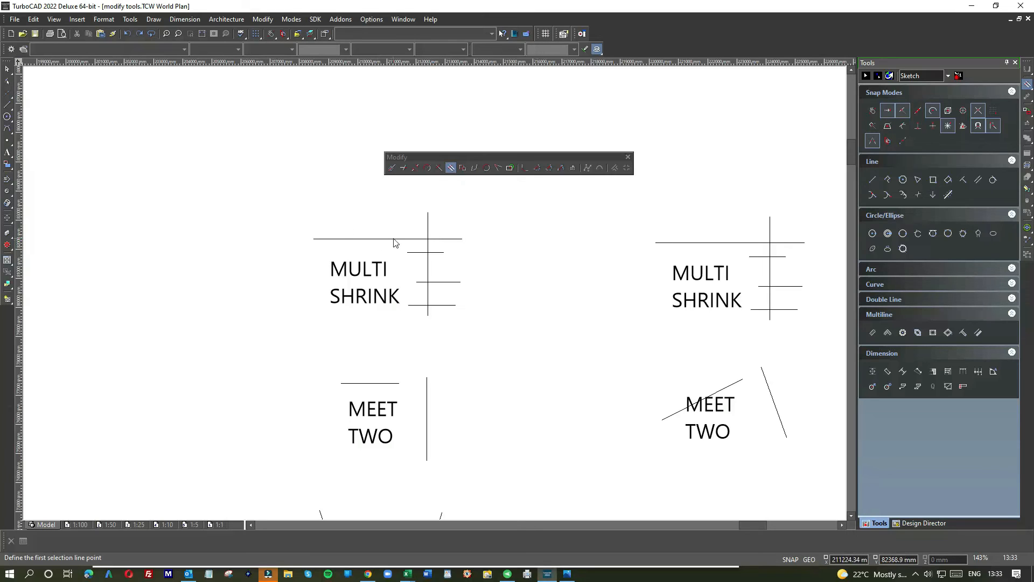
- Try shrinking the first MULTI SHRINK example's third horizontal line from the top to the vertical line
left_click(440, 310)
left_click(445, 302)
left_click(441, 281)
left_click(434, 254)
left_click(442, 286)
left_click(441, 284)
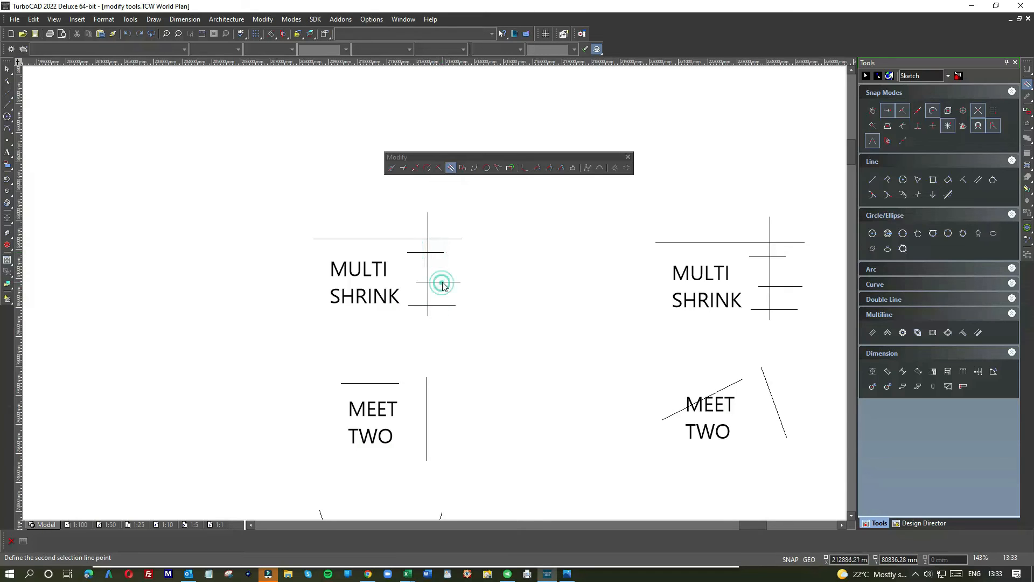
left_click(426, 231)
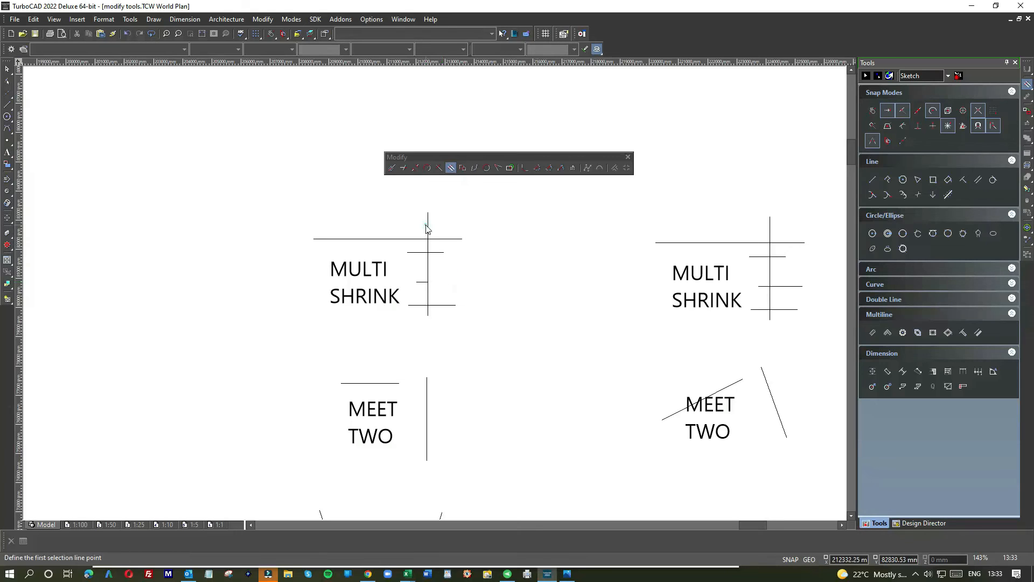
- Try shrinking the first example's top, second and bottom horizontal lines to the vertical line one by one, then undo the shrinks
left_click(444, 239)
left_click(445, 240)
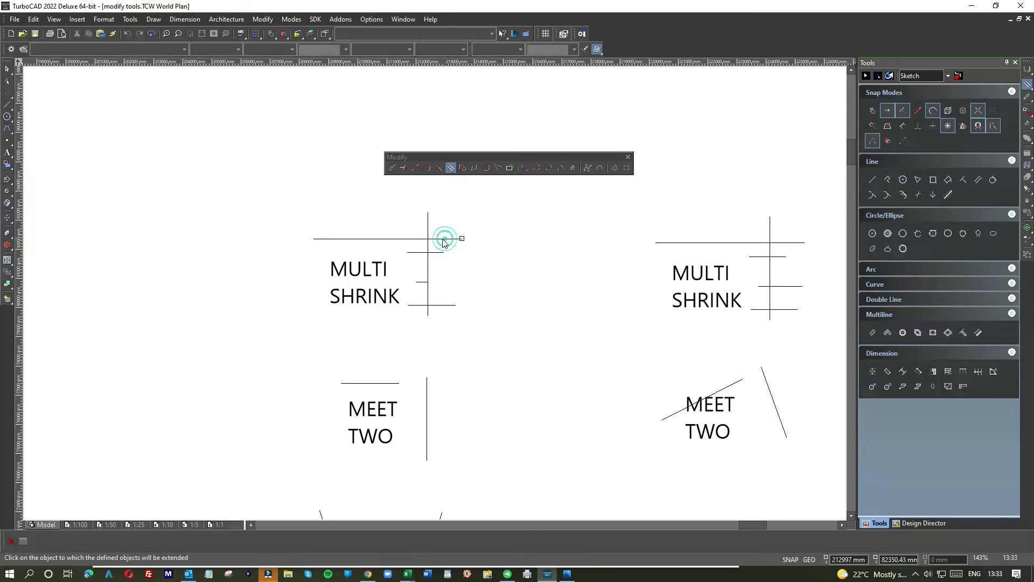
left_click(430, 218)
left_click(436, 257)
left_click(437, 253)
left_click(437, 253)
left_click(426, 225)
left_click(446, 305)
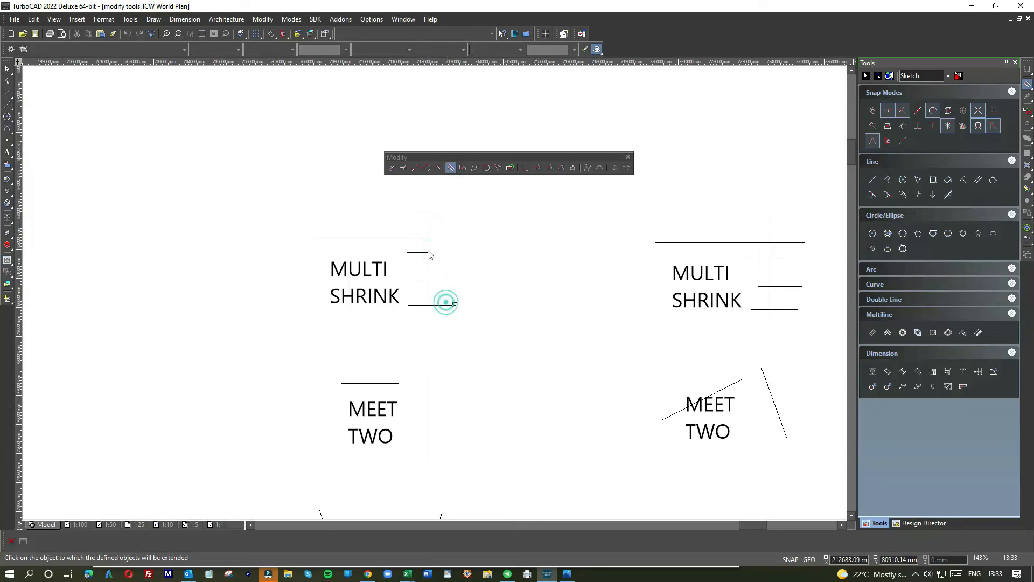
left_click(428, 228)
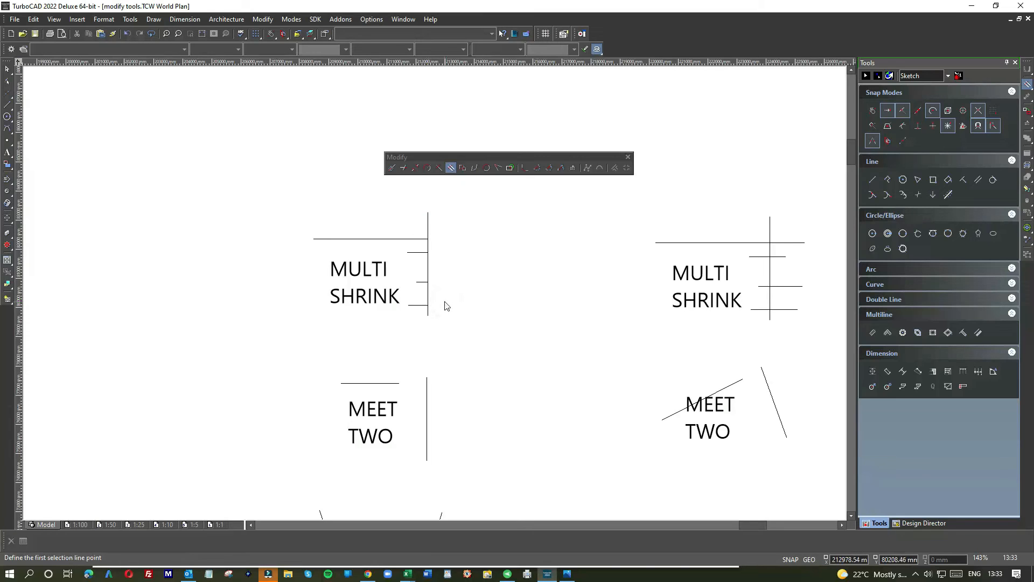
left_click(127, 34)
- Shrink the first MULTI SHRINK example's bottom horizontal line to the vertical line by picking it right of the intersection
left_click(441, 306)
left_click(442, 305)
left_click(443, 306)
left_click(443, 306)
left_click(449, 307)
left_click(446, 303)
left_click(428, 293)
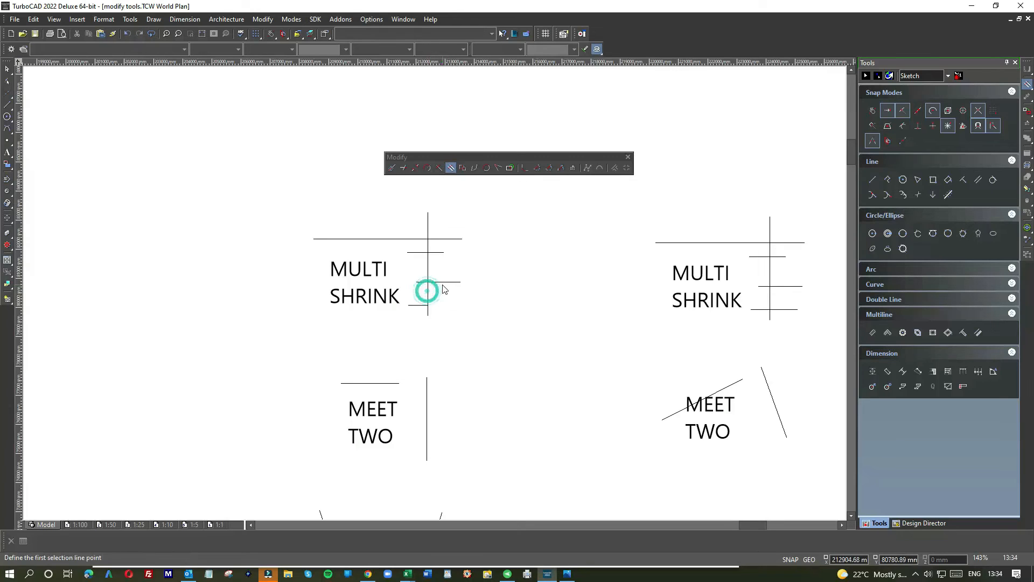
- Shrink the first example's third horizontal line from the top to the vertical line, removing its part on the right
scroll(435, 296, "up", 5)
left_click(437, 305)
left_click(443, 305)
left_click(471, 305)
left_click(480, 306)
left_click(359, 267)
- Shrink the first example's second and top horizontal lines one after the other to the vertical line
left_click(393, 190)
left_click(394, 188)
left_click(420, 189)
left_click(422, 188)
left_click(422, 189)
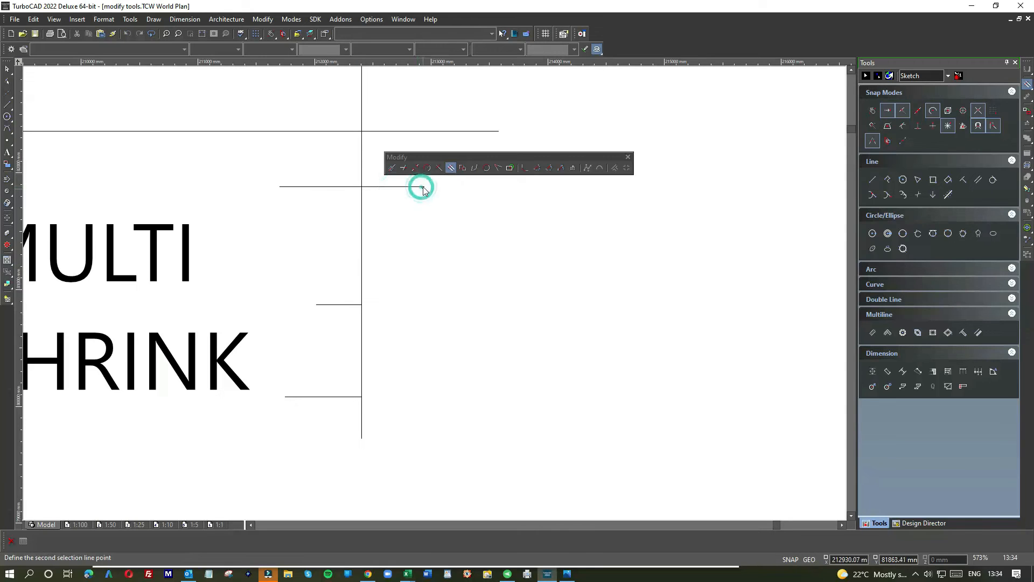
left_click(363, 179)
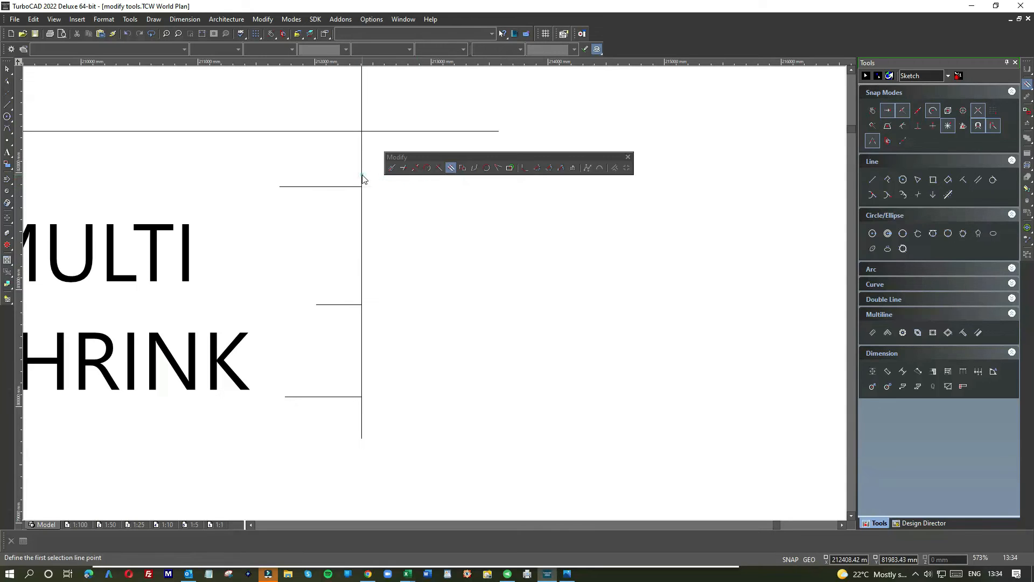
left_click(447, 135)
left_click(450, 132)
left_click(363, 108)
scroll(437, 297, "down", 2)
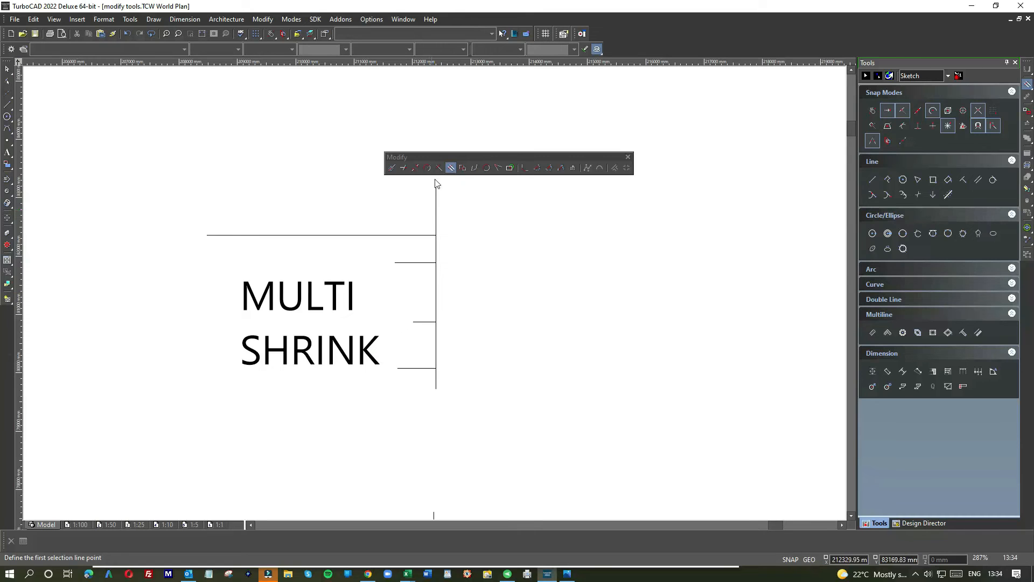
- Shrink the second MULTI SHRINK example's four horizontal lines to the vertical line using one selection line drawn just right of it
left_click(450, 169)
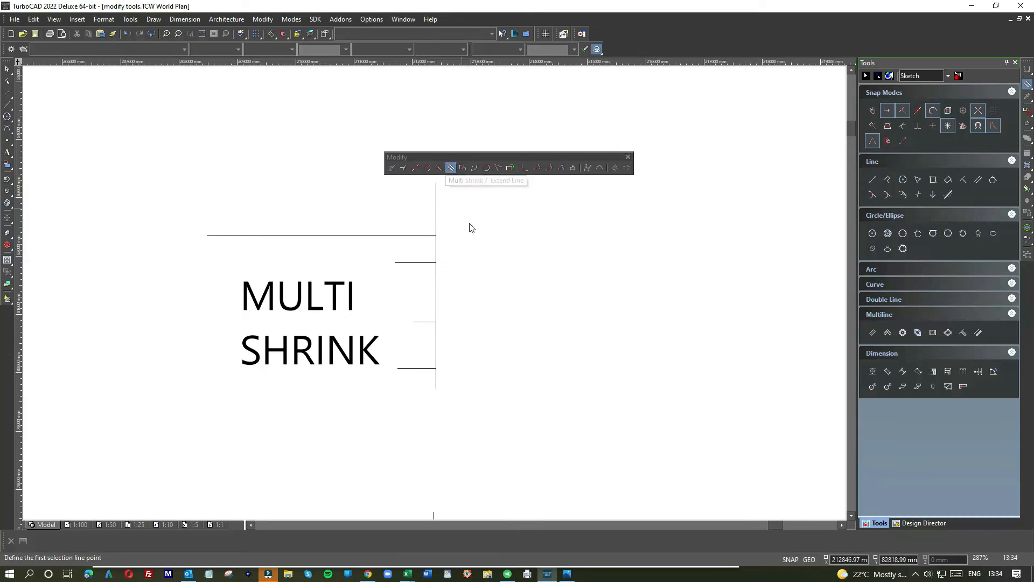
scroll(436, 298, "down", 2)
scroll(436, 297, "down", 2)
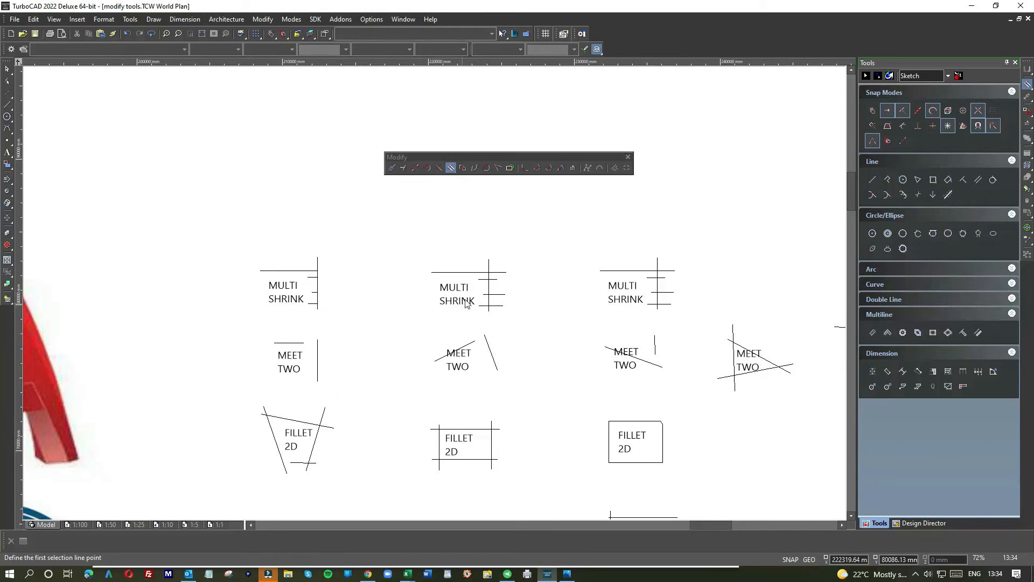
scroll(470, 298, "up", 2)
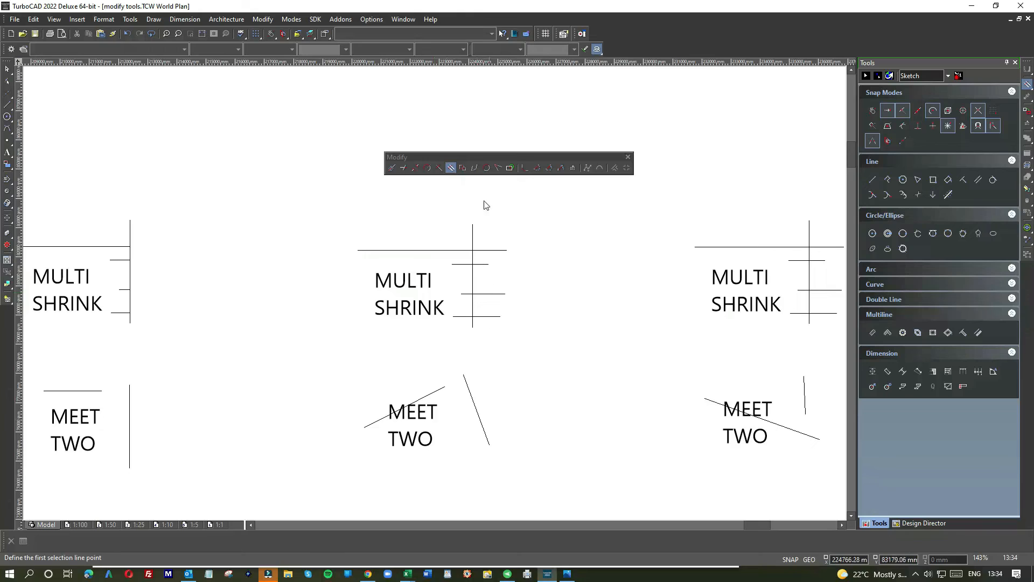
left_click(483, 320)
left_click(480, 239)
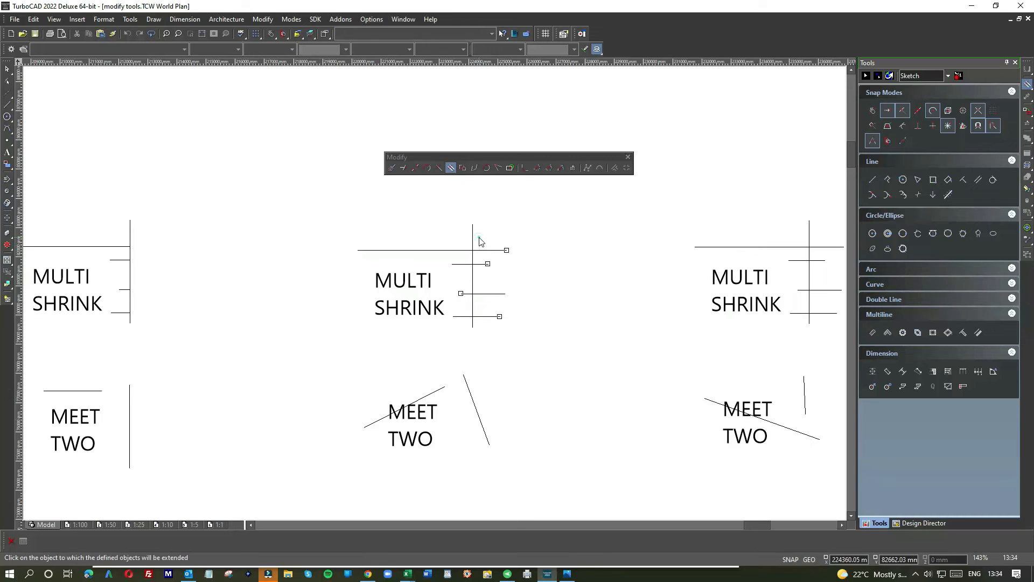
left_click(472, 236)
- Try shrinking the second example's lines again with a slanted selection line crossing to the left of the vertical line
left_click(473, 236)
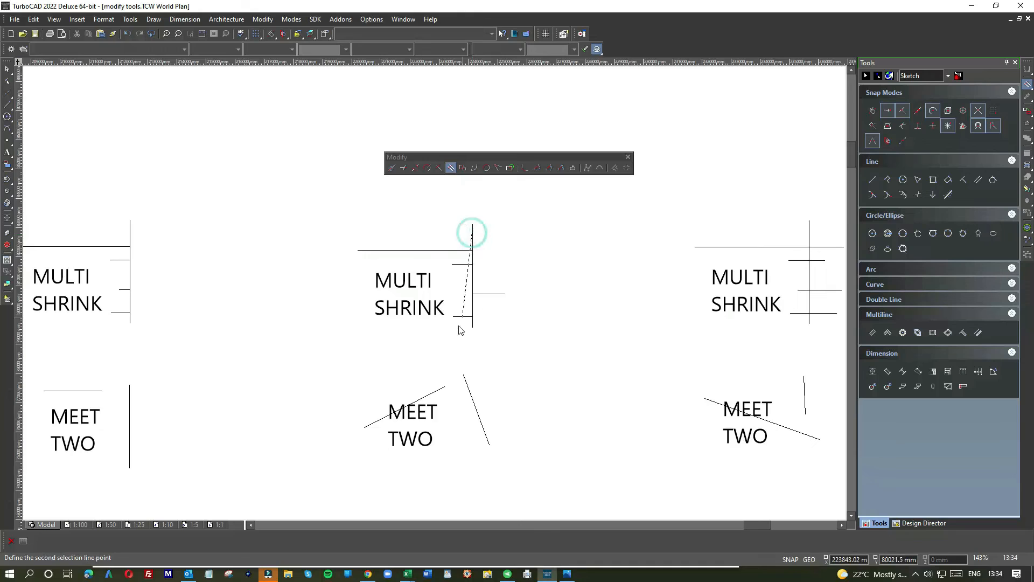
left_click(461, 328)
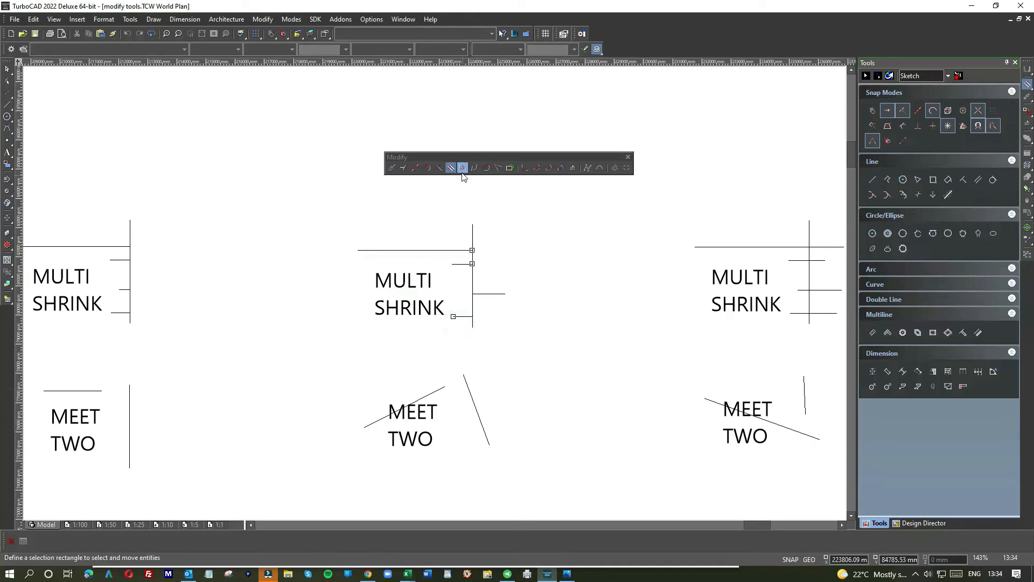
left_click(473, 232)
left_click(472, 231)
left_click(458, 327)
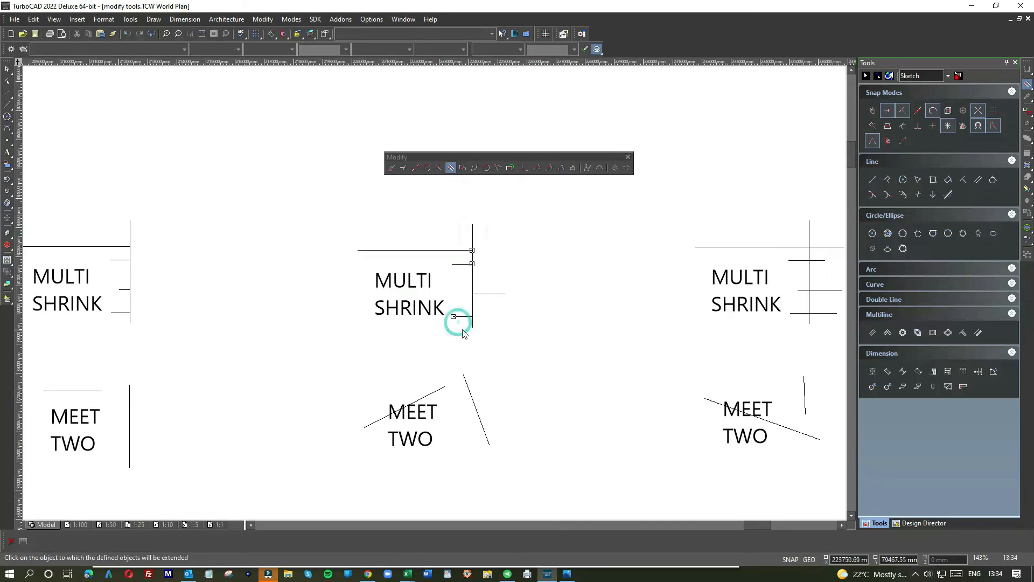
left_click(494, 308)
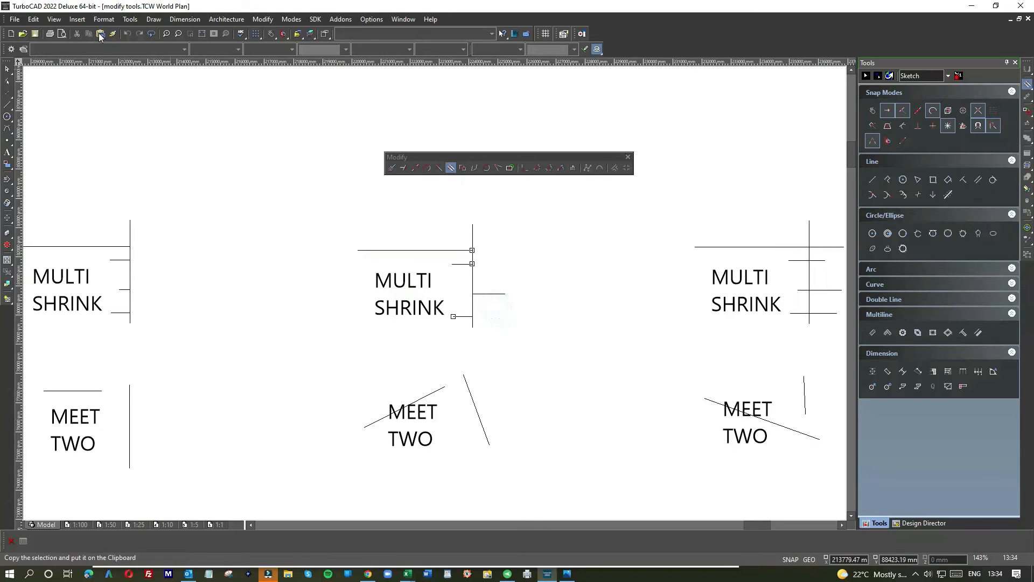
- Select the second example's horizontal lines individually and stretch their cut ends back across the vertical line
left_click(7, 69)
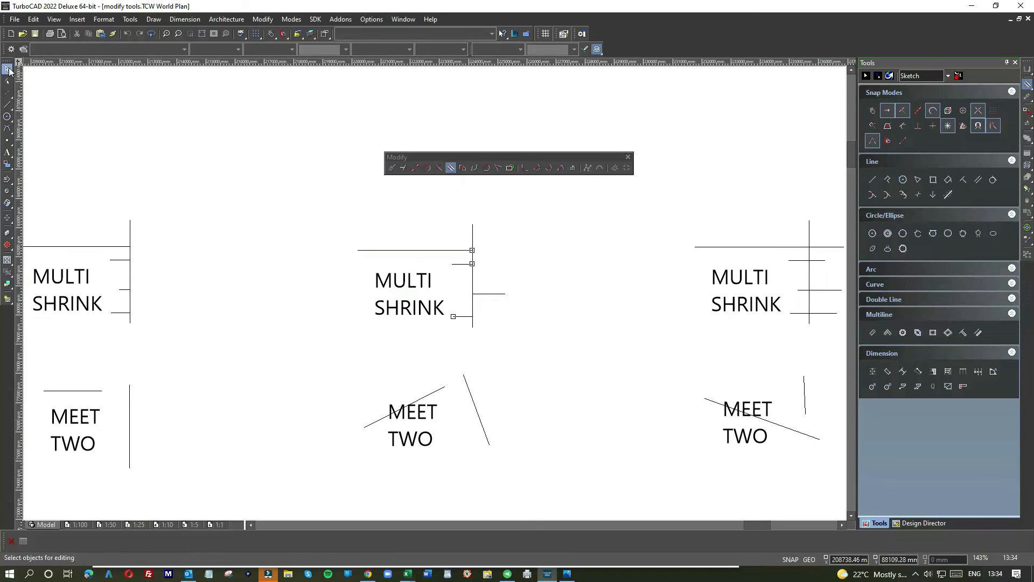
left_click(472, 250)
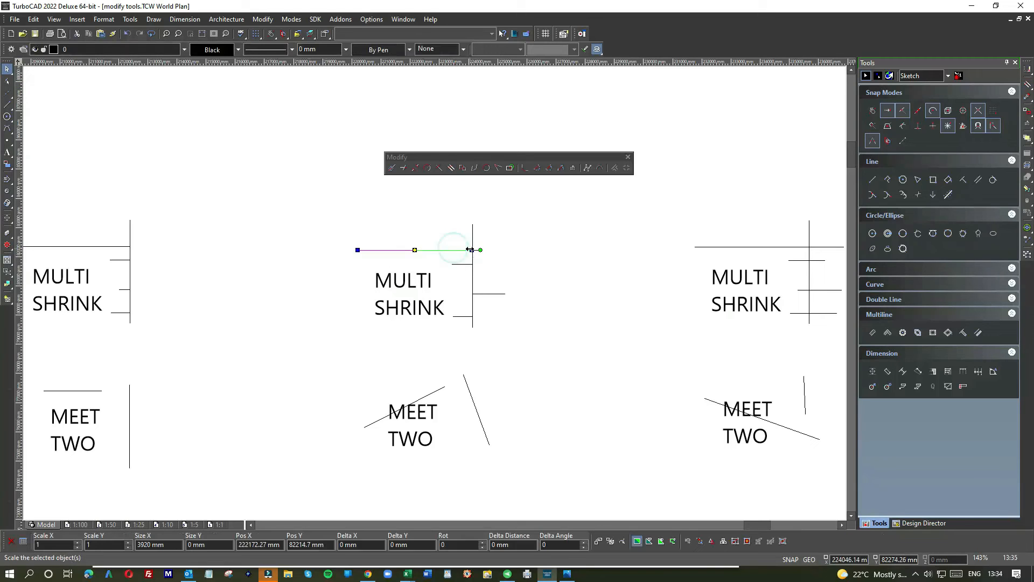
left_click_drag(473, 250, 480, 295)
left_click(471, 294)
left_click(457, 316)
left_click_drag(473, 317, 495, 317)
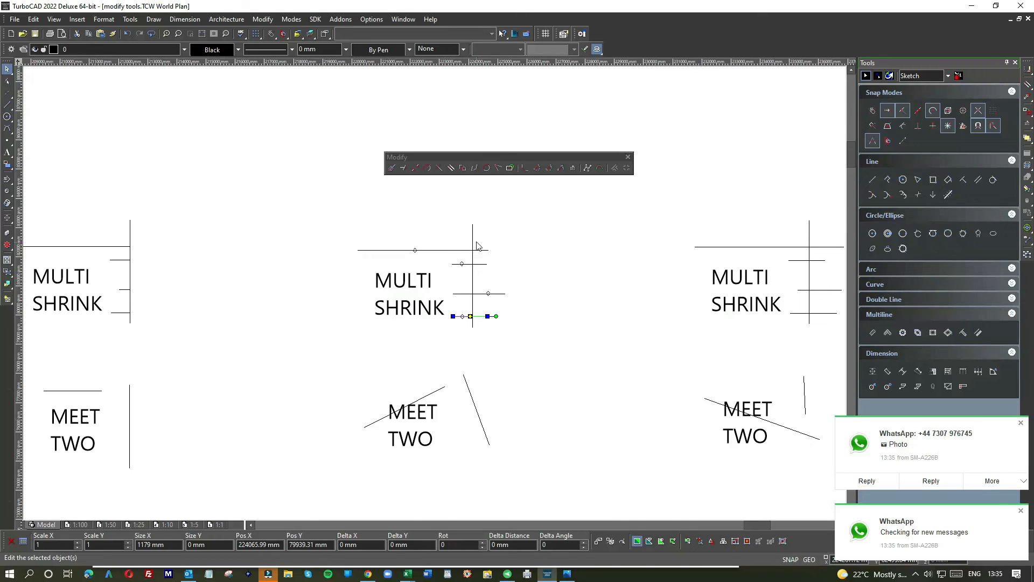
- Multi-shrink the second example's four restretched horizontal lines to the vertical line with one vertical selection line drawn right of it
left_click(452, 170)
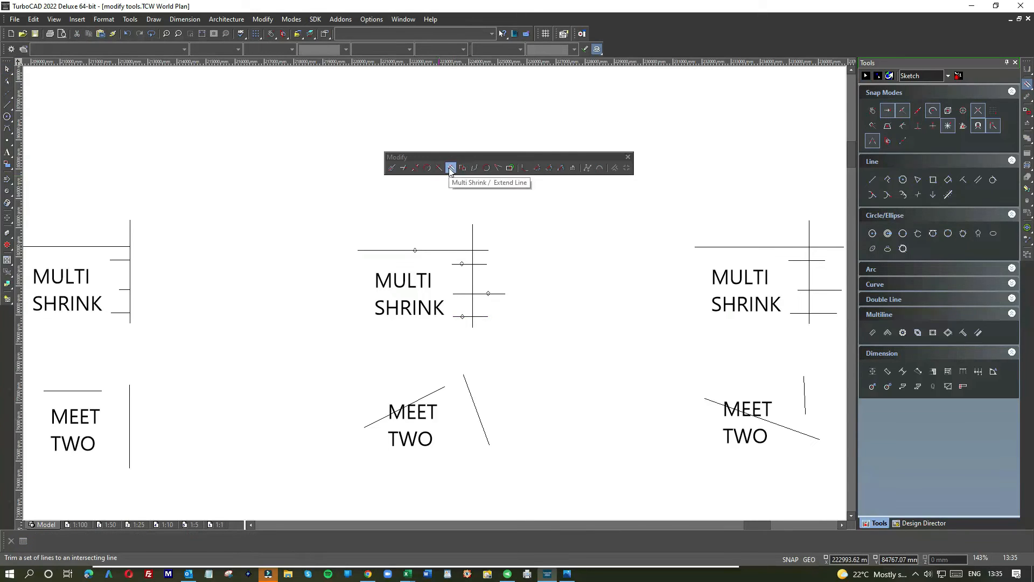
left_click(450, 169)
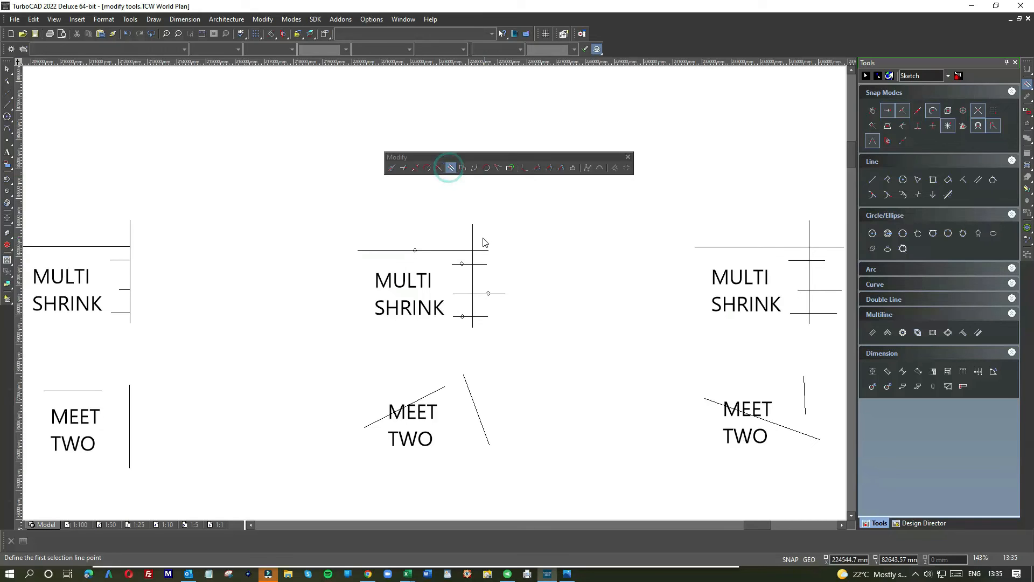
left_click(480, 237)
left_click(480, 327)
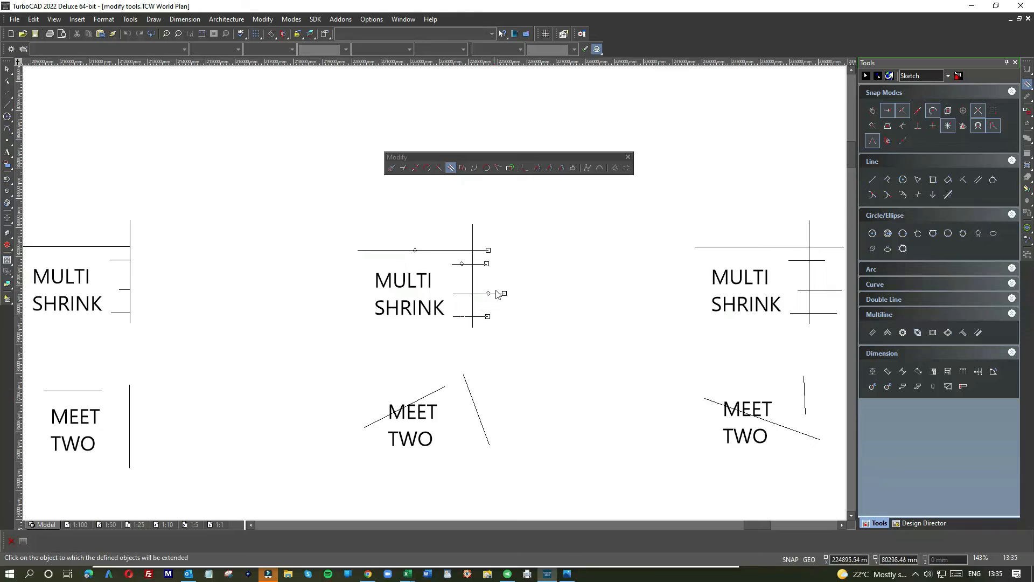
left_click(472, 236)
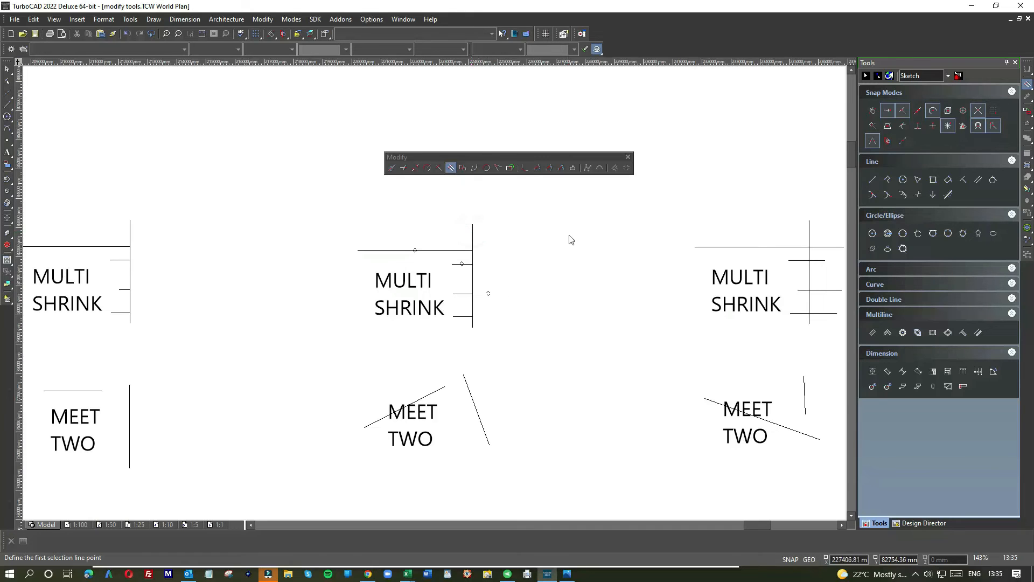
- Shrink the third MULTI SHRINK example's four horizontal lines to its vertical line using a single selection line right of it
scroll(437, 298, "down", 2)
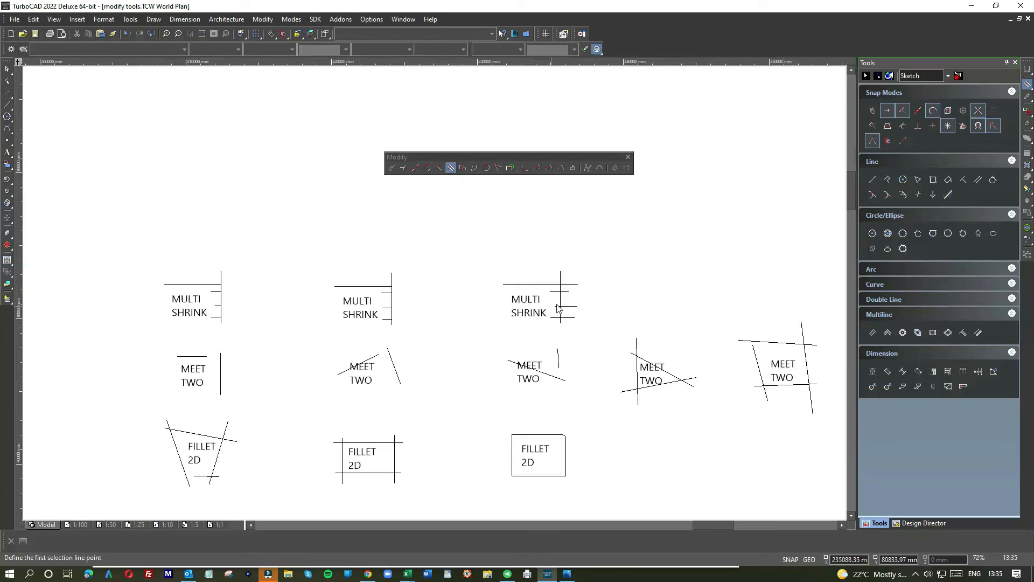
scroll(557, 308, "up", 4)
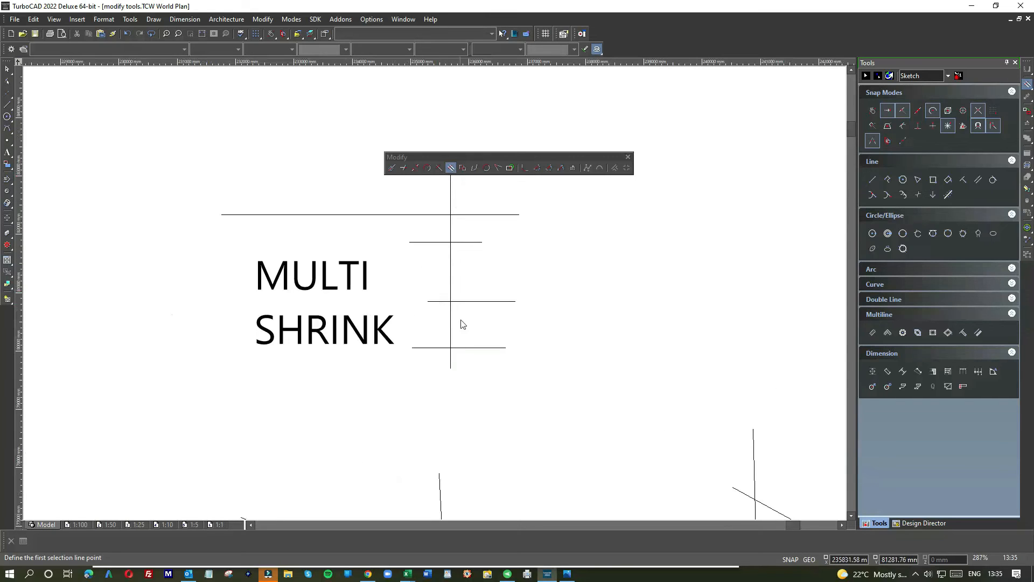
left_click(467, 357)
left_click(461, 207)
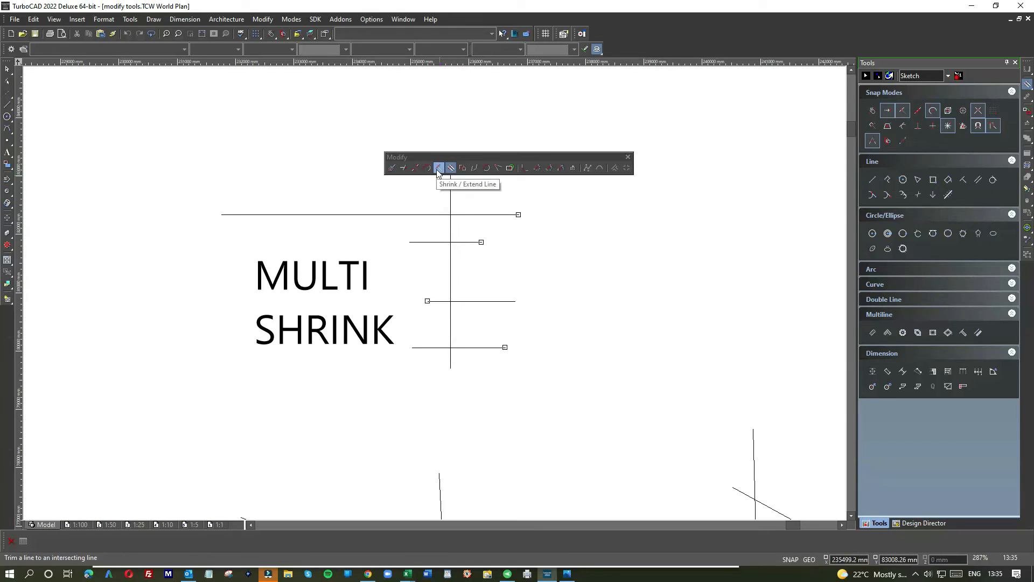
left_click(451, 199)
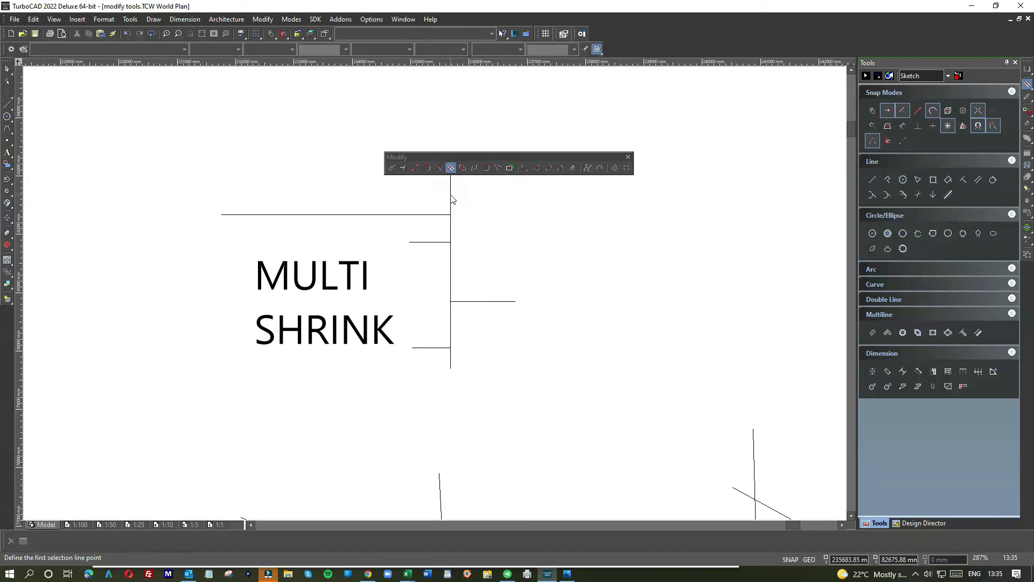
- Try to shrink the line remaining right of the third MULTI SHRINK example's vertical line with short slanted selection lines
left_click(469, 302)
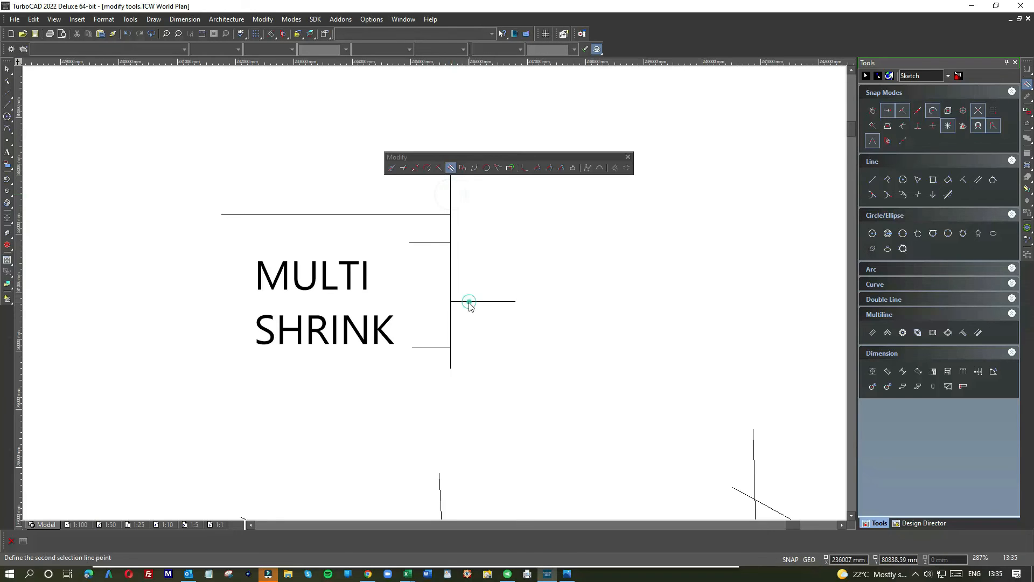
left_click(481, 314)
scroll(481, 315, "down", 1)
left_click(278, 211)
left_click(452, 332)
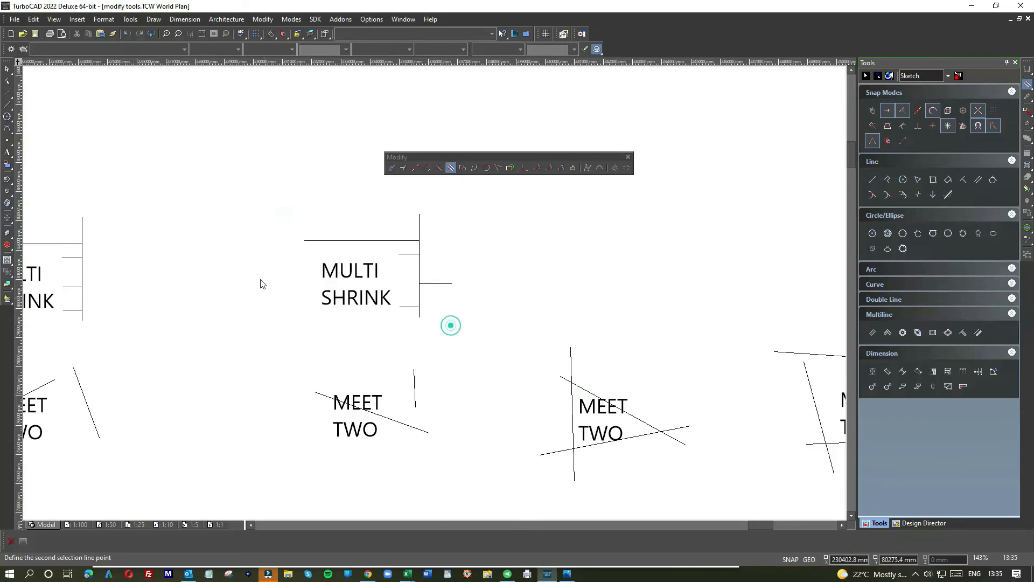
- Delete the whole row of MULTI SHRINK examples
left_click(7, 69)
scroll(434, 296, "down", 2)
left_click_drag(261, 275, 547, 323)
key("Delete")
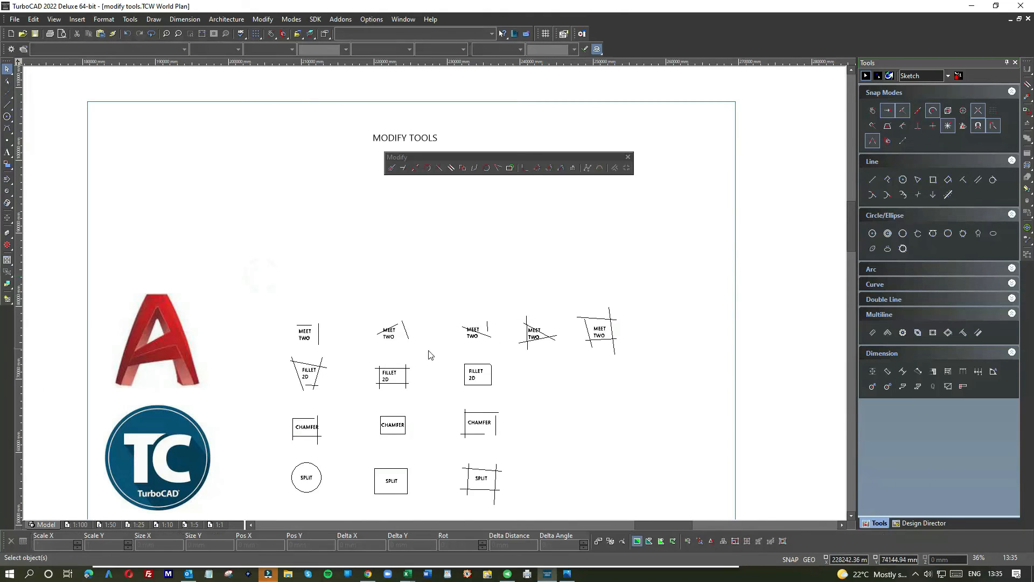
- Use Meet 2 Lines to join the two separate lines at a corner in the first and second MEET TWO examples
scroll(437, 296, "up", 2)
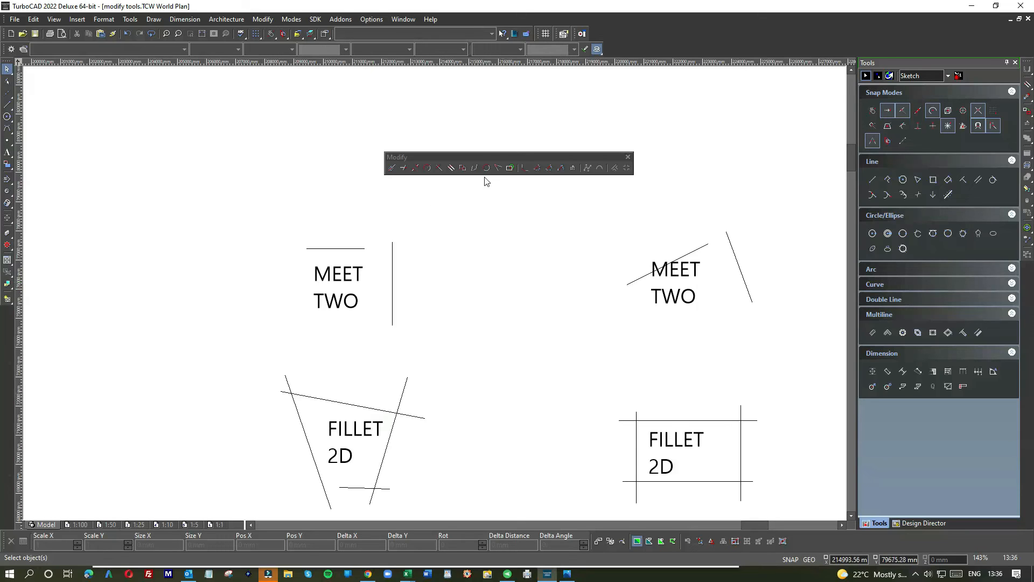
left_click(499, 170)
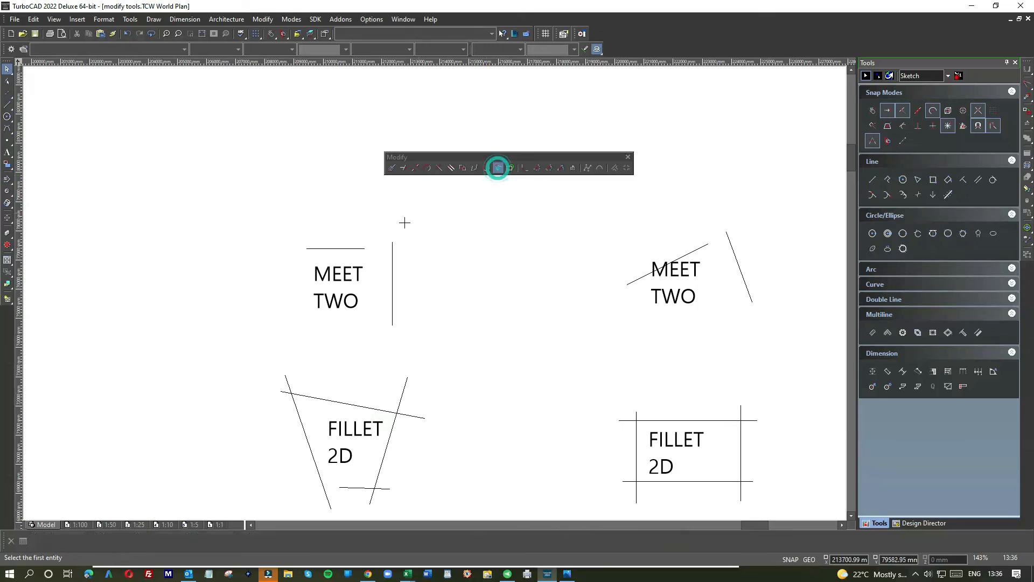
left_click(352, 248)
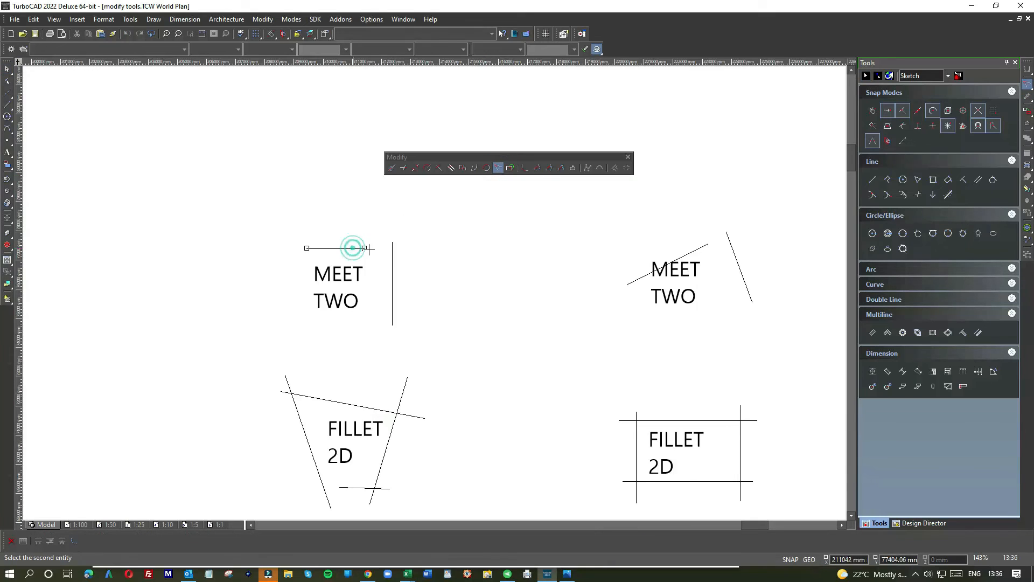
left_click(393, 252)
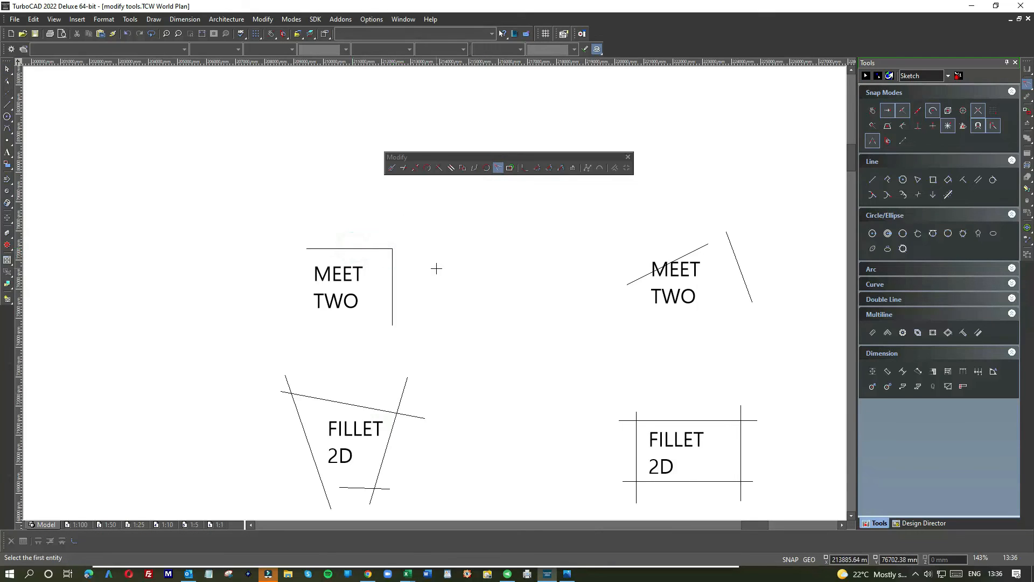
left_click(698, 248)
left_click(730, 238)
- Meet the short vertical line of the third MEET TWO example with the slanted line below it
scroll(699, 312, "down", 2)
scroll(608, 279, "up", 2)
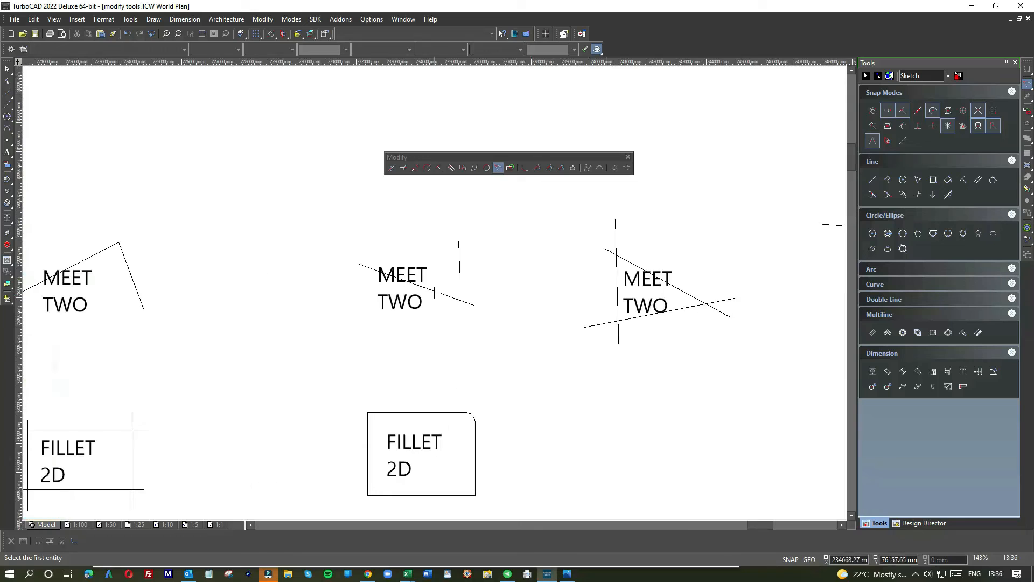
left_click(460, 255)
left_click(456, 298)
- Try meeting the fourth example's lower slanted line, picked outside the triangle, with its vertical line, and undo the result
left_click(601, 324)
left_click(618, 304)
left_click(127, 33)
- Meet the fourth example's lower slanted line with its vertical line, picking both on the triangle side
left_click(623, 319)
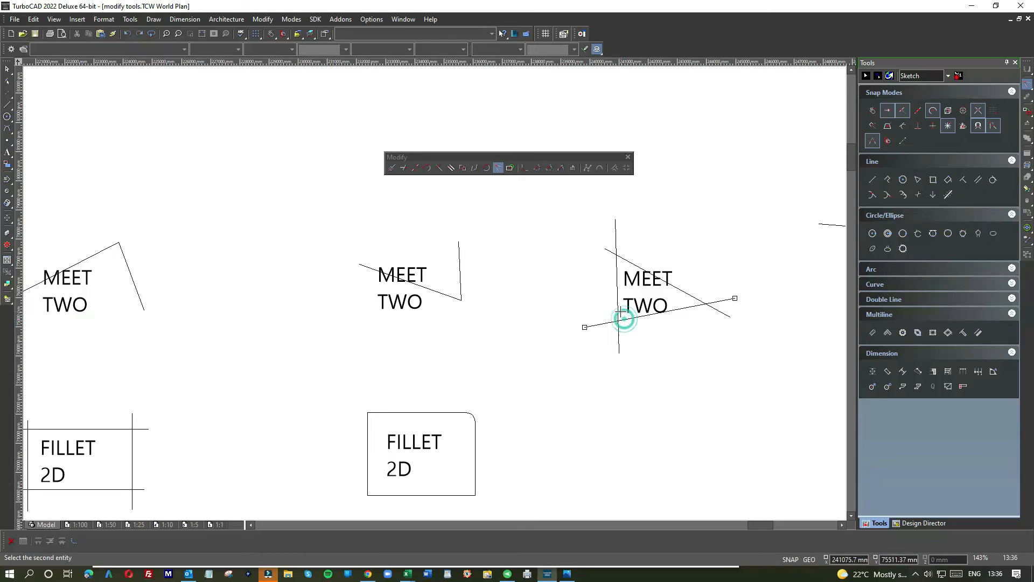
left_click(618, 308)
- Try meeting the fourth example's upper slanted line with the vertical line picked above their crossing, and undo the result
left_click(623, 257)
left_click(616, 240)
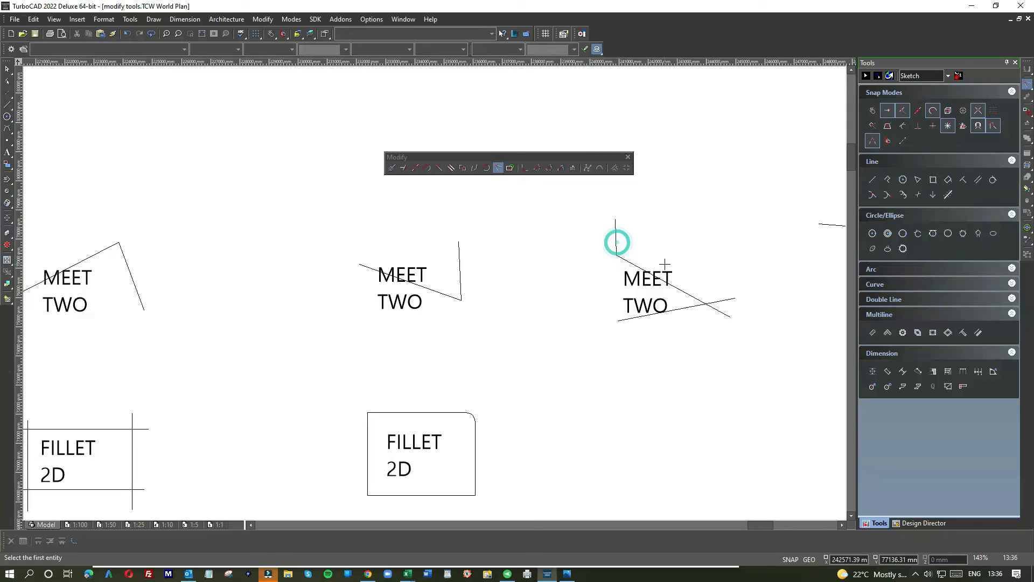
left_click(127, 34)
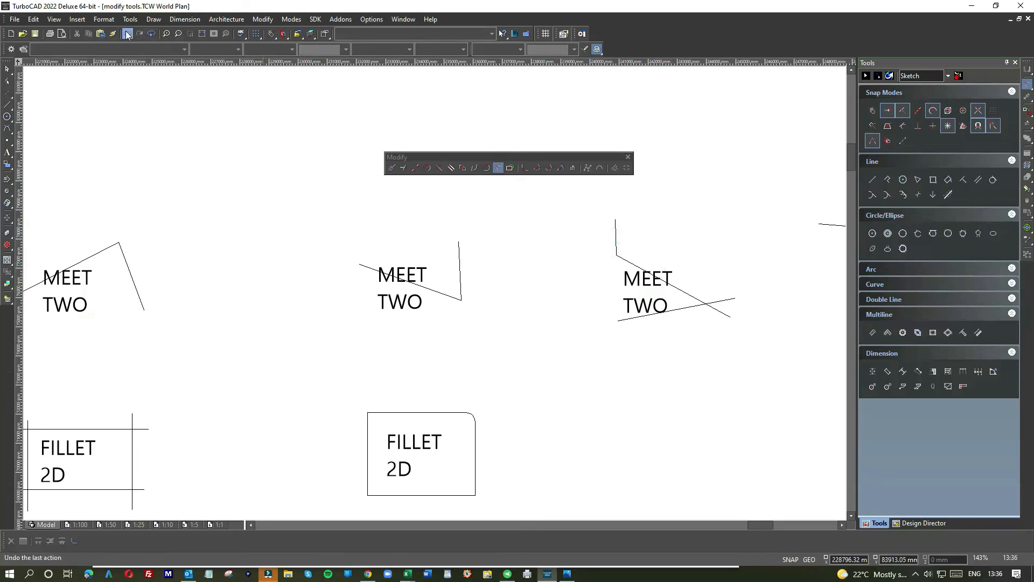
- Close the fourth example's triangle by meeting the vertical line with the upper slanted line, and the two slanted lines with each other
left_click(617, 264)
left_click(622, 258)
left_click(688, 295)
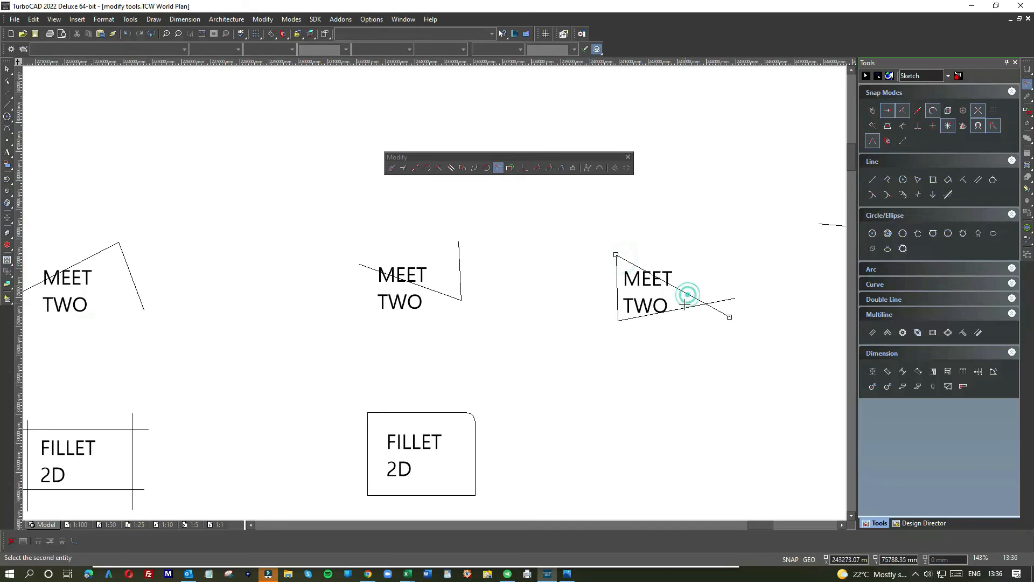
left_click(684, 307)
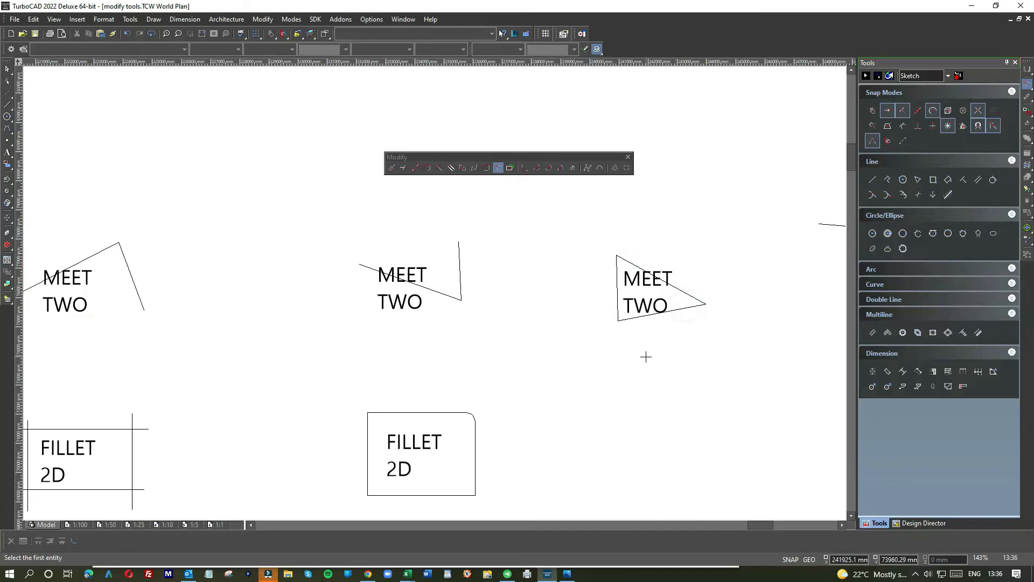
- Meet the crossing and separate lines at all four corners of the fifth MEET TWO example to form a closed quadrilateral
scroll(646, 356, "down", 2)
scroll(537, 245, "up", 4)
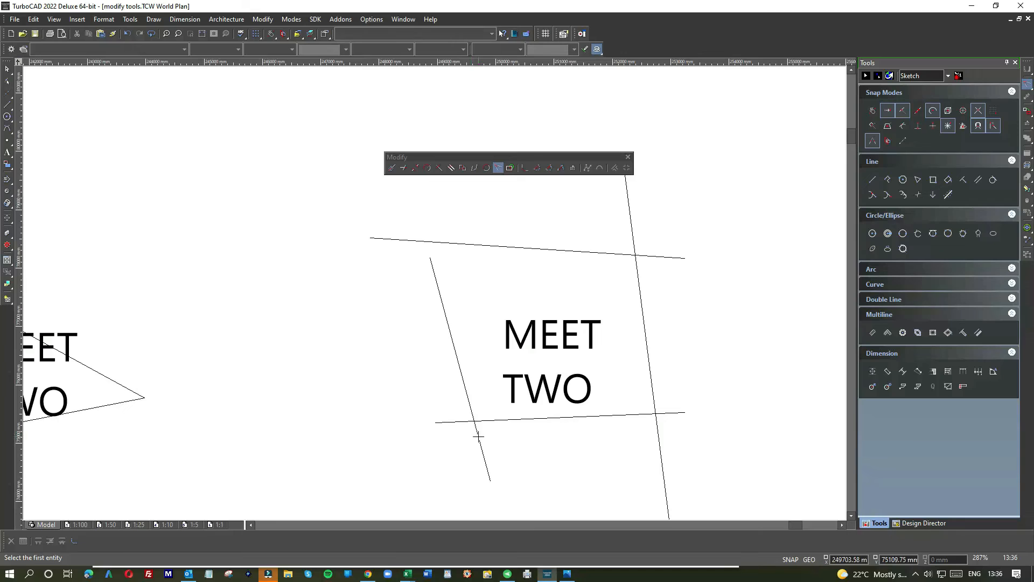
left_click(438, 283)
left_click(457, 243)
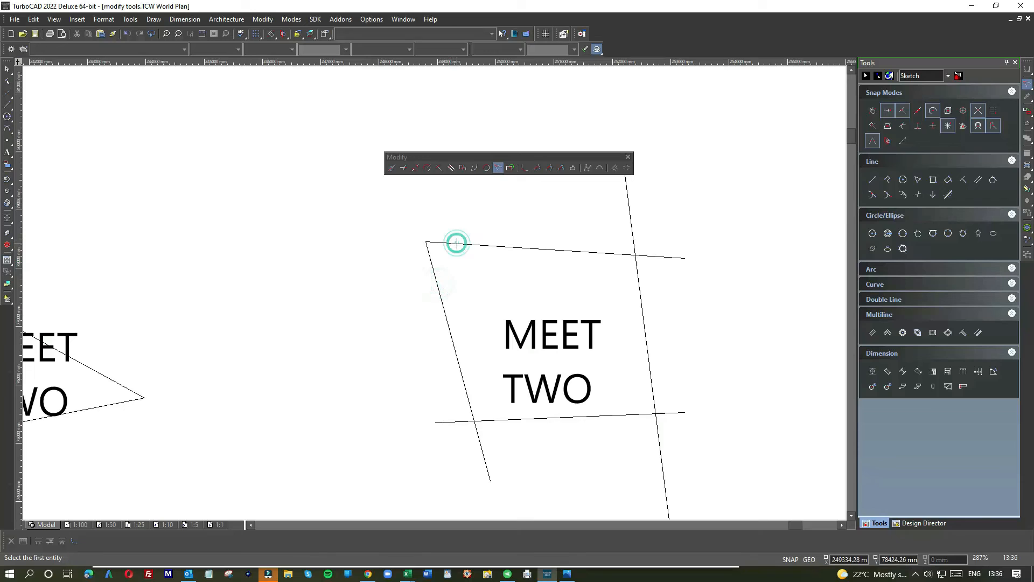
left_click(619, 254)
left_click(639, 274)
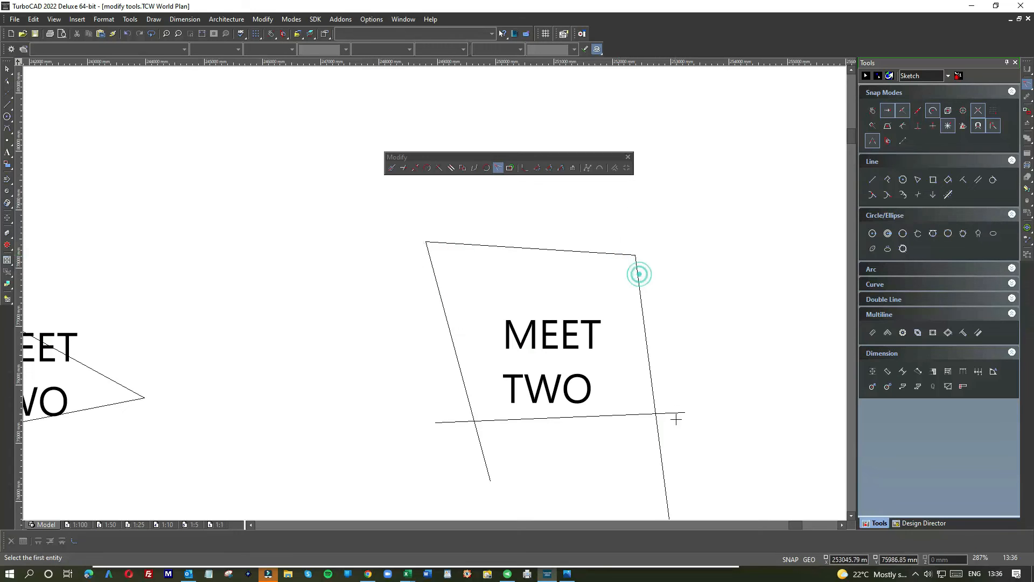
left_click(628, 414)
left_click(652, 377)
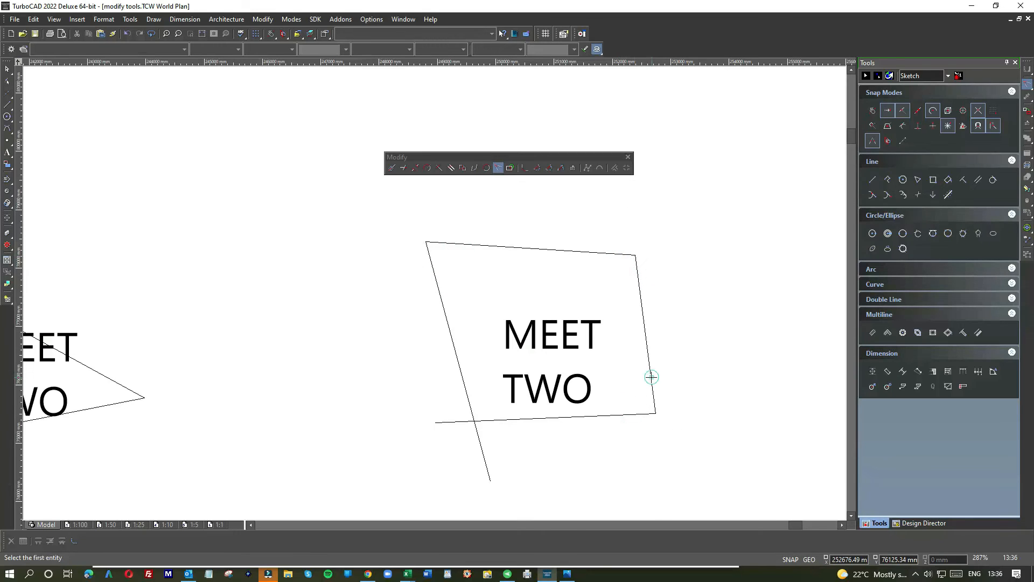
left_click(492, 420)
left_click(469, 399)
- Delete the whole row of MEET TWO examples
scroll(435, 292, "down", 2)
scroll(435, 292, "down", 2)
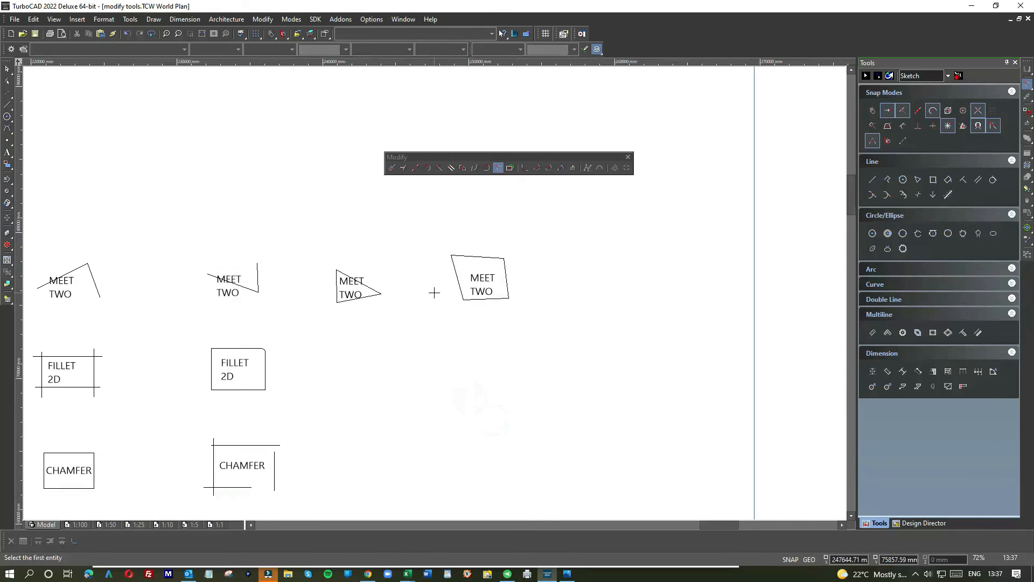
scroll(289, 278, "down", 2)
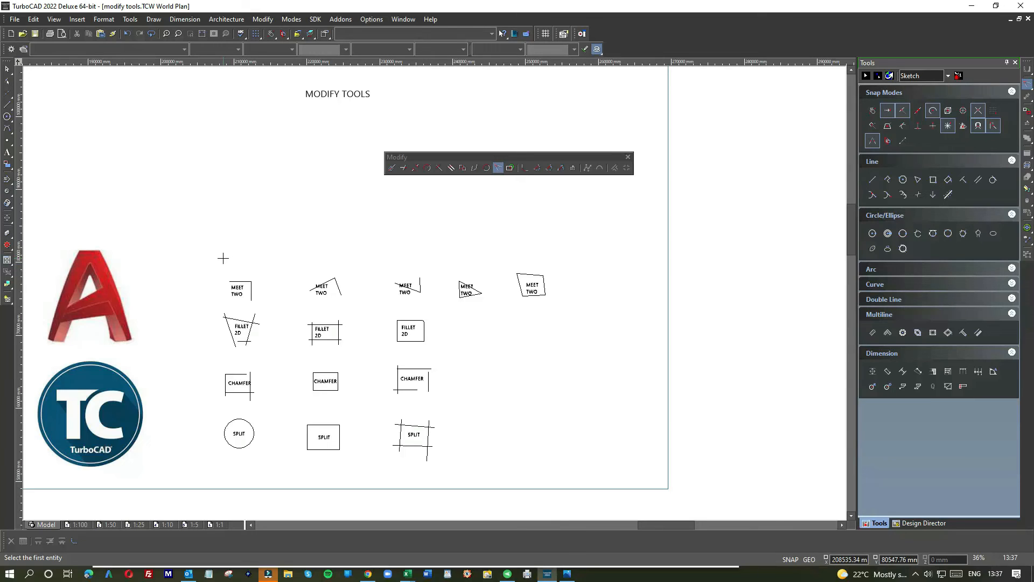
left_click(7, 70)
left_click_drag(200, 253, 589, 311)
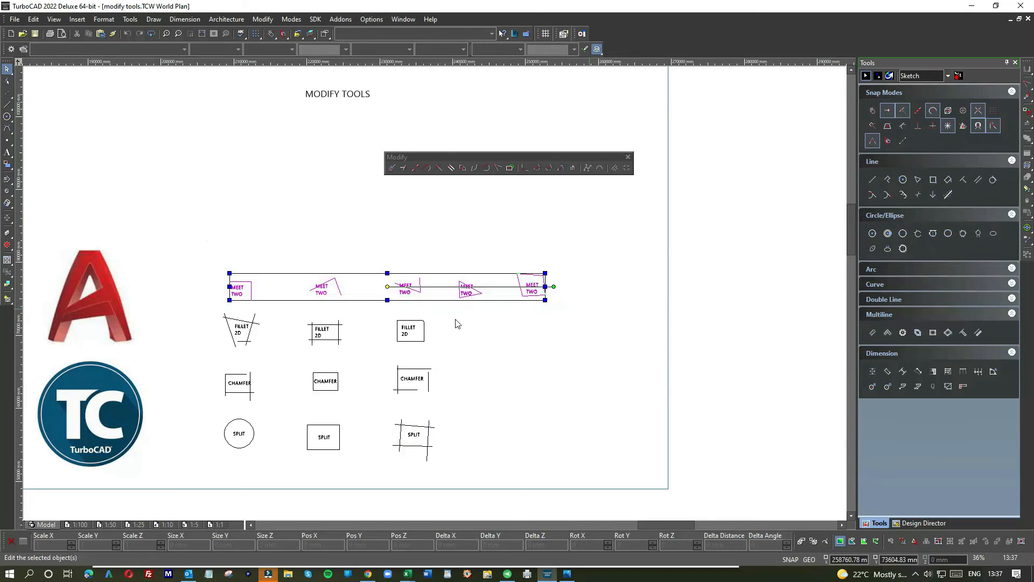
key("Delete")
- Fillet all four corners of the first FILLET 2D example with a 300 mm radius
scroll(238, 335, "up", 5)
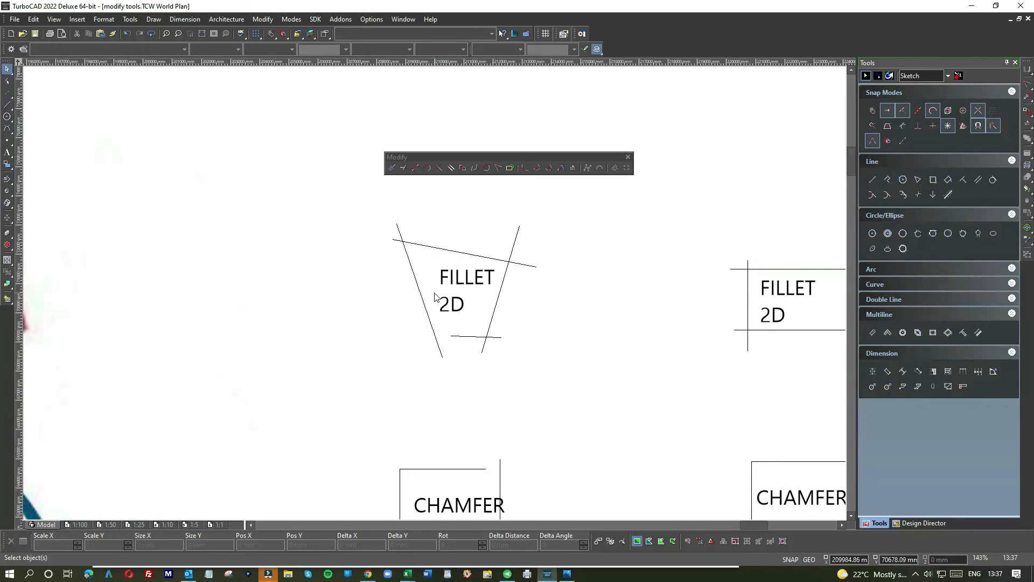
left_click(525, 169)
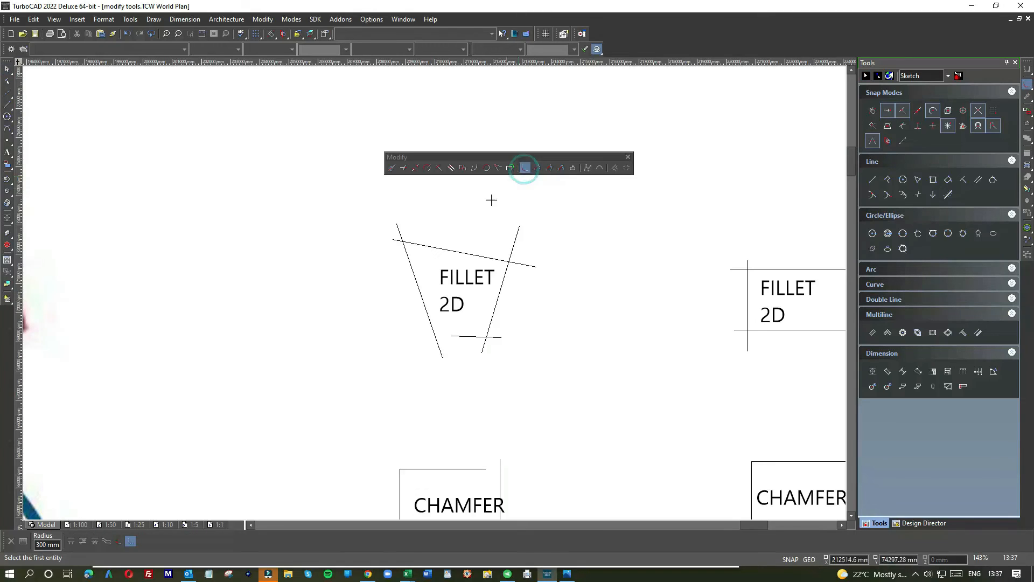
left_click(428, 246)
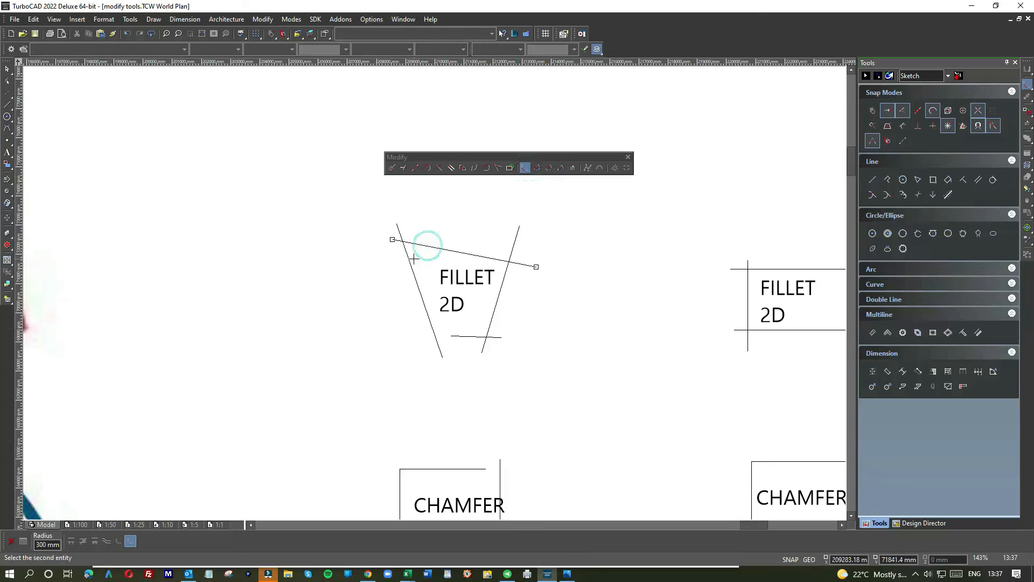
left_click(411, 258)
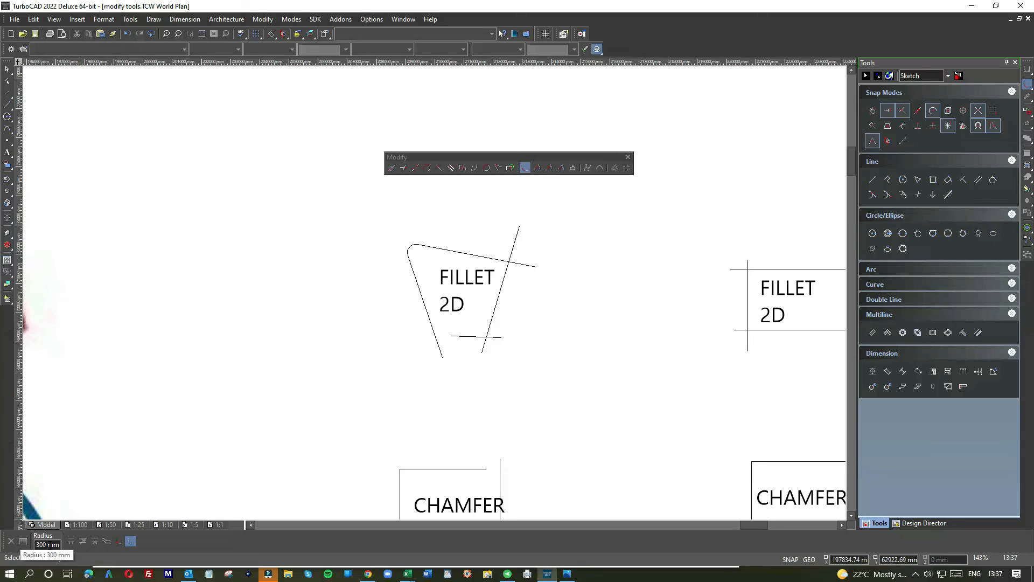
left_click(493, 259)
left_click(505, 269)
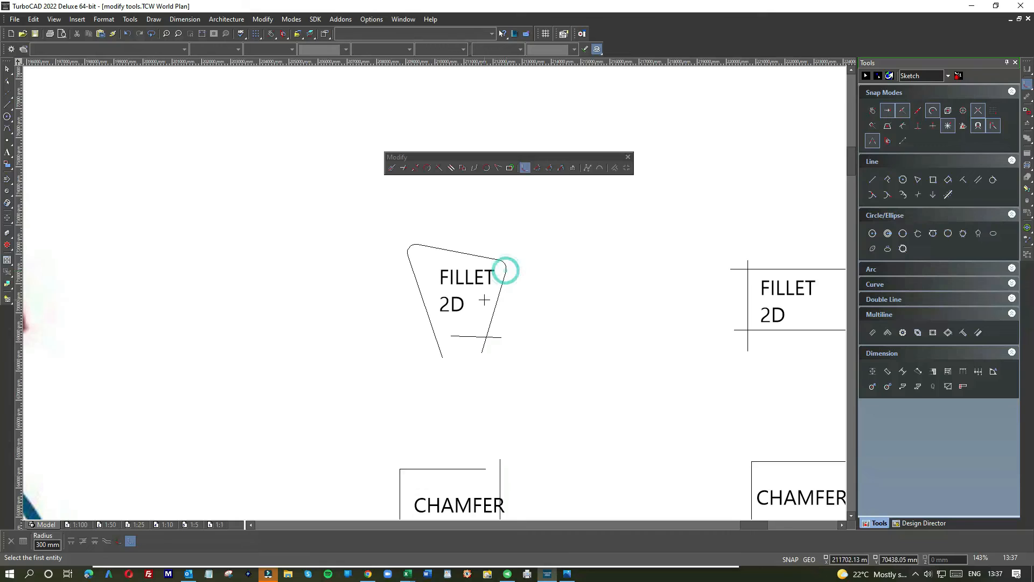
left_click(473, 338)
left_click(492, 320)
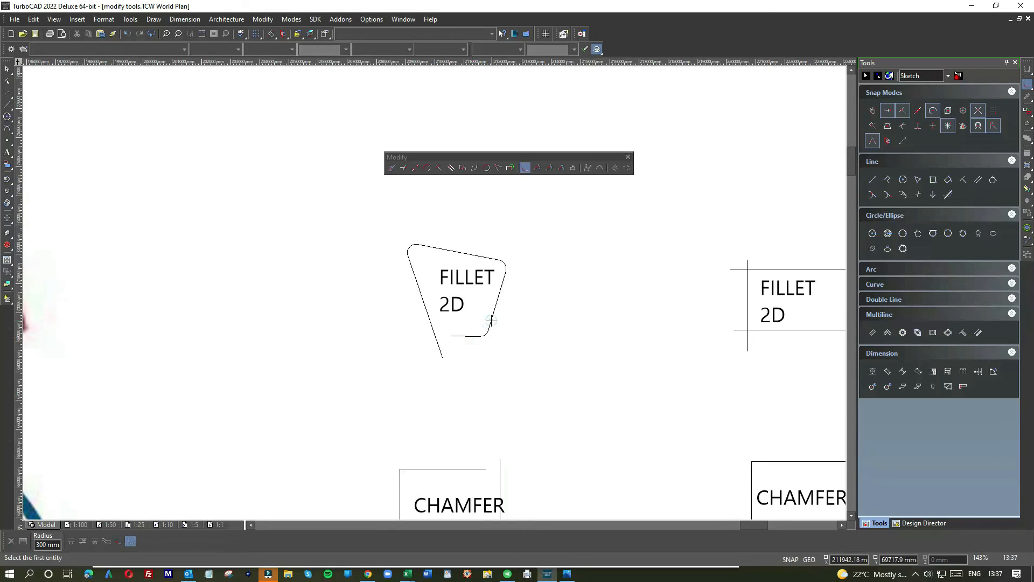
left_click(432, 326)
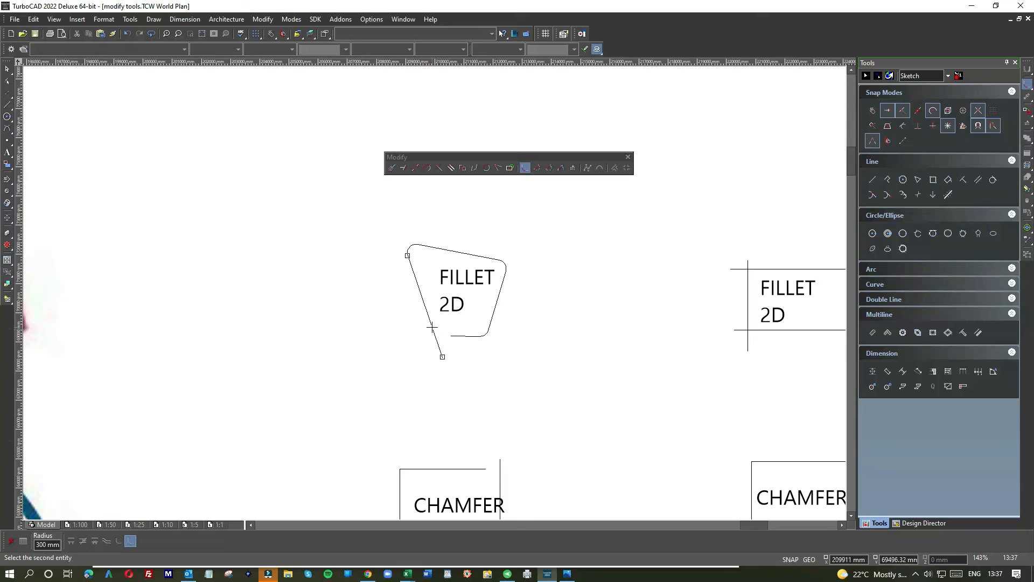
left_click(460, 336)
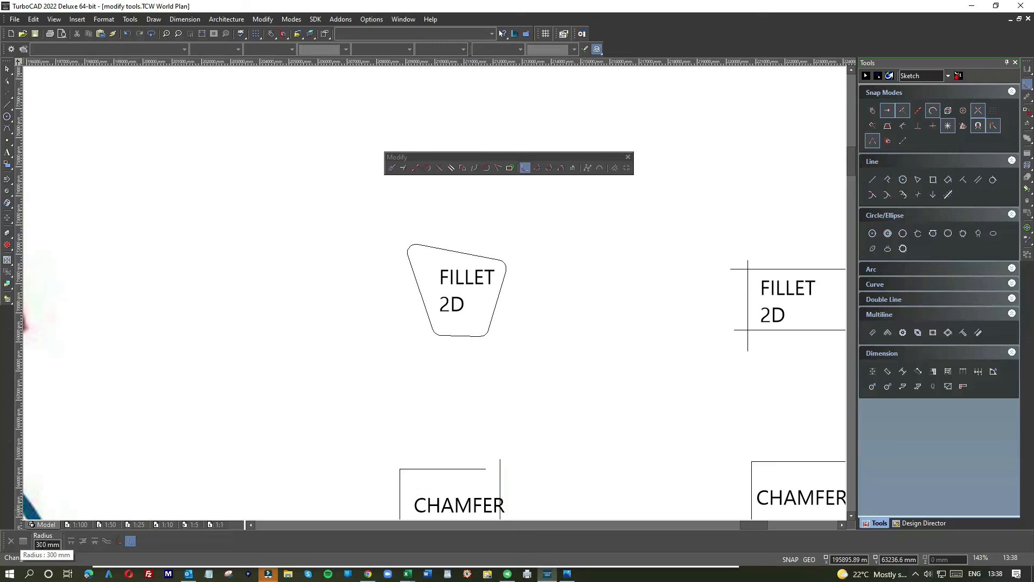
- Fillet the upper-left corner of the second FILLET 2D example with the 300 mm radius
scroll(776, 318, "down", 2)
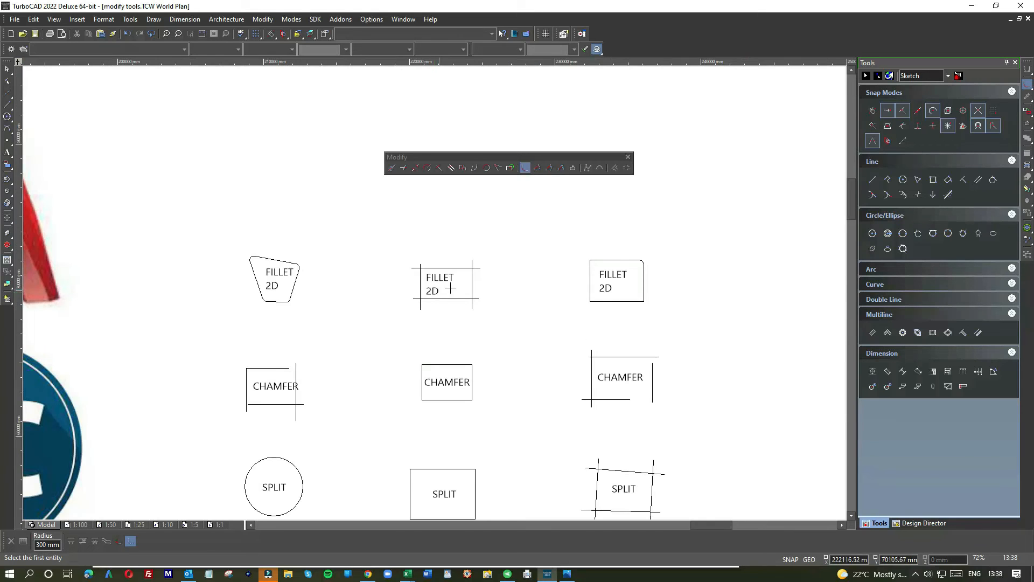
scroll(435, 275, "up", 4)
left_click(412, 287)
left_click(391, 304)
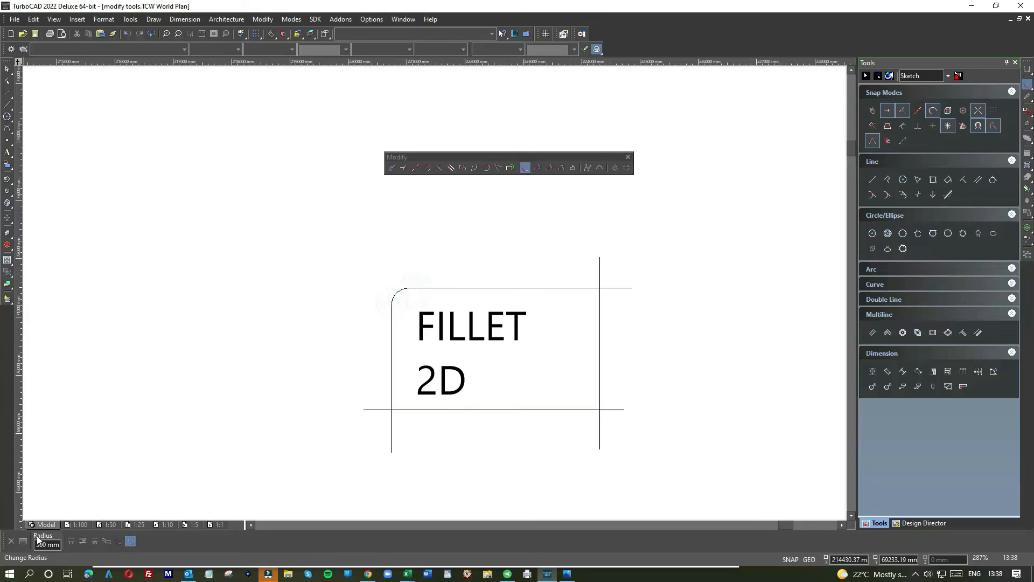
- Set the fillet radius to 500 mm and round the second FILLET 2D example's remaining three corners
type("5")
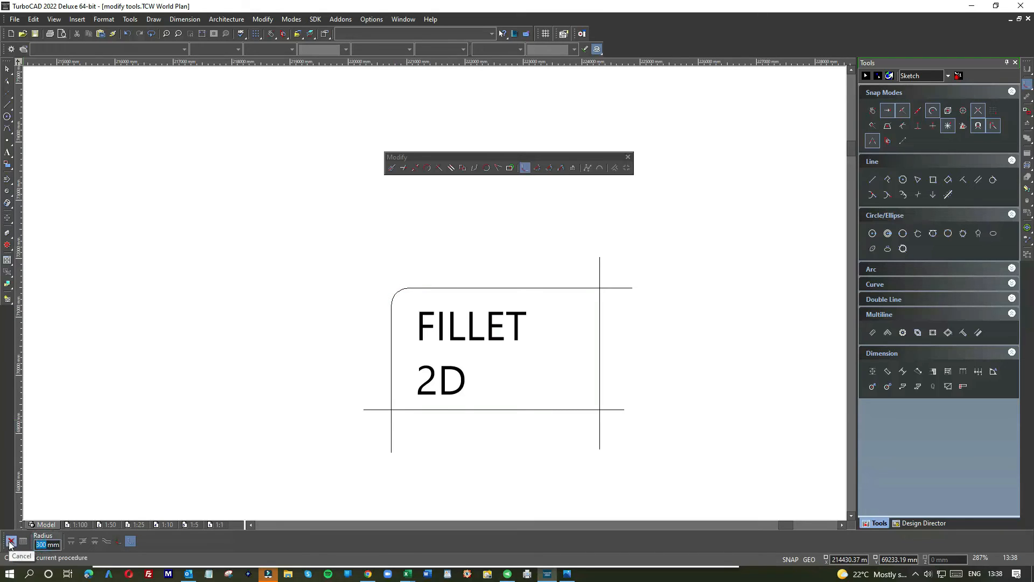
type("00")
left_click(600, 315)
left_click(588, 289)
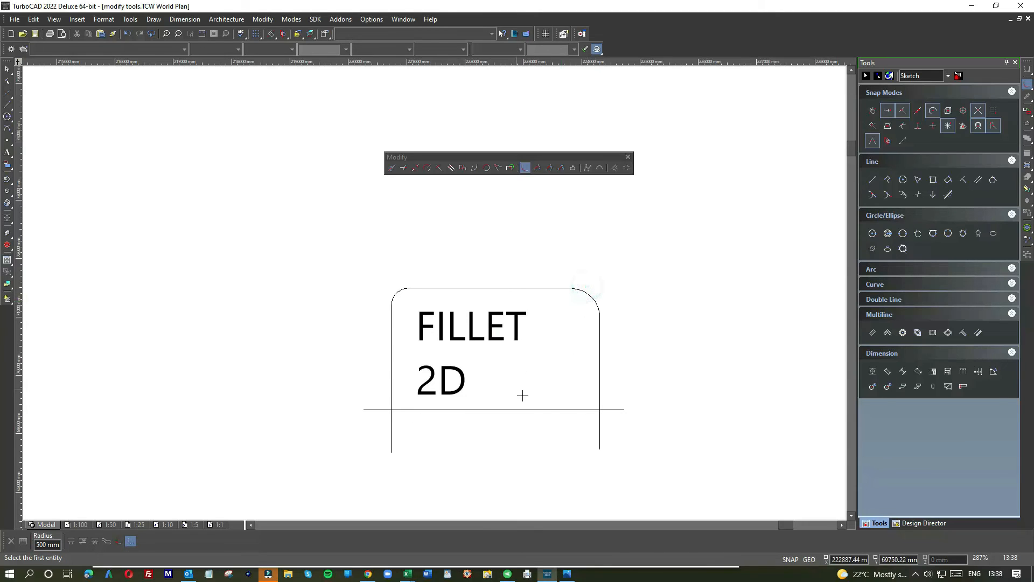
left_click(577, 409)
left_click(599, 365)
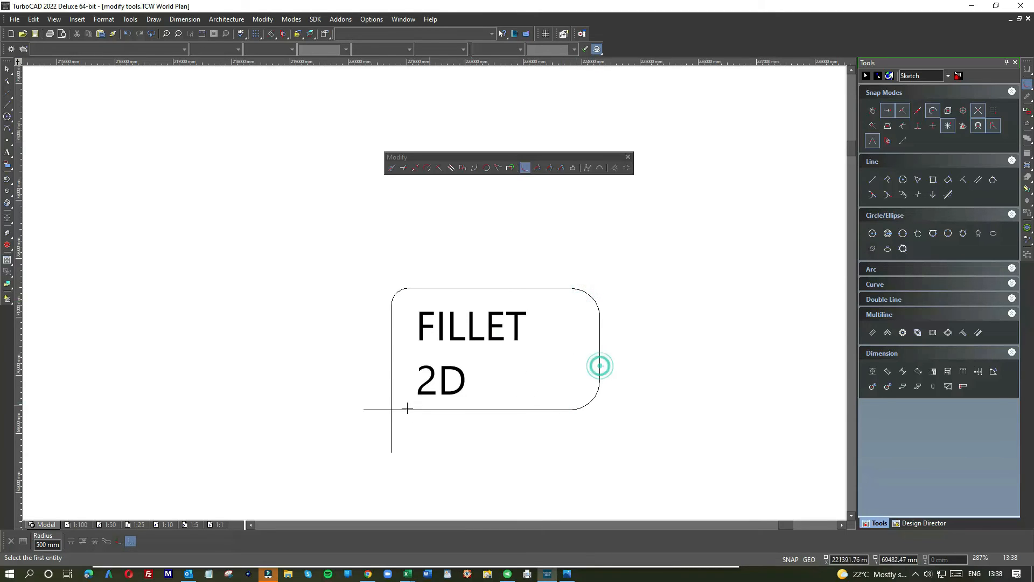
left_click(390, 374)
left_click(399, 409)
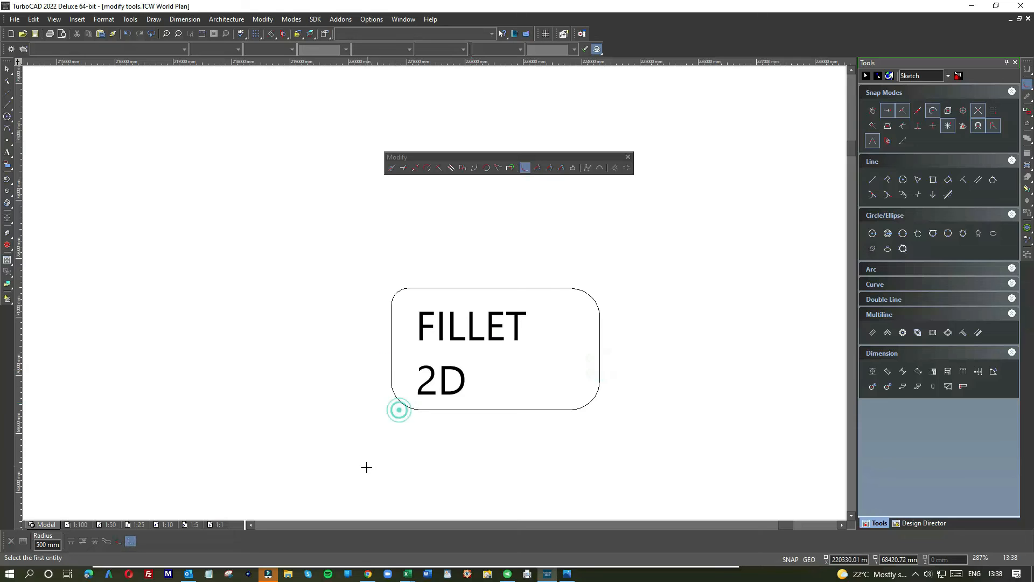
scroll(434, 292, "down", 1)
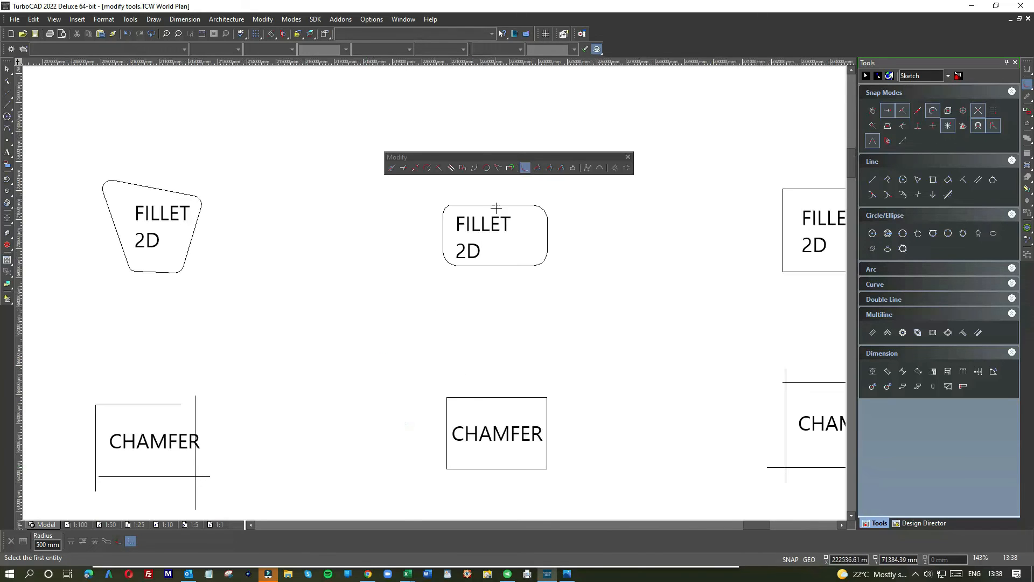
- Fillet the upper-left and lower-right corners of the third FILLET 2D example with the 500 mm radius
scroll(434, 293, "down", 1)
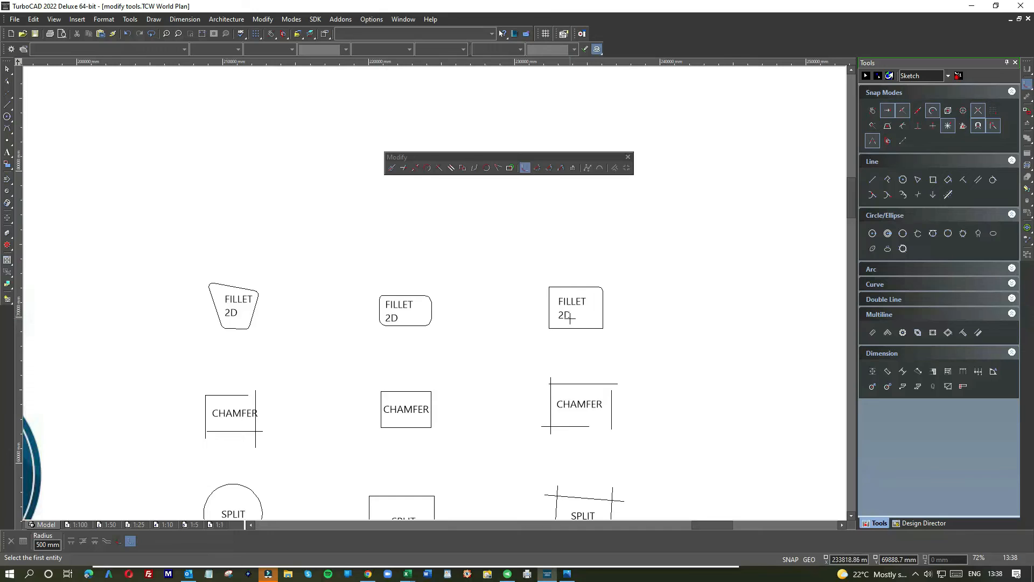
scroll(570, 317, "up", 2)
scroll(435, 291, "down", 1)
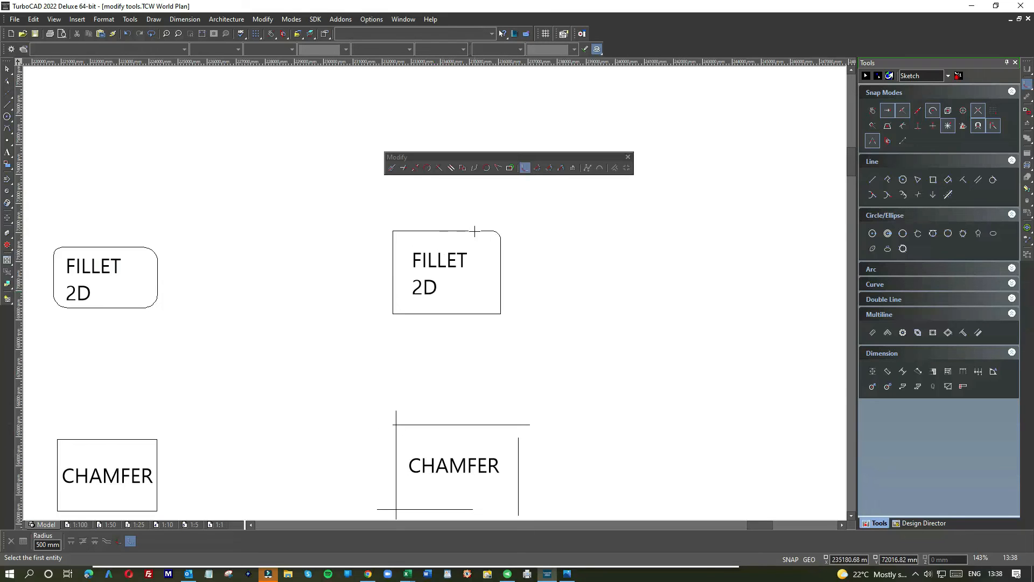
left_click(402, 231)
left_click(393, 243)
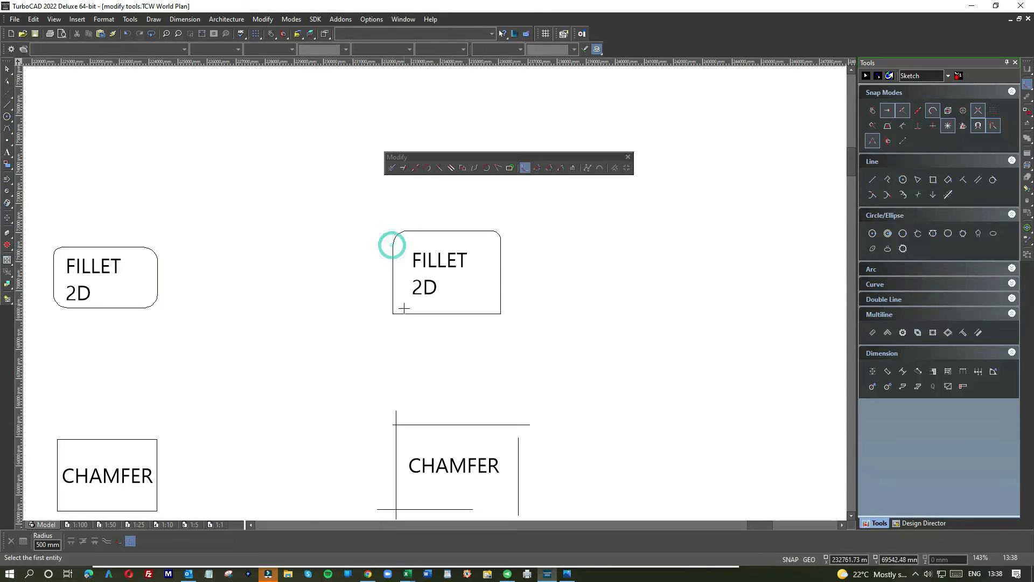
left_click(485, 312)
left_click(501, 295)
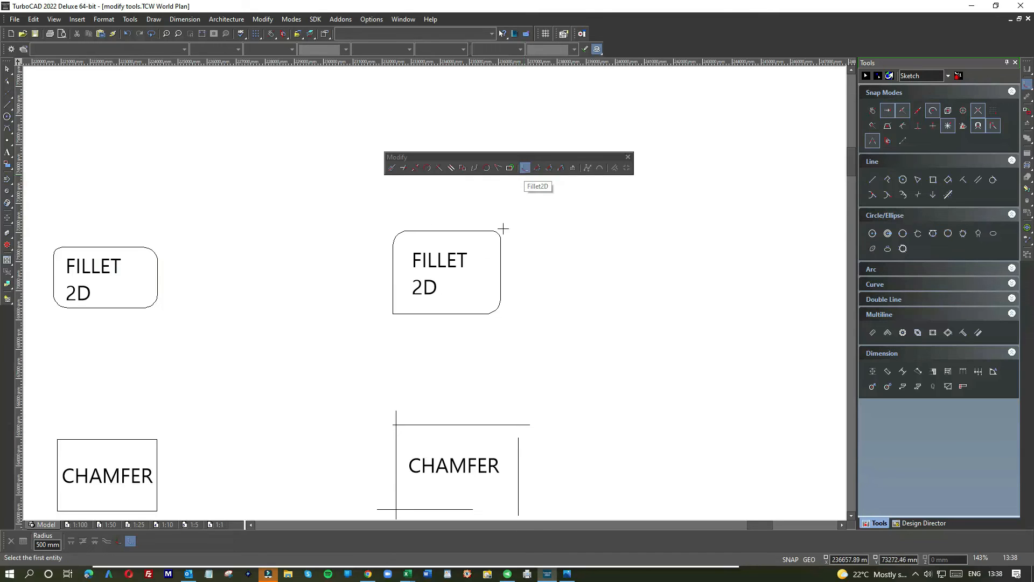
- Delete the whole row of FILLET 2D examples
scroll(428, 296, "down", 3)
left_click(7, 68)
left_click(45, 249)
left_click(516, 338)
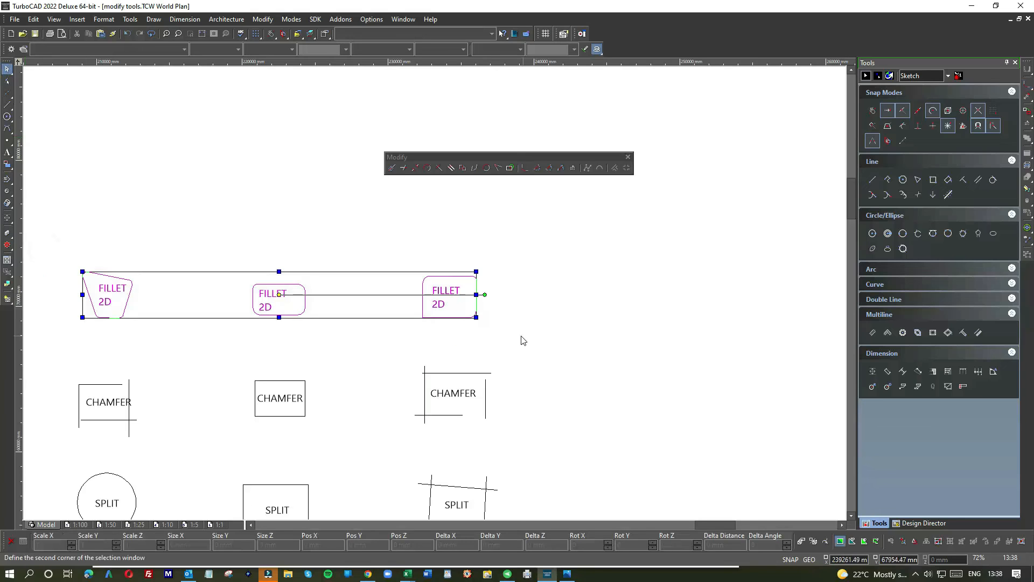
key("Delete")
- Chamfer the upper-left corner of the first CHAMFER example using the distance-and-distance chamfer with both distances at 300 mm
scroll(434, 296, "down", 3)
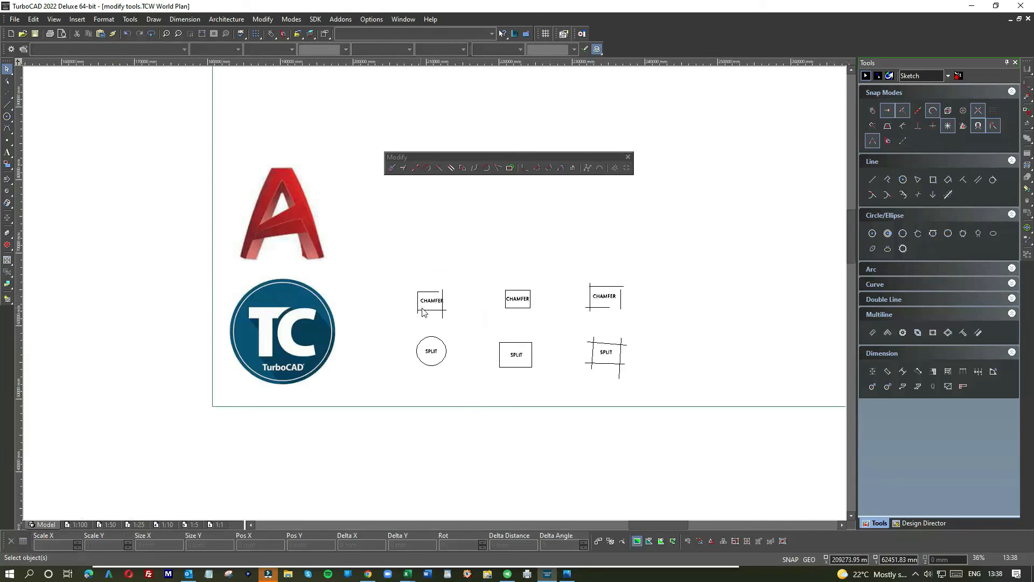
scroll(436, 296, "up", 2)
scroll(437, 297, "down", 1)
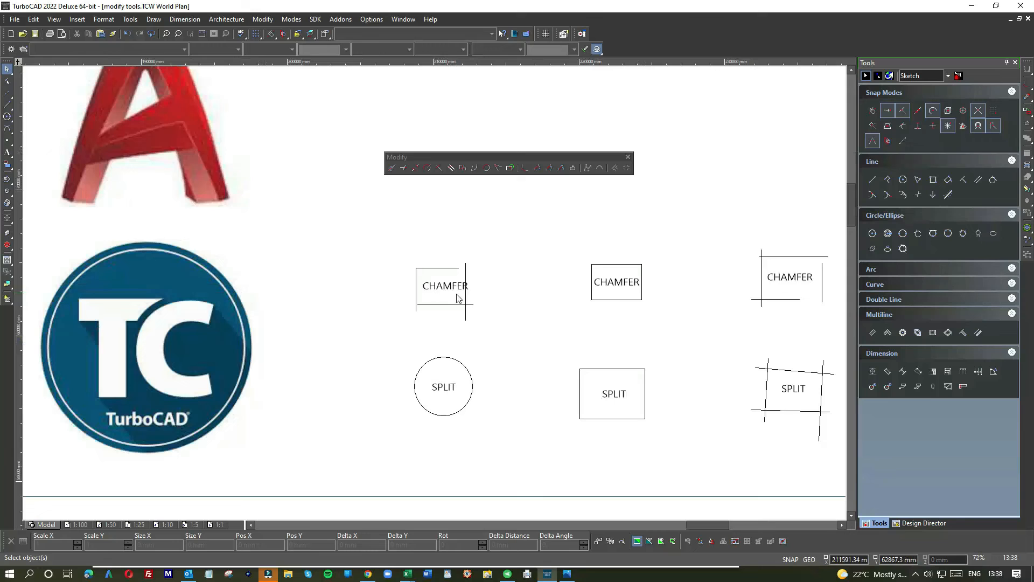
scroll(435, 295, "up", 2)
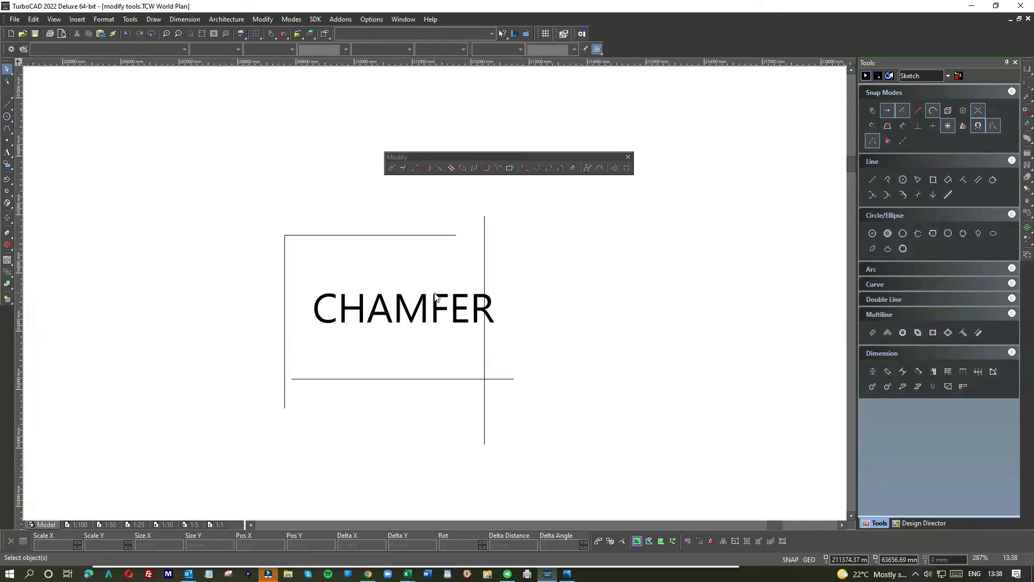
right_click(429, 263)
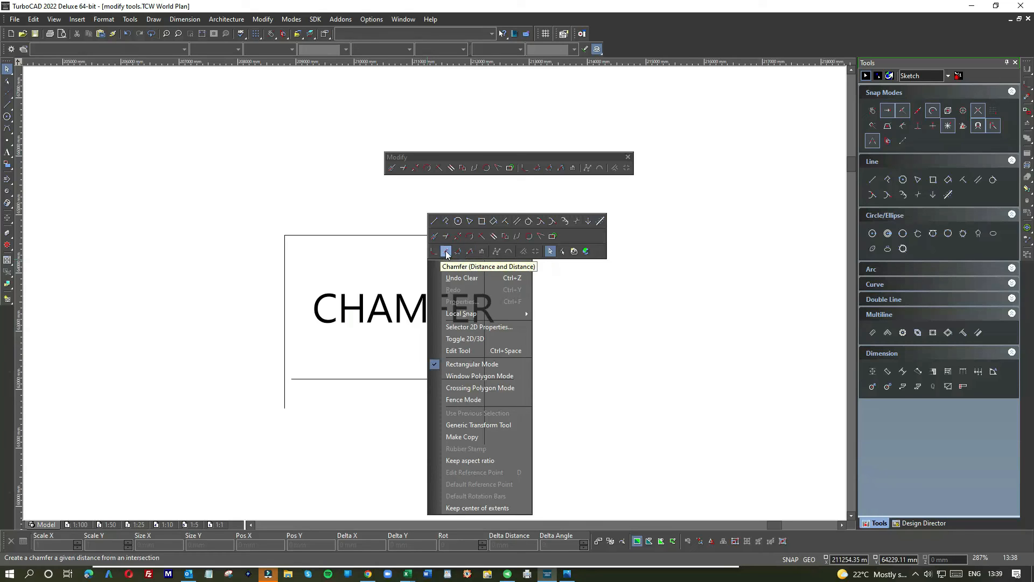
left_click(446, 253)
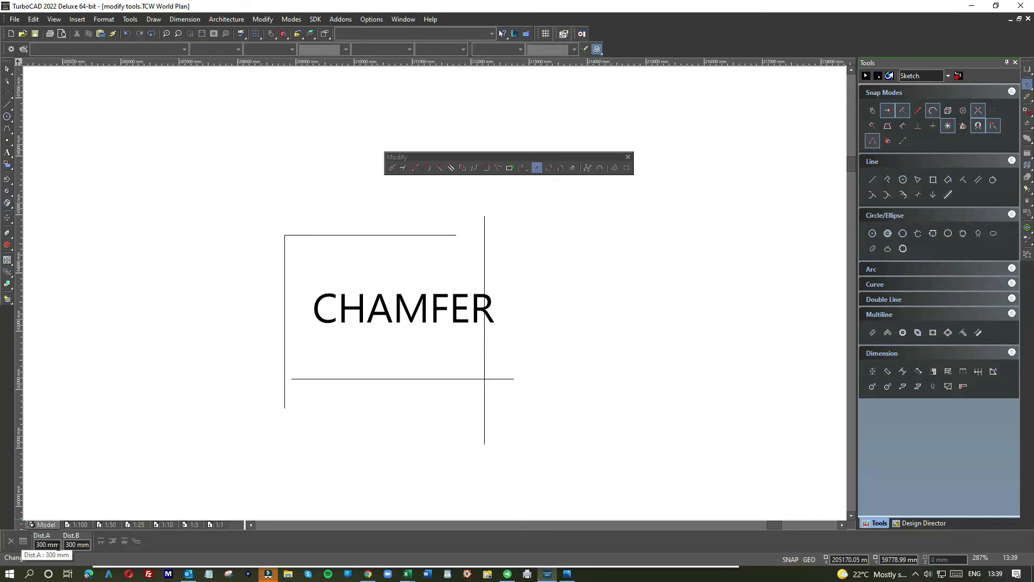
left_click(328, 234)
left_click(288, 261)
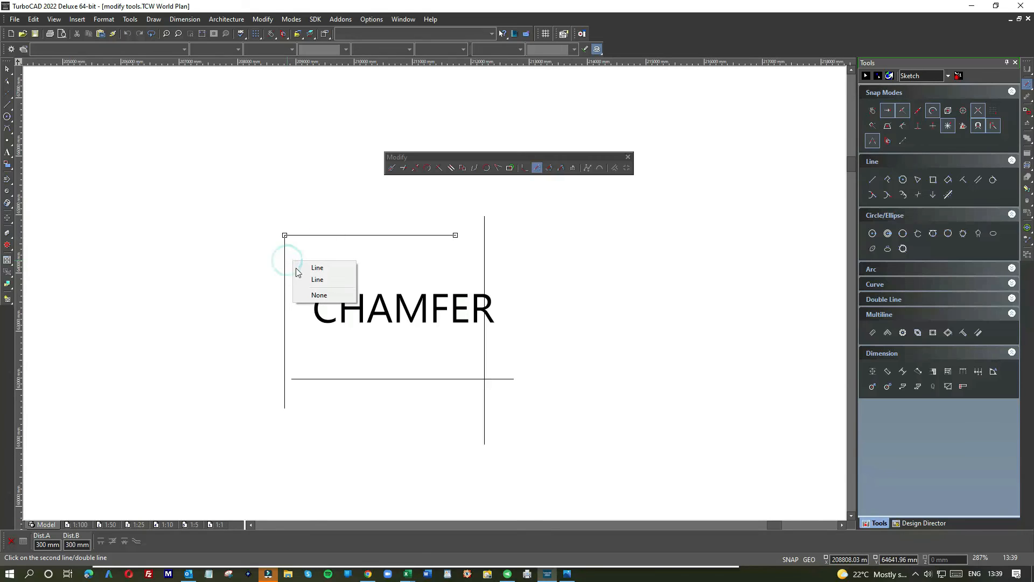
left_click(316, 279)
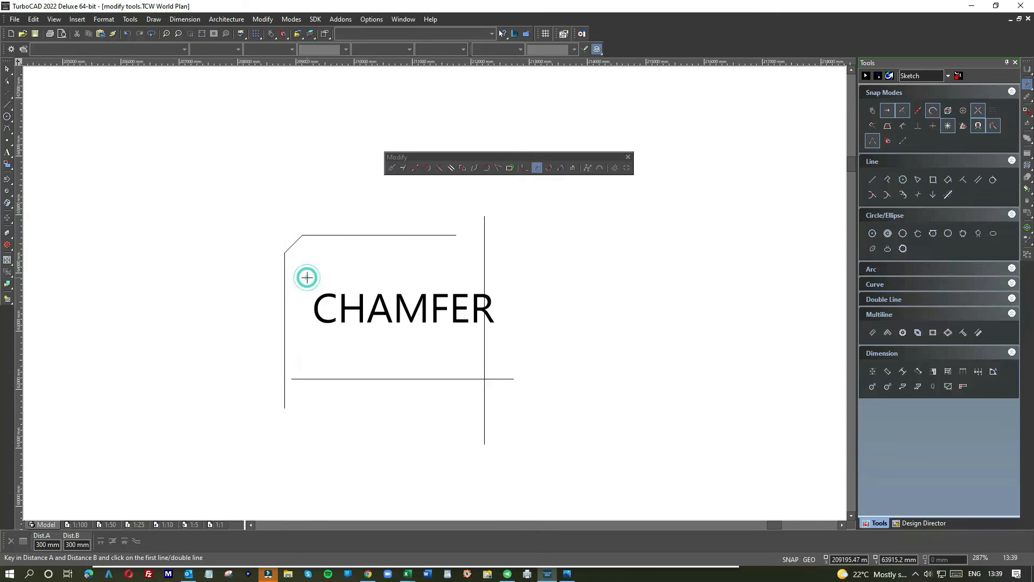
- Try to chamfer the first CHAMFER example's top line with its right vertical line, and undo it
left_click(443, 235)
left_click(485, 247)
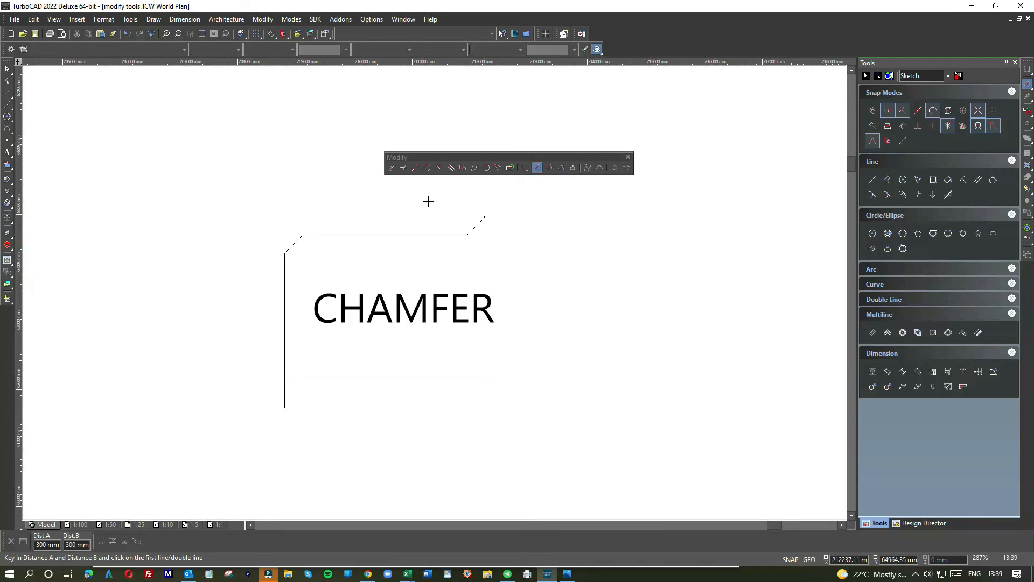
left_click(130, 32)
- Chamfer the upper-right and lower-left corners of the first CHAMFER example with 300 mm distances
left_click(438, 235)
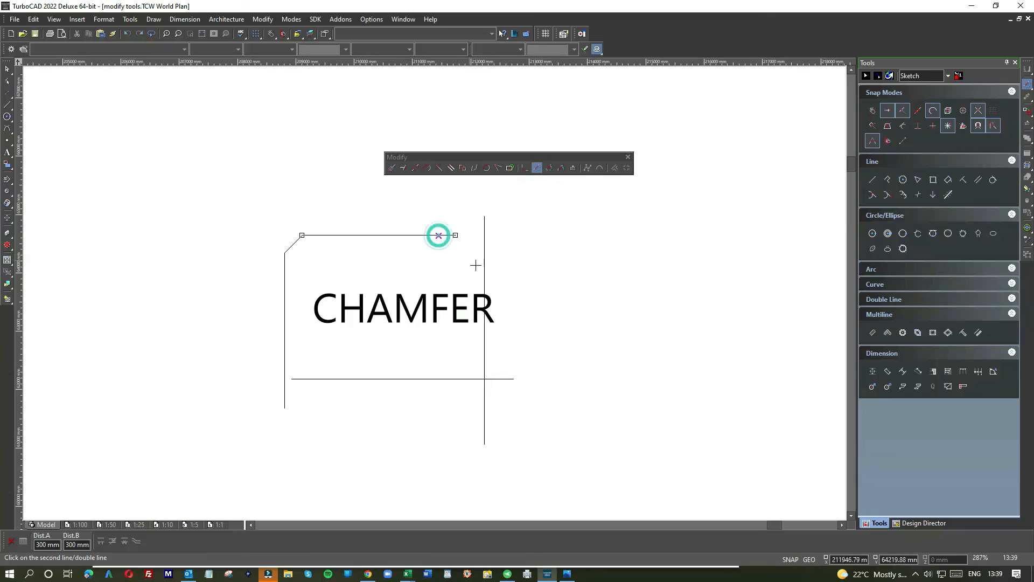
left_click(485, 272)
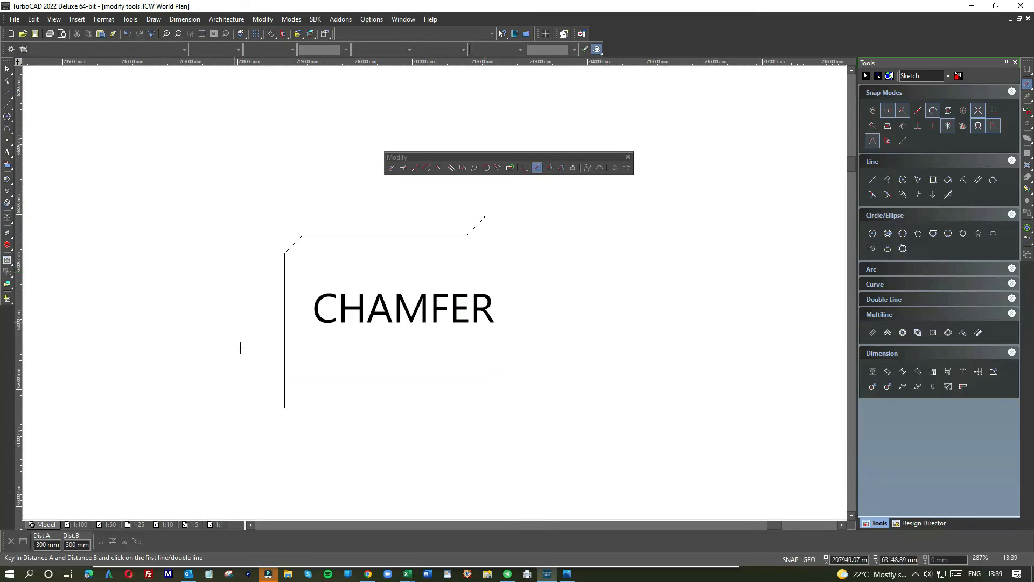
left_click(301, 379)
left_click(284, 356)
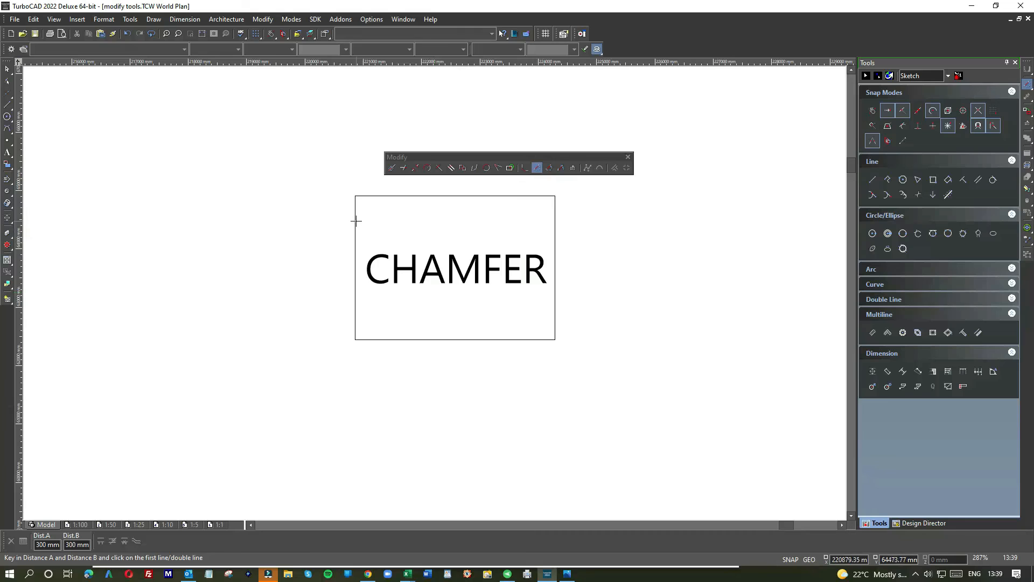
- Chamfer the upper-left corner of the second CHAMFER example, the closed rectangle, with 300 mm distances
left_click(354, 220)
left_click(376, 196)
left_click(407, 200)
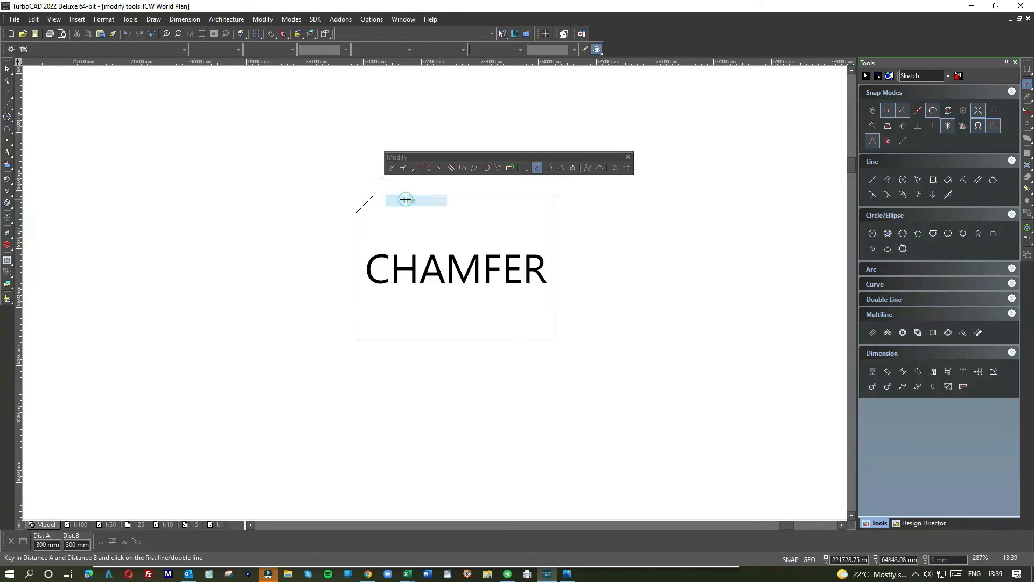
- Try to chamfer the upper-right corner of the second CHAMFER example with 300 mm distances
left_click(534, 196)
left_click(555, 220)
left_click(553, 217)
left_click(555, 217)
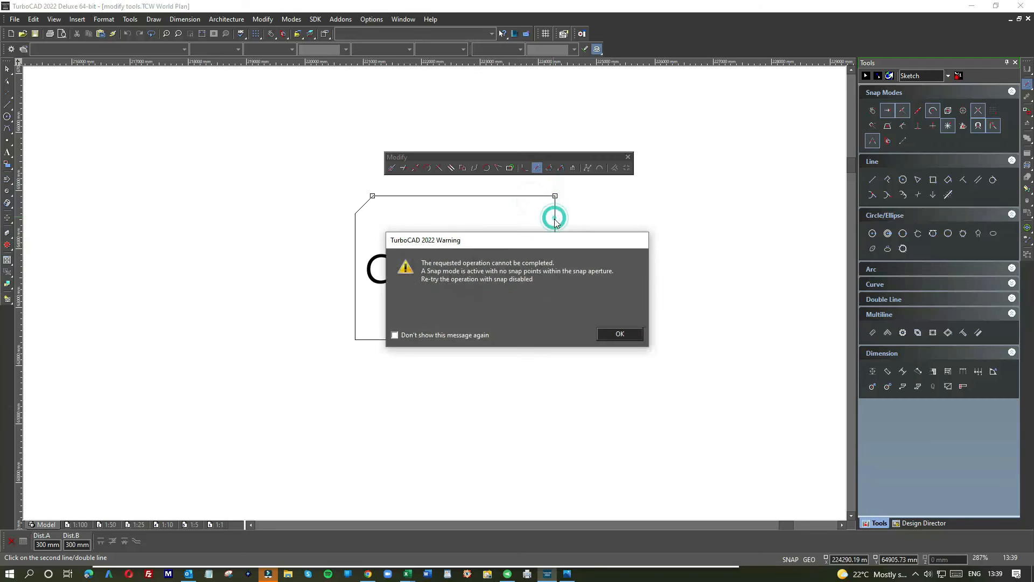
left_click(556, 221)
left_click(609, 332)
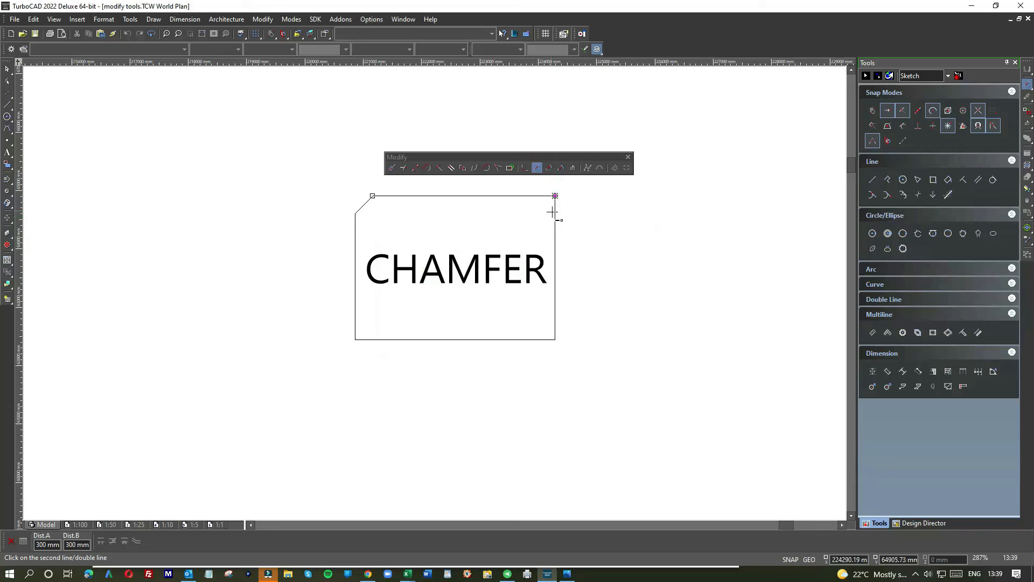
- Restart the chamfer, retry the second example's upper-right corner, and suppress future display of the wrong-selection warning
left_click(7, 69)
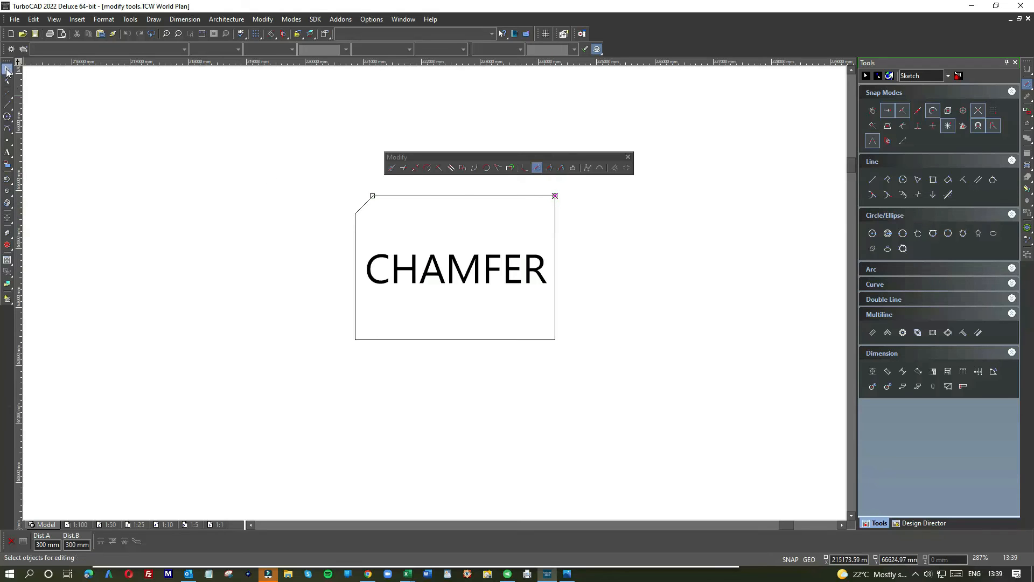
left_click(537, 169)
left_click(532, 196)
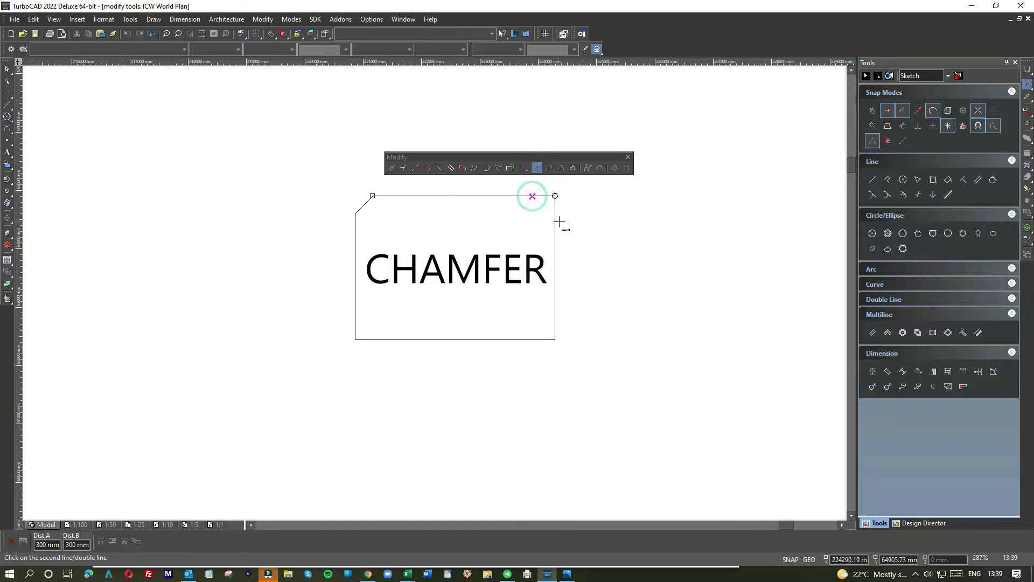
left_click(556, 223)
left_click(578, 242)
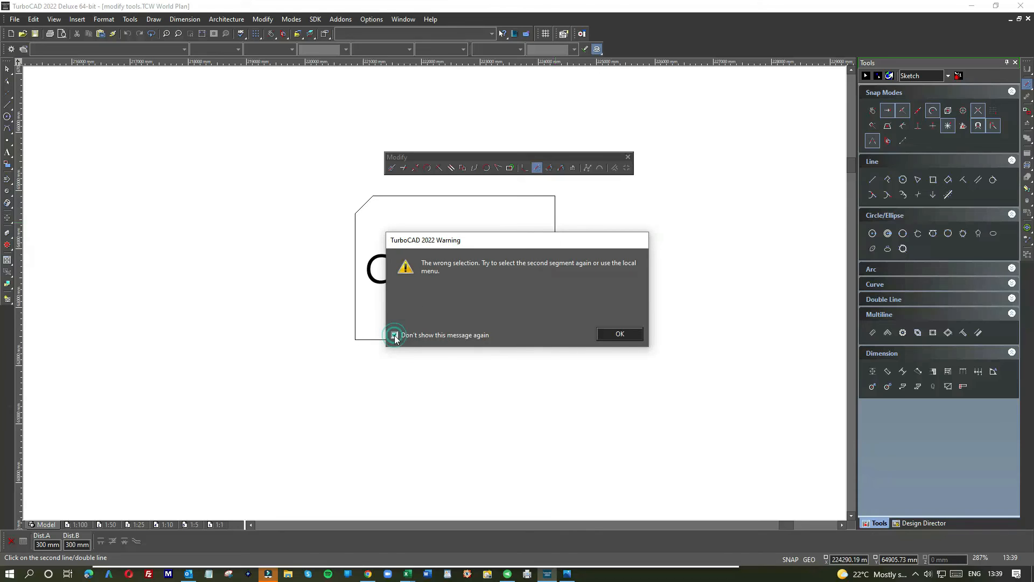
left_click(621, 334)
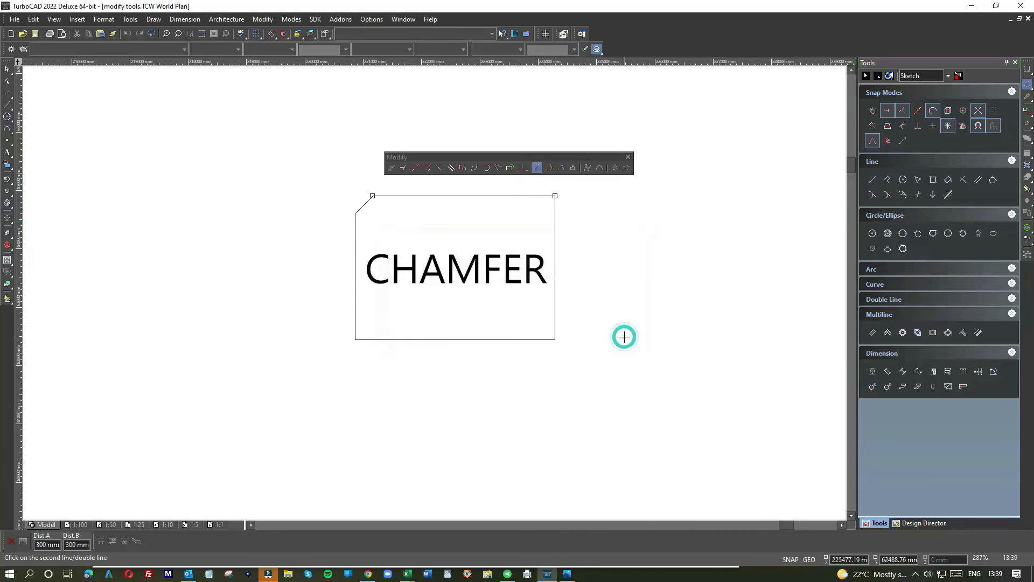
- Chamfer the lower-right corner of the second CHAMFER example with 300 mm distances, using its right and bottom edges
scroll(544, 338, "up", 1)
scroll(434, 293, "up", 1)
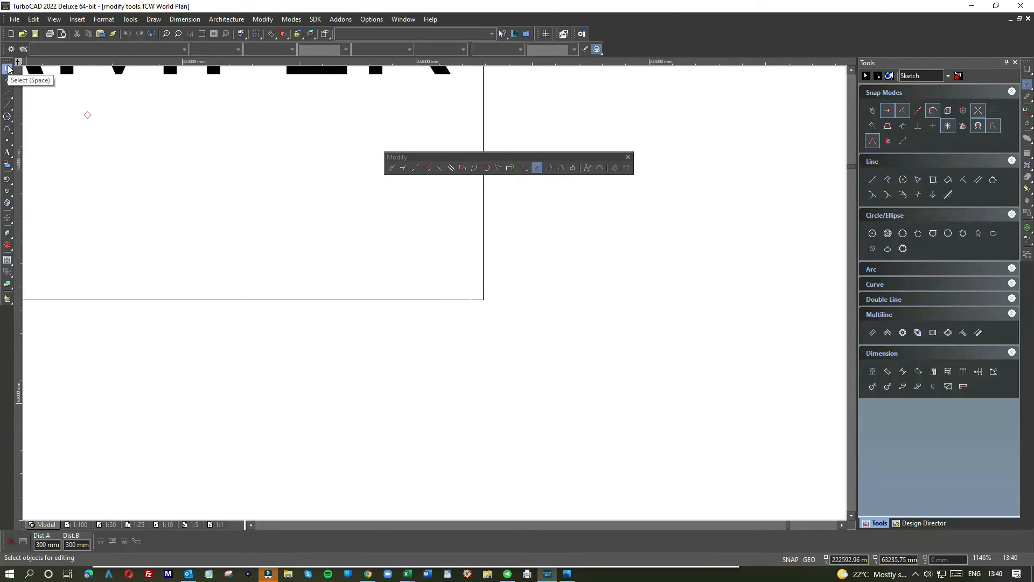
left_click(8, 104)
left_click(430, 295)
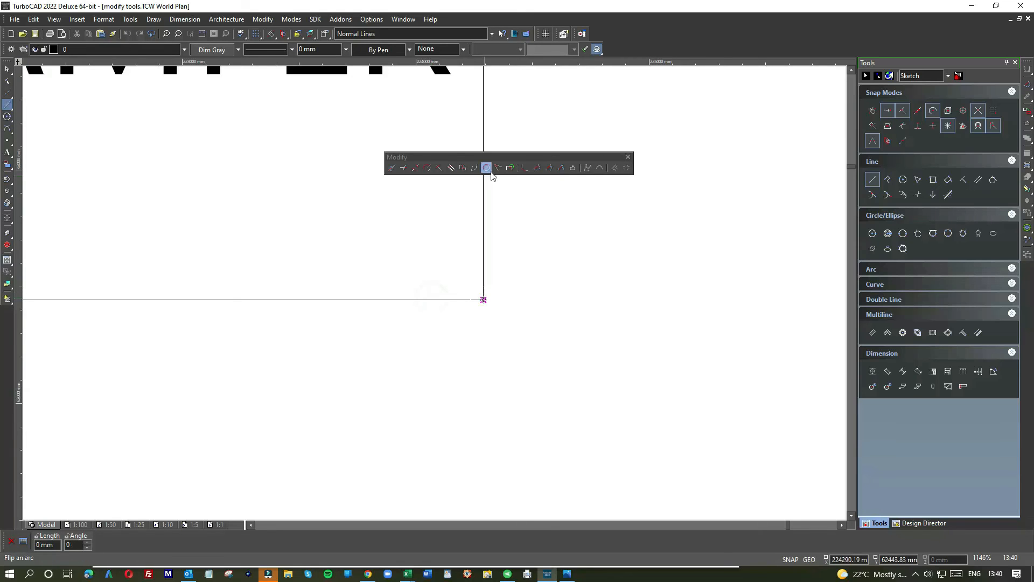
left_click(540, 169)
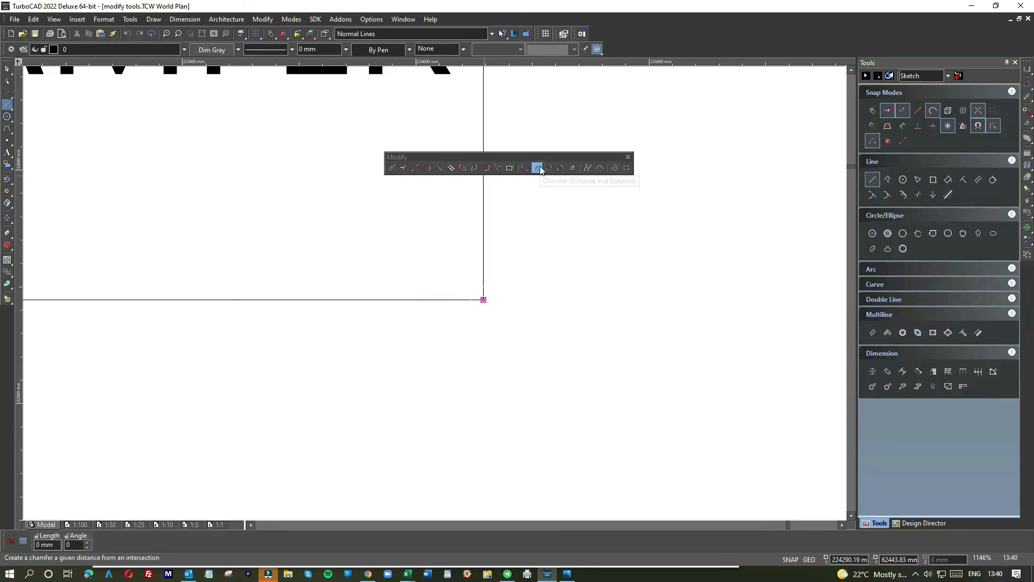
left_click(537, 168)
left_click(482, 236)
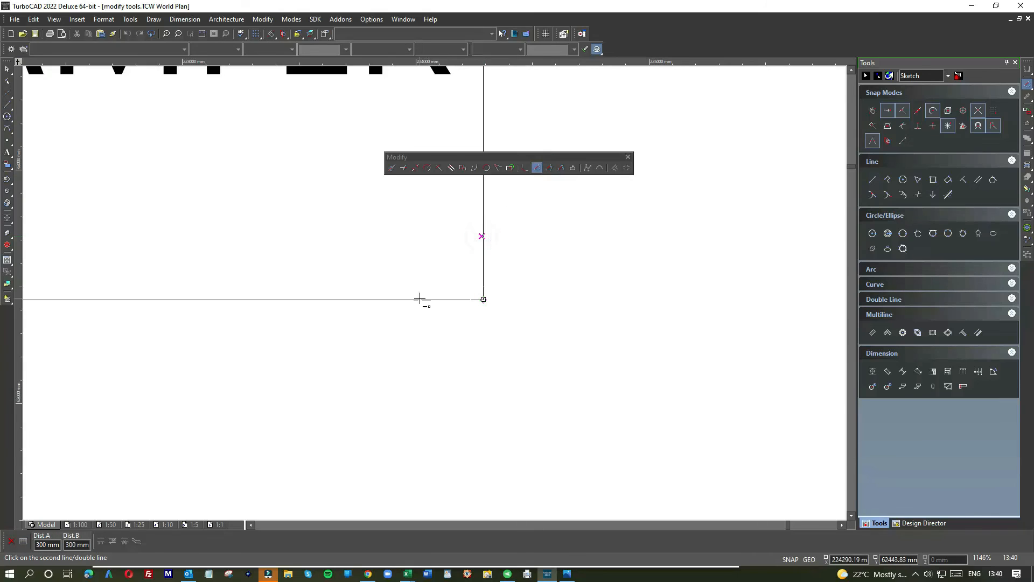
scroll(434, 292, "down", 1)
left_click(108, 298)
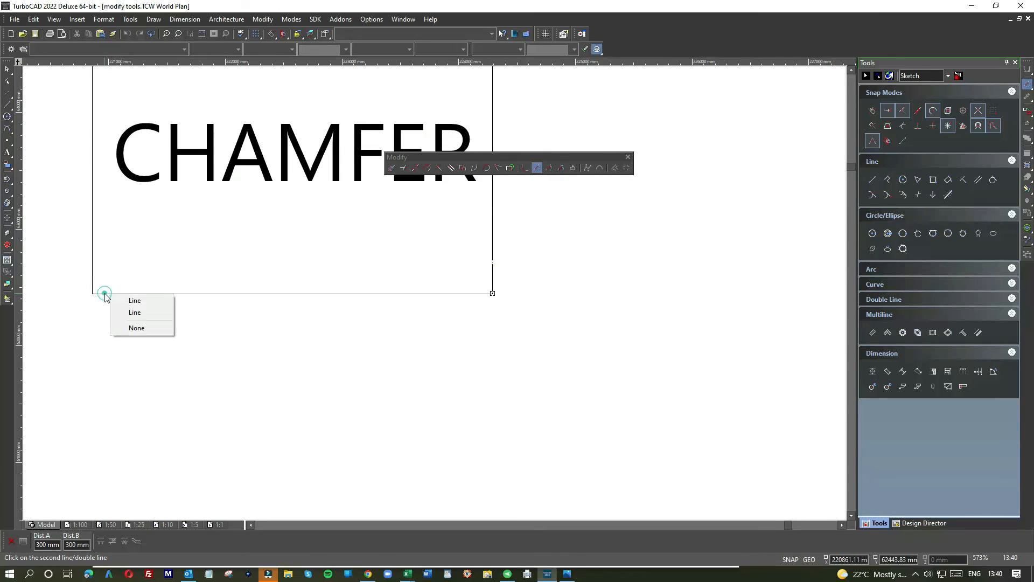
left_click(118, 299)
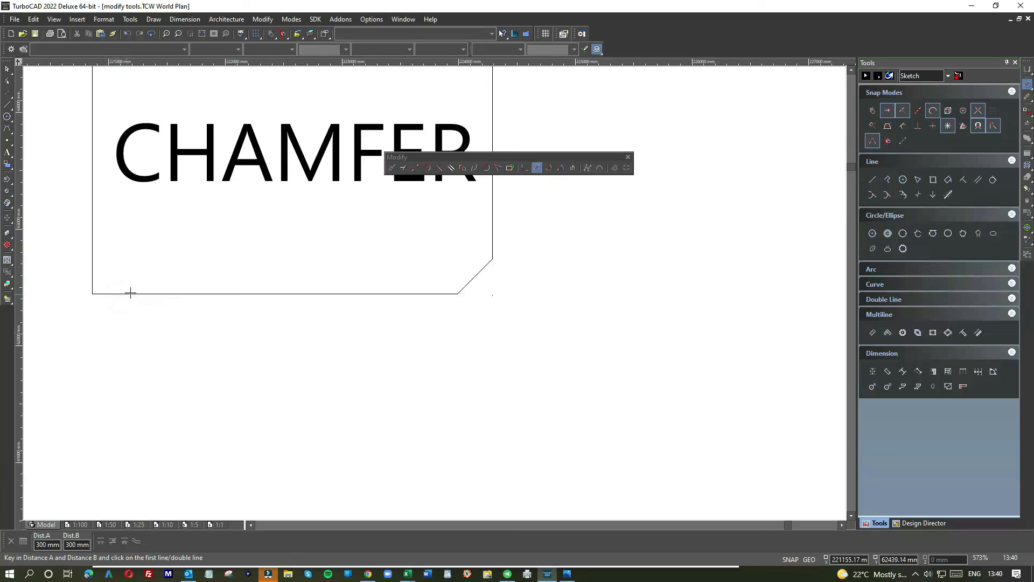
- Chamfer the lower-left corner of the third CHAMFER example with 300 mm distances, using its bottom and left lines
scroll(434, 293, "down", 2)
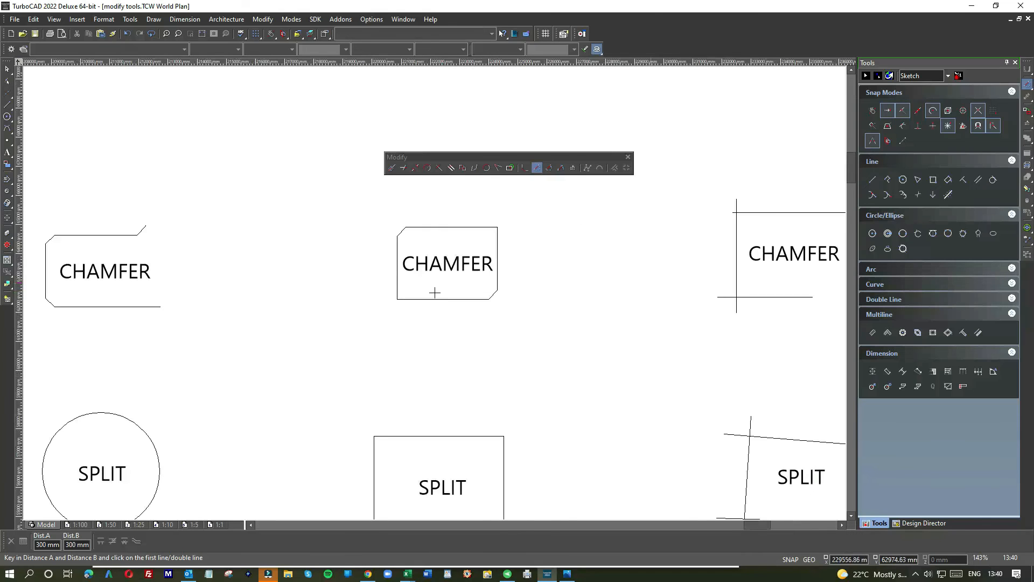
scroll(435, 293, "down", 1)
scroll(476, 298, "up", 3)
left_click(440, 305)
left_click(402, 276)
scroll(429, 288, "down", 1)
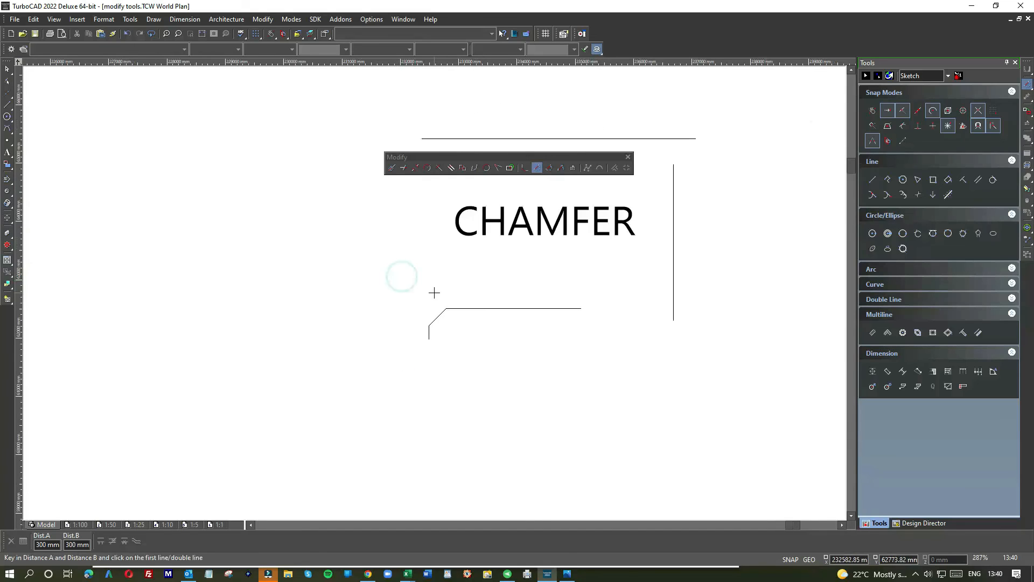
- Chamfer the upper-right and lower-right corners of the third CHAMFER example with 300 mm distances
scroll(438, 270, "down", 2)
scroll(439, 266, "up", 2)
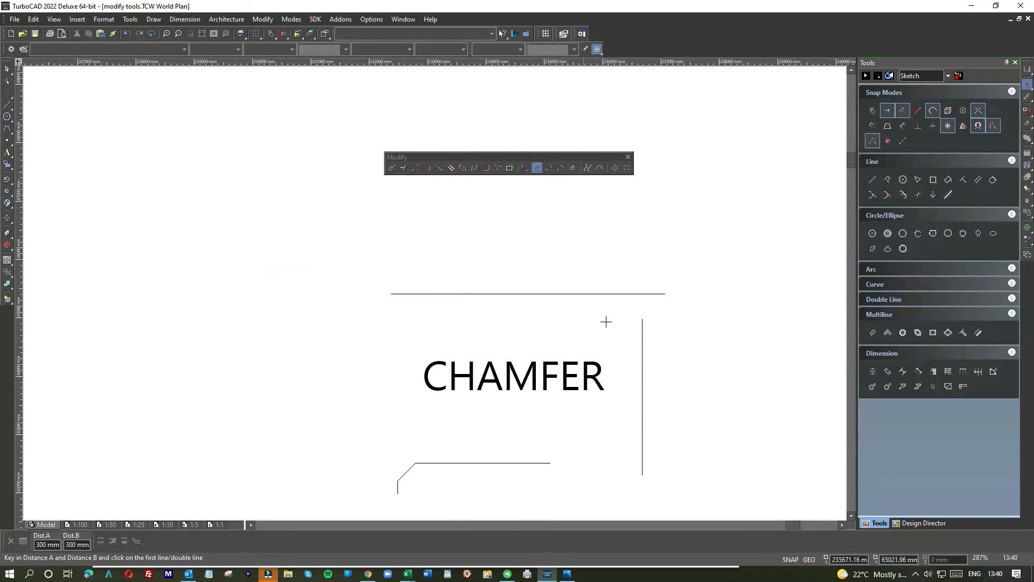
left_click(641, 327)
left_click(630, 293)
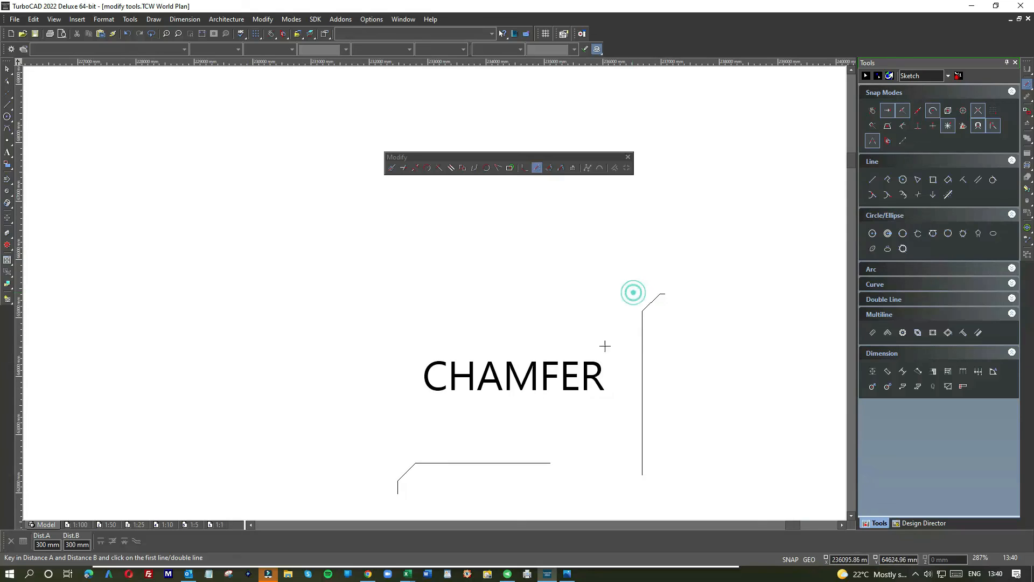
scroll(608, 342, "down", 1)
scroll(435, 291, "up", 2)
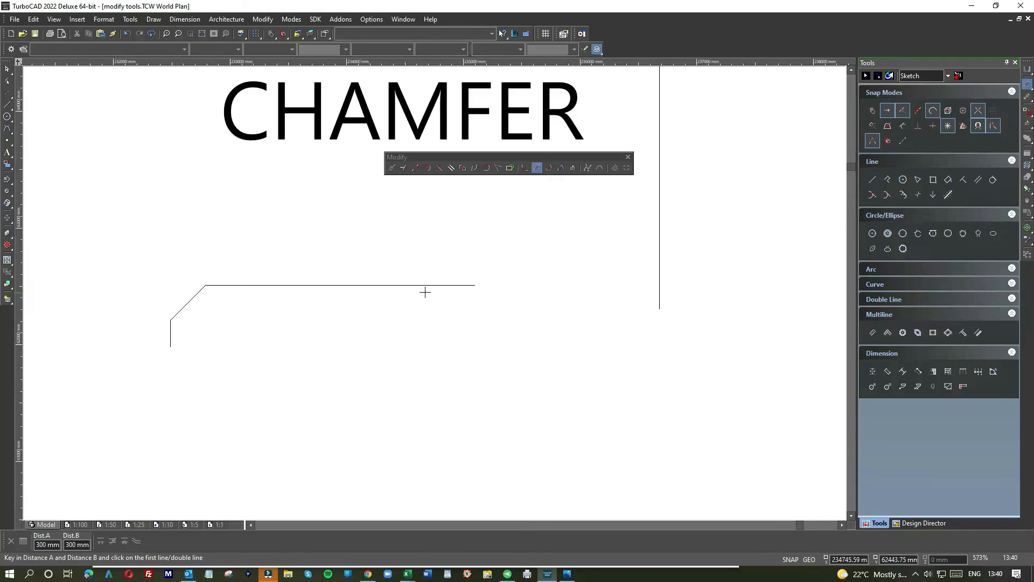
scroll(435, 292, "down", 2)
left_click(435, 291)
left_click(494, 276)
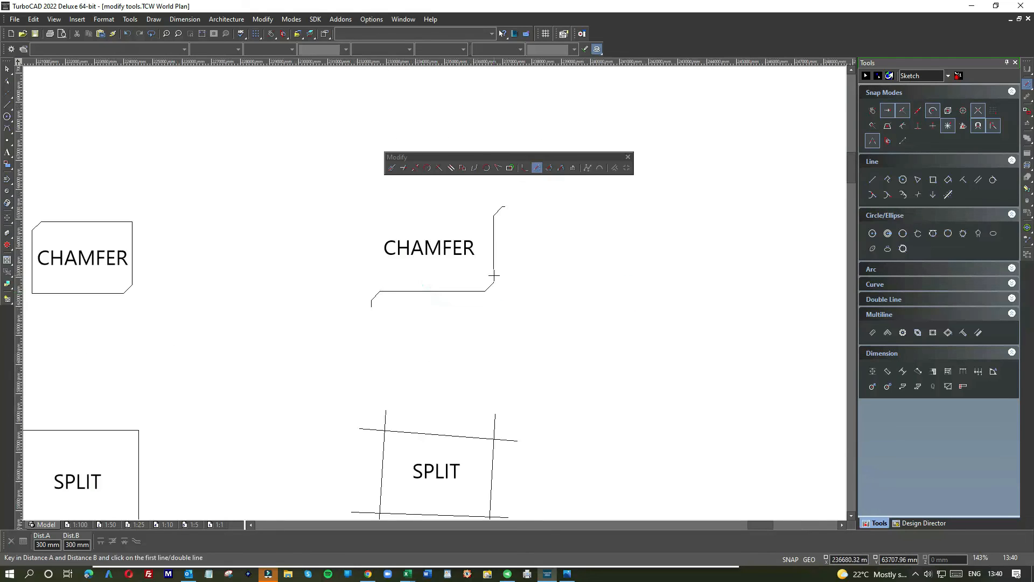
- Delete the whole row of three CHAMFER examples, including their labels
scroll(434, 292, "down", 1)
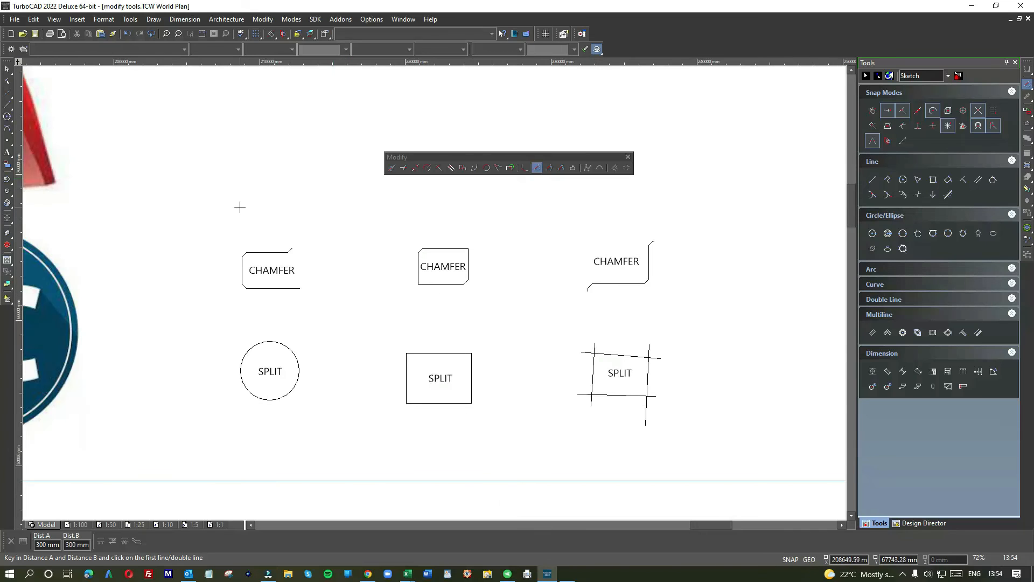
left_click(7, 69)
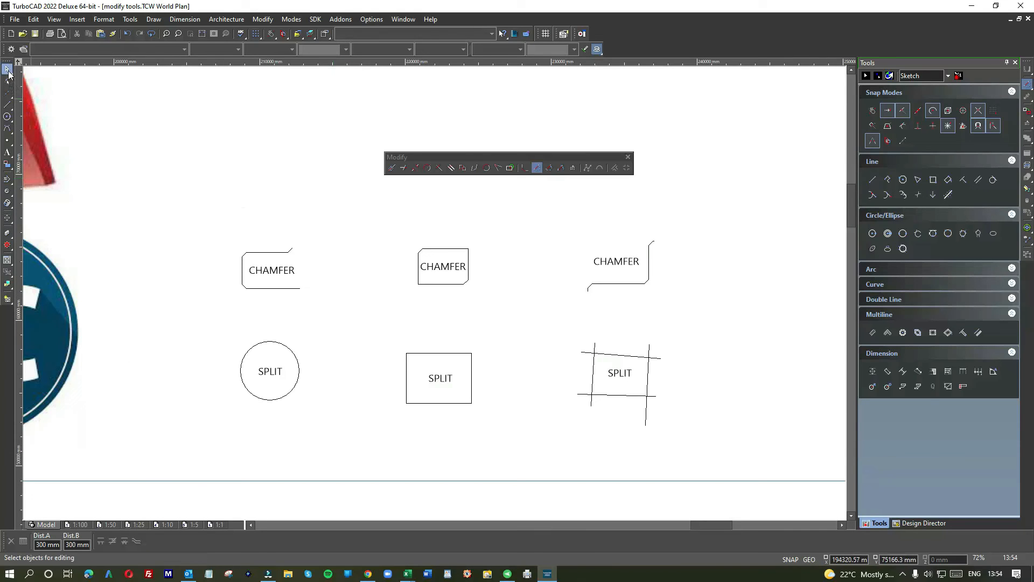
left_click_drag(194, 209, 695, 312)
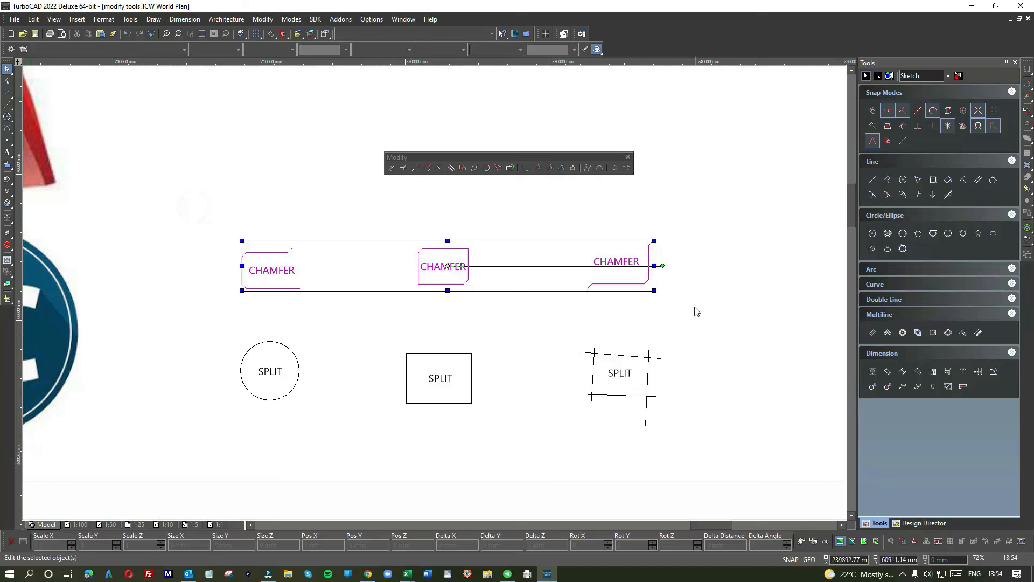
key("Delete")
scroll(434, 292, "down", 1)
scroll(363, 349, "up", 1)
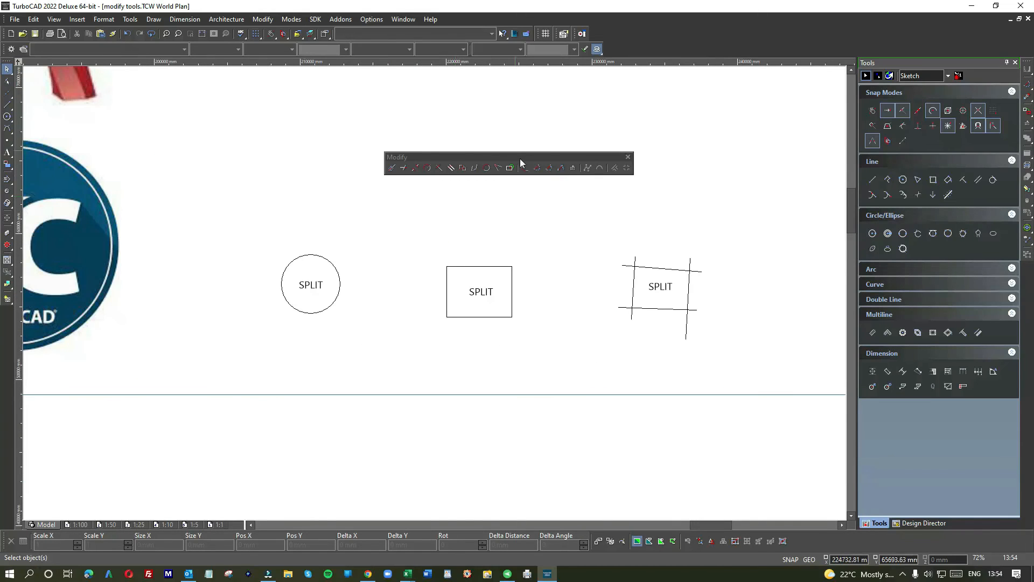
- Move the Modify toolbar aside and split the circle of the first SPLIT example into upper and lower halves at its side quadrants
left_click_drag(520, 158, 451, 160)
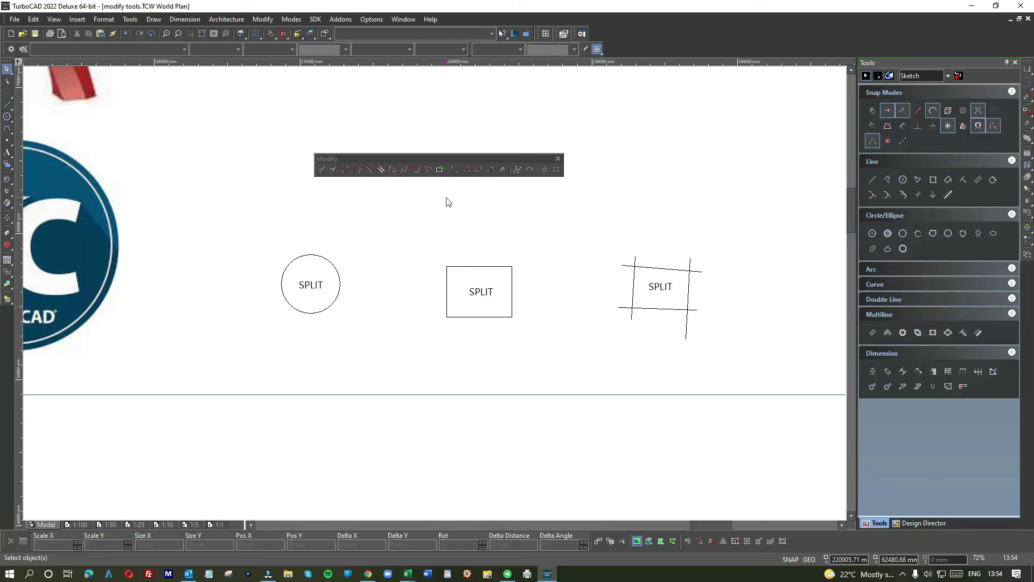
left_click(309, 254)
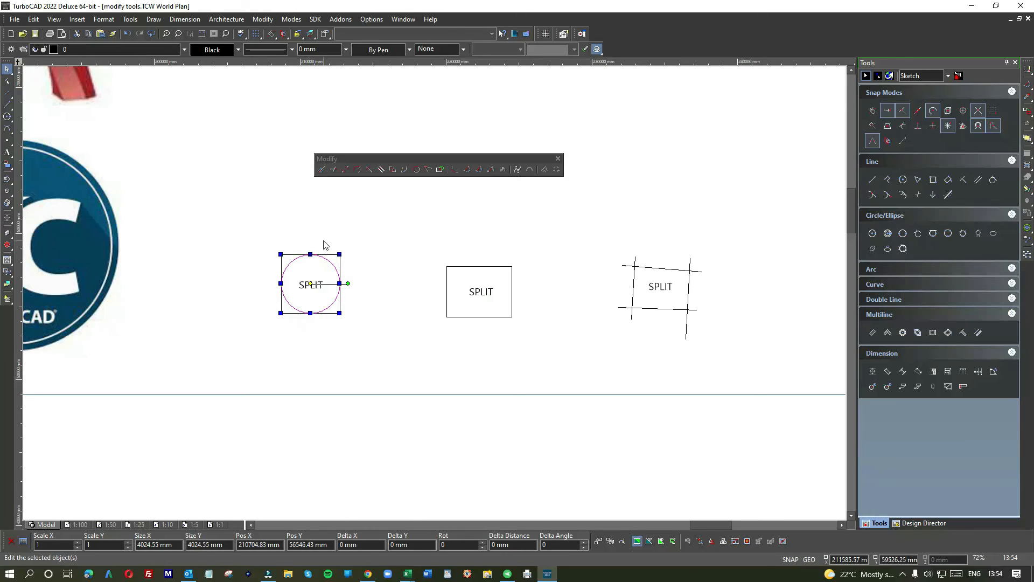
left_click(345, 223)
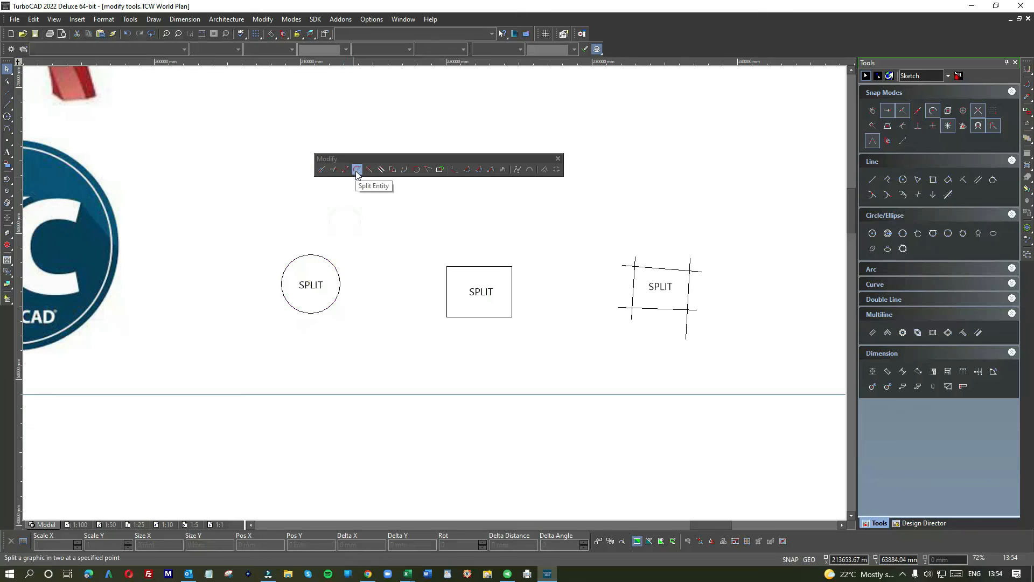
left_click(357, 170)
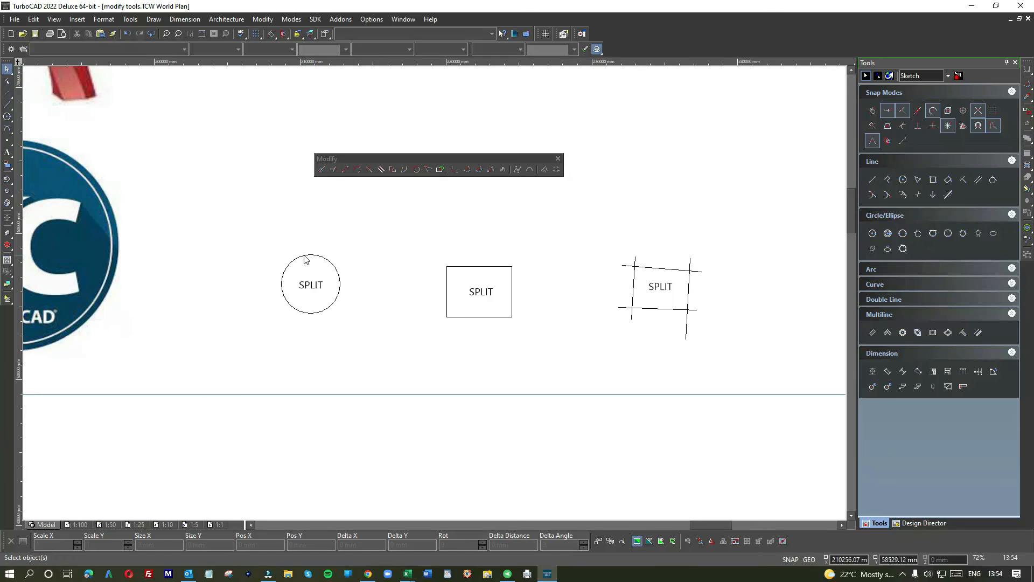
left_click(304, 256)
left_click(356, 169)
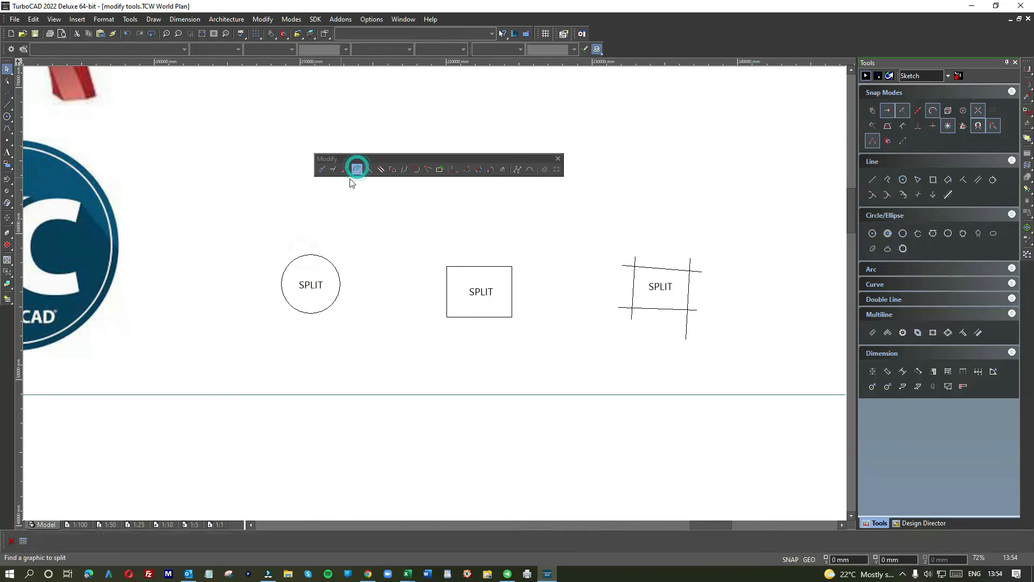
left_click(317, 256)
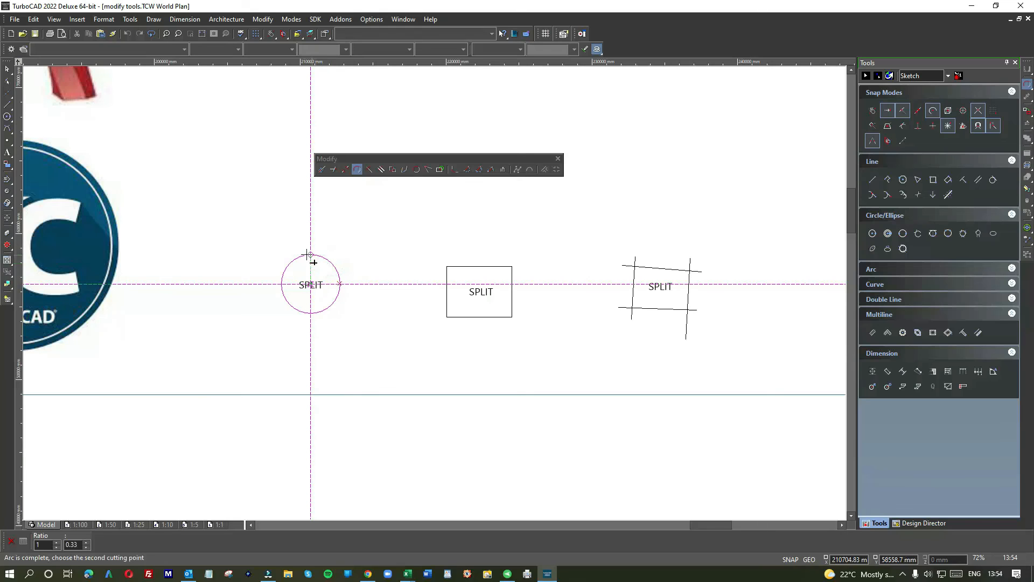
left_click(305, 253)
left_click(282, 284)
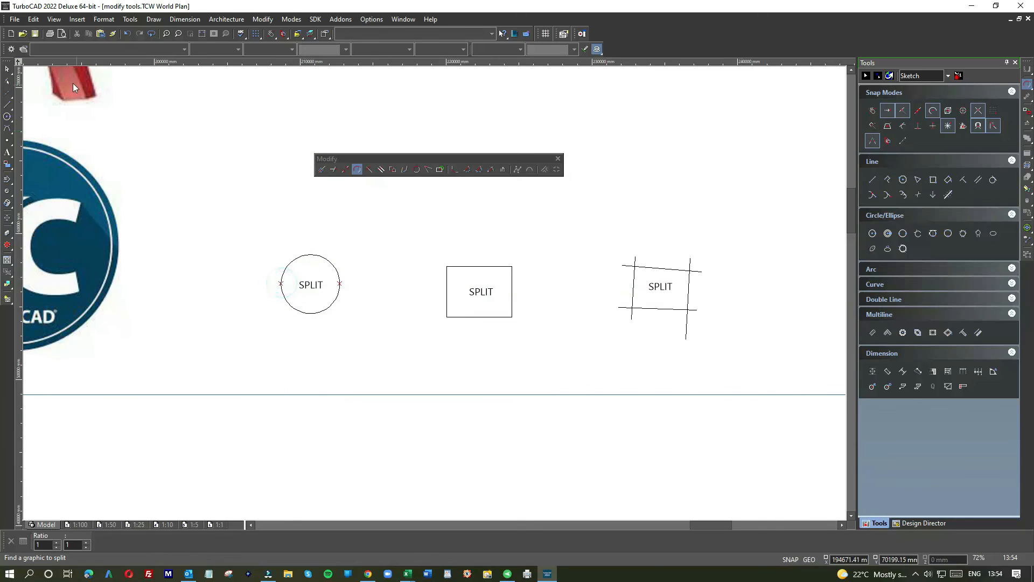
- Move the circle's upper half arc straight up, away from the lower half, to show the split
left_click(8, 69)
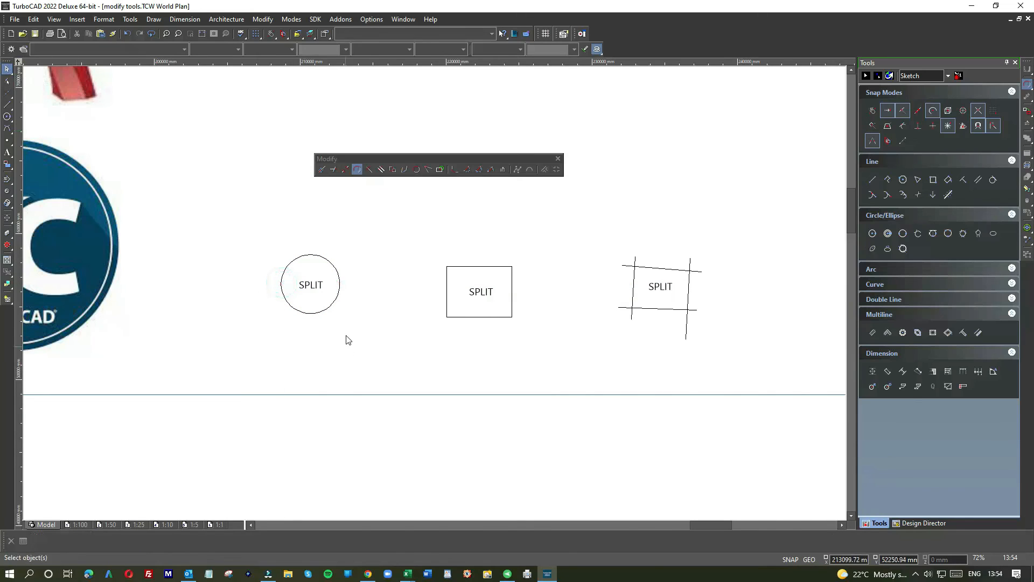
scroll(435, 297, "up", 2)
left_click(451, 262)
left_click_drag(451, 262, 446, 232)
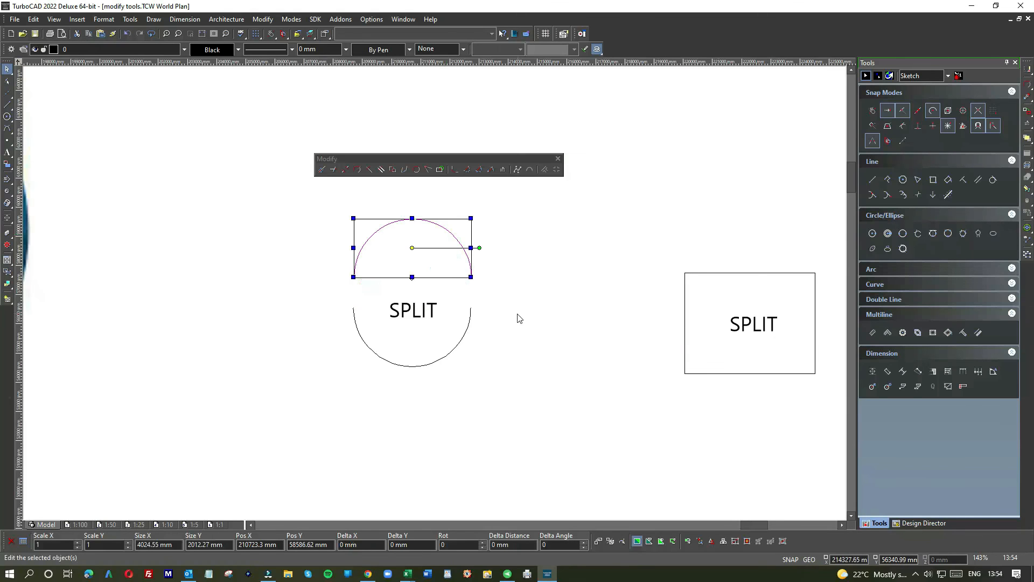
scroll(436, 297, "down", 2)
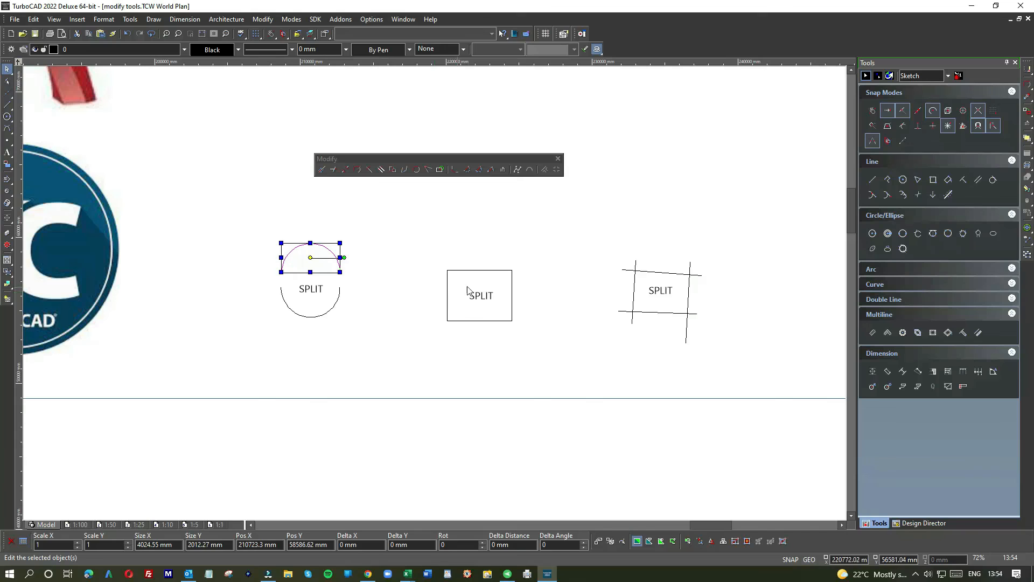
- Split the top edge of the SPLIT rectangle at two points, isolating a middle piece about 1670 mm long
left_click(357, 170)
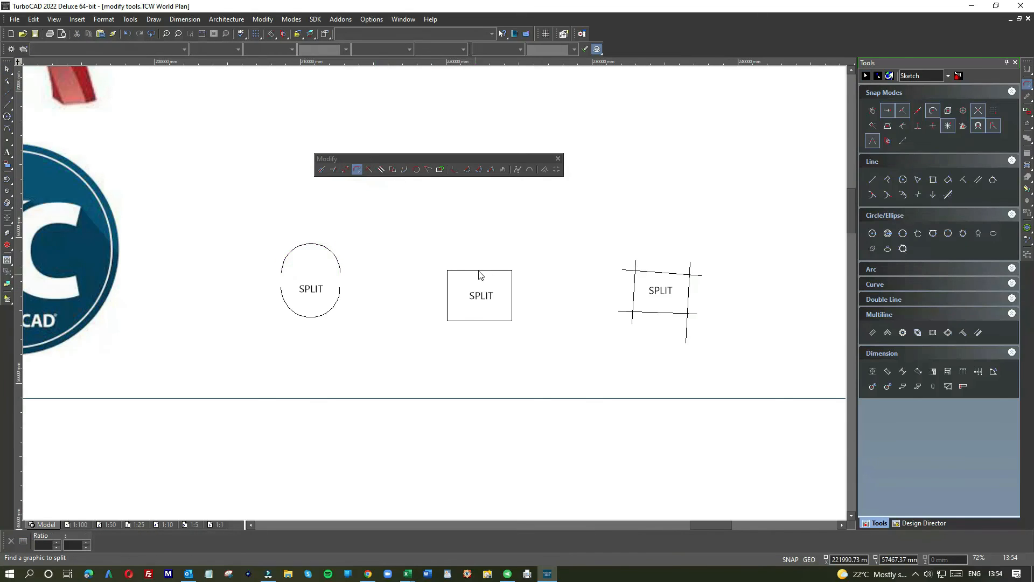
scroll(480, 273, "up", 6)
left_click(441, 297)
left_click(441, 298)
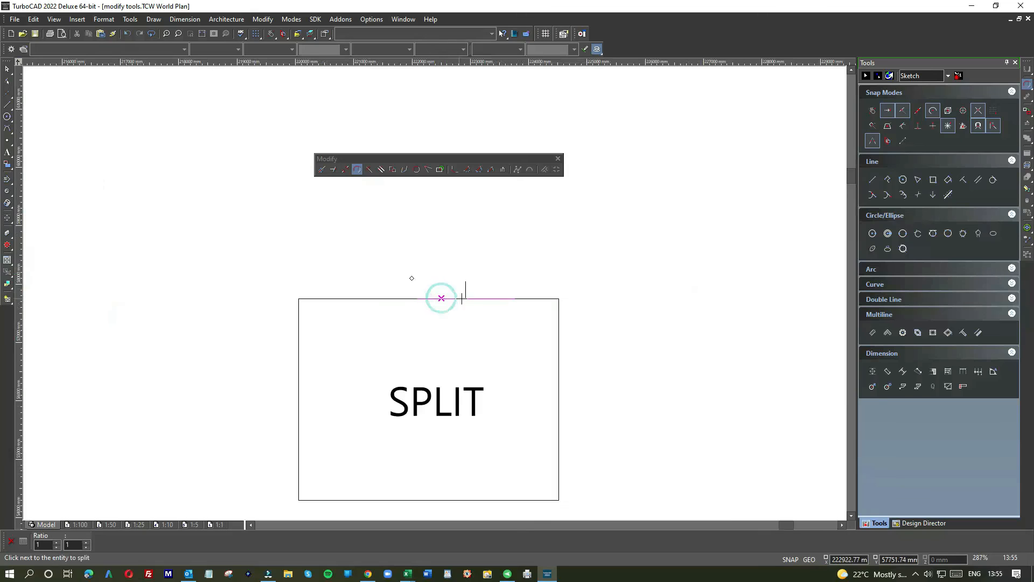
left_click(365, 296)
left_click(515, 297)
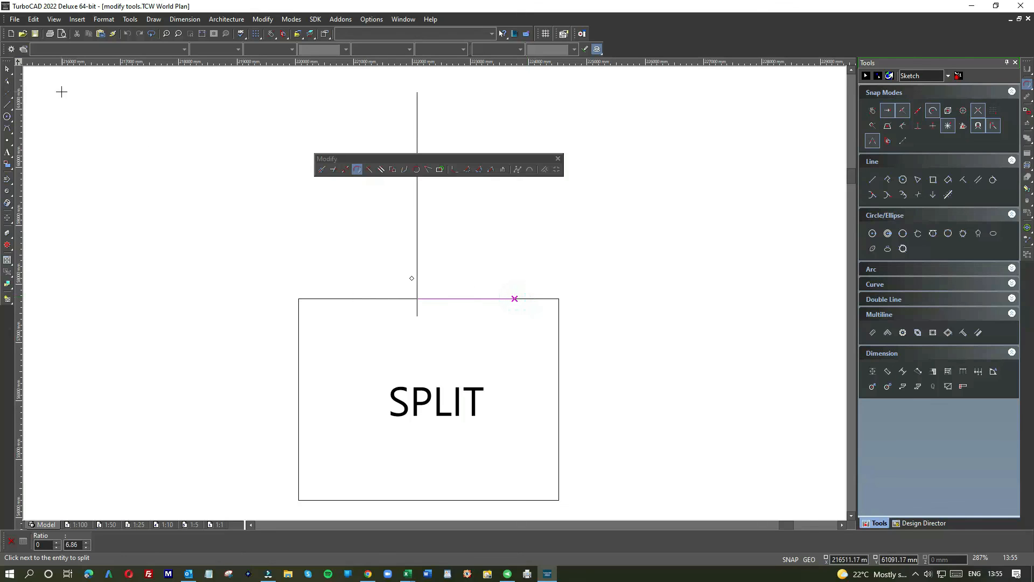
- Move the middle piece of the rectangle's top edge a short distance above the rectangle
left_click(7, 69)
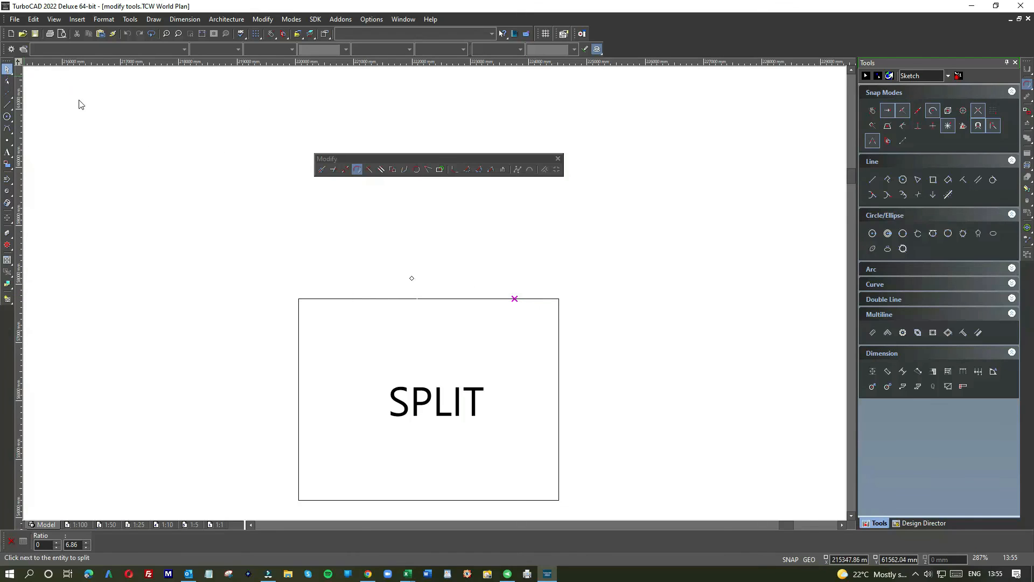
left_click(453, 299)
left_click_drag(464, 296, 464, 263)
scroll(473, 359, "down", 2)
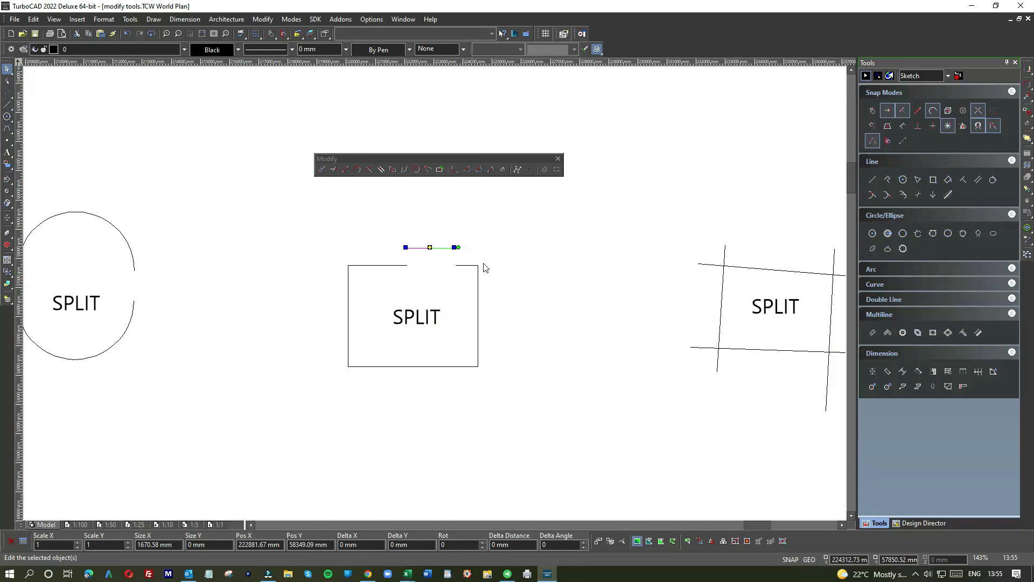
- Split the upper line of the third SPLIT example at its midpoint and delete the line's right half
scroll(776, 273, "down", 2)
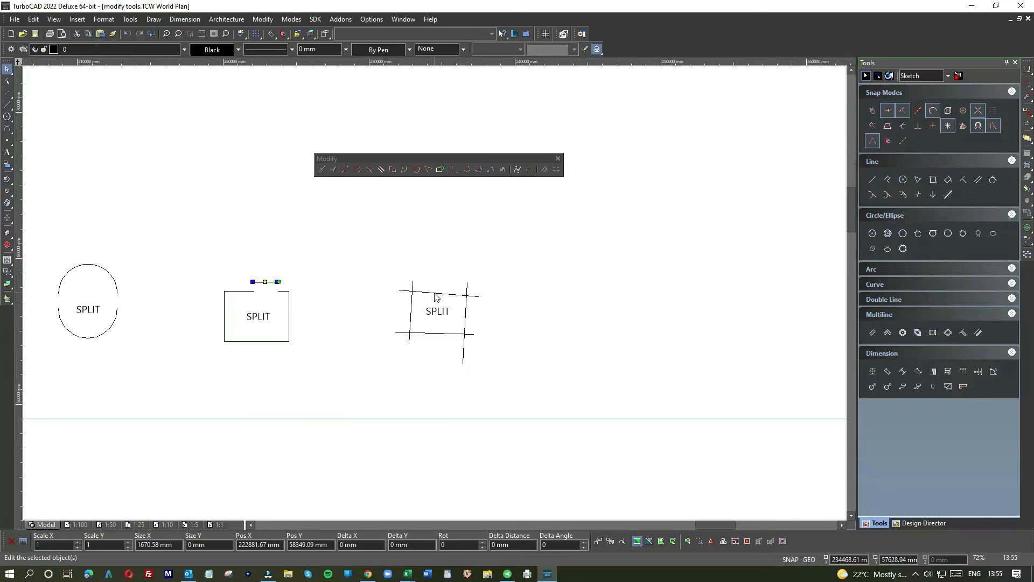
scroll(435, 296, "up", 4)
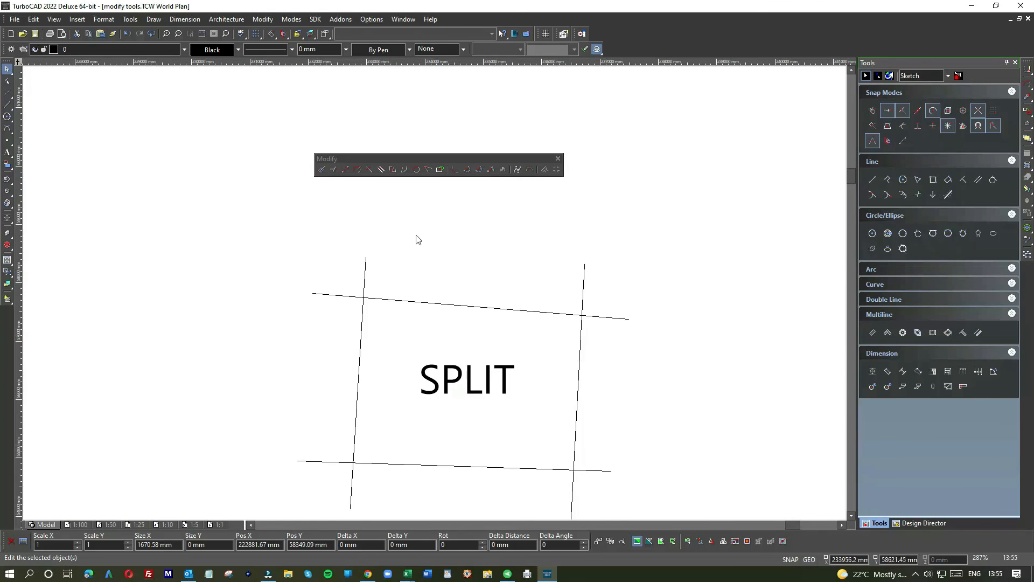
left_click(356, 171)
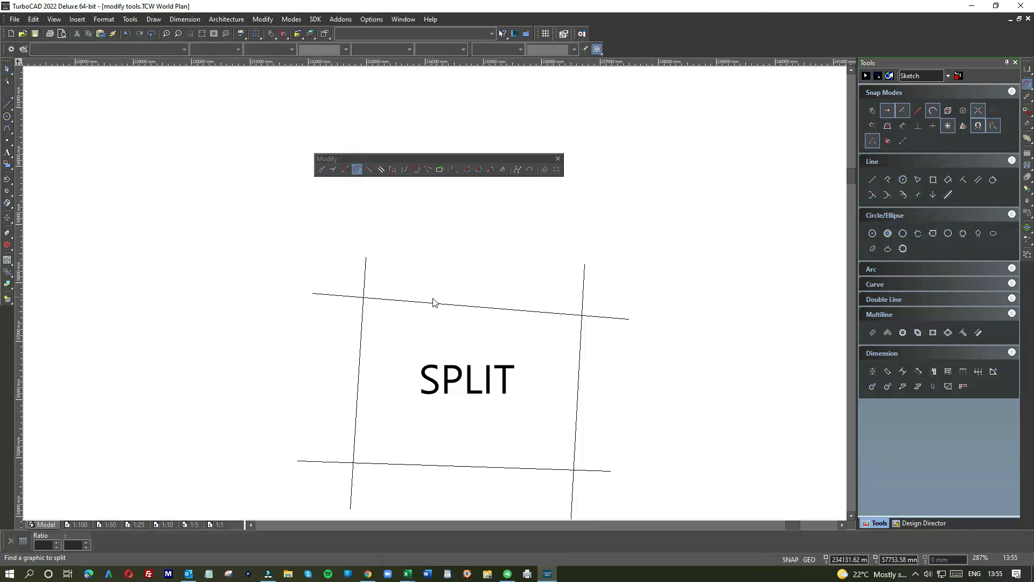
left_click(566, 311)
left_click(472, 305)
left_click(7, 69)
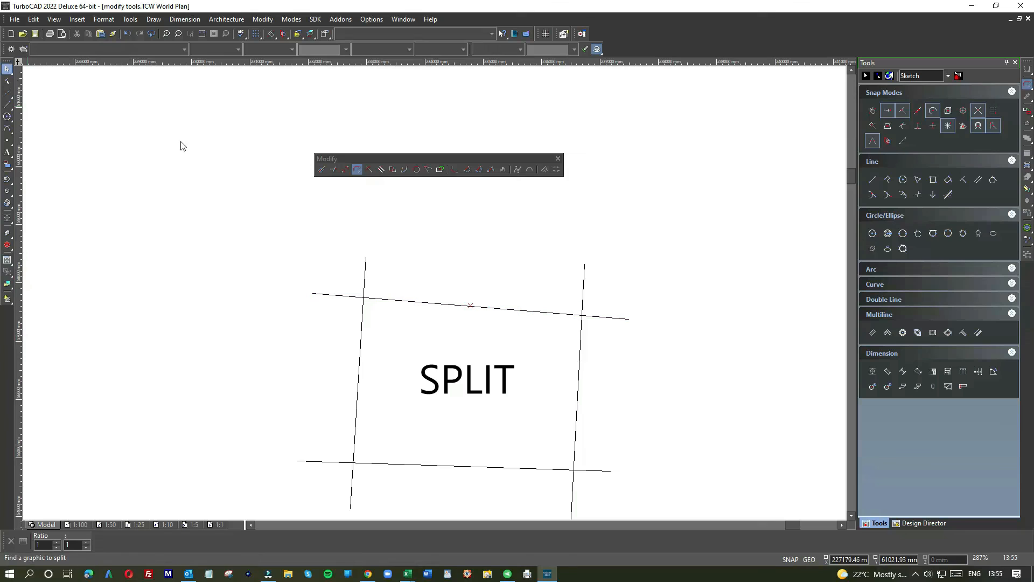
left_click(515, 310)
key("Delete")
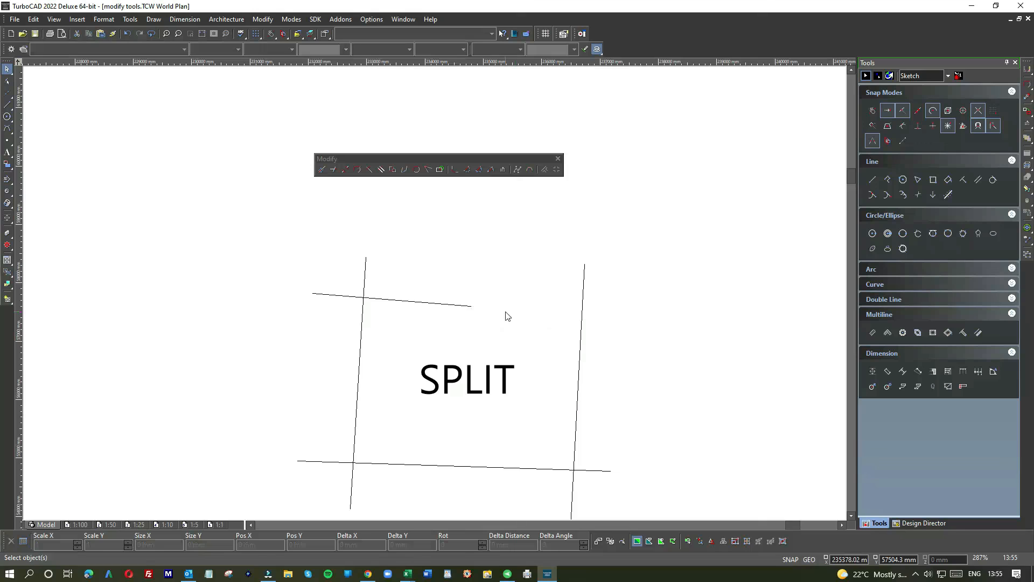
- Split the right-hand line of the third SPLIT example at its midpoint
left_click(357, 170)
left_click(581, 323)
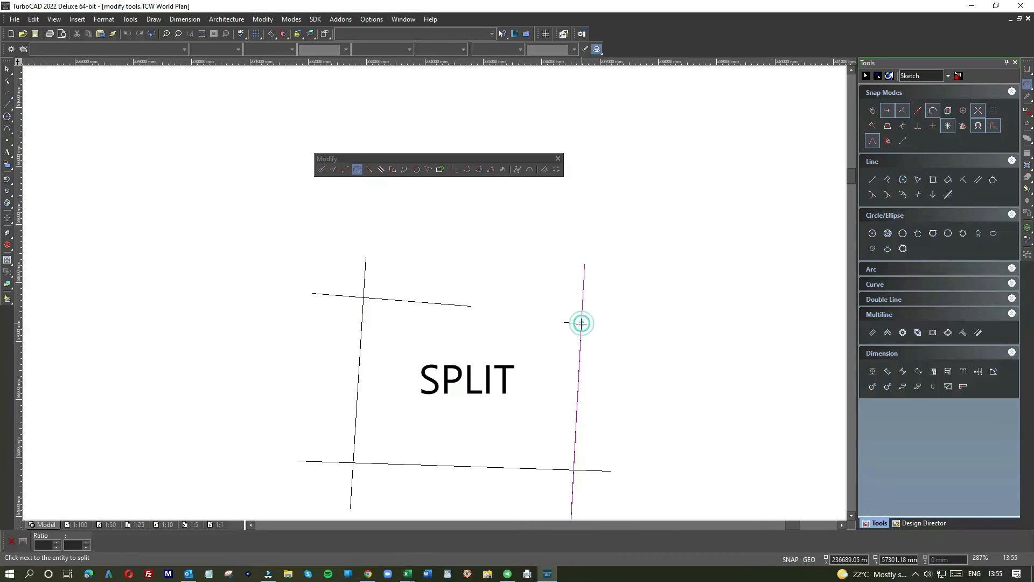
left_click(579, 354)
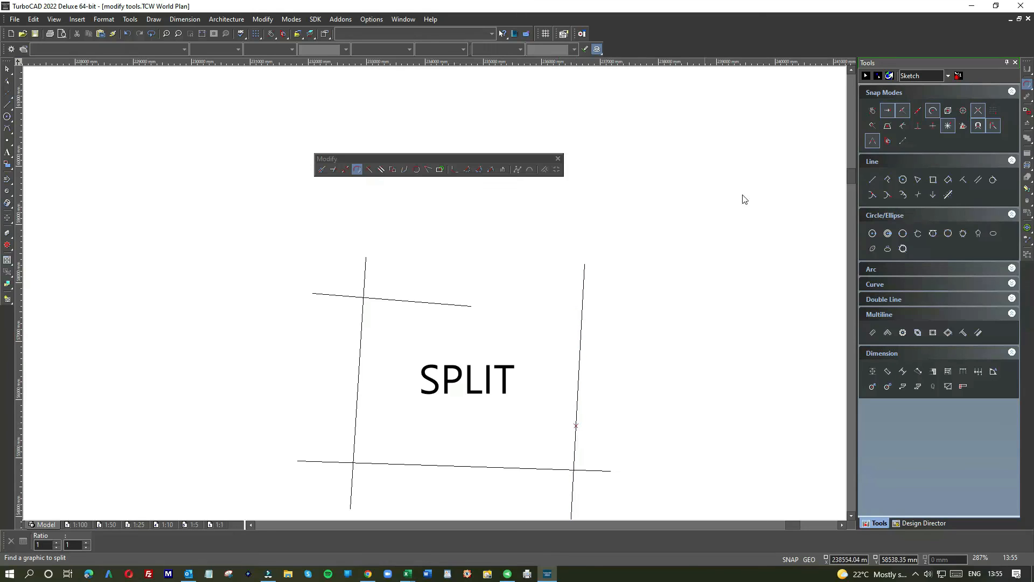
- Turn off an active snap mode and try to split the lower half of the right-hand line at another point
left_click(948, 125)
left_click(575, 446)
left_click(576, 446)
left_click(591, 408)
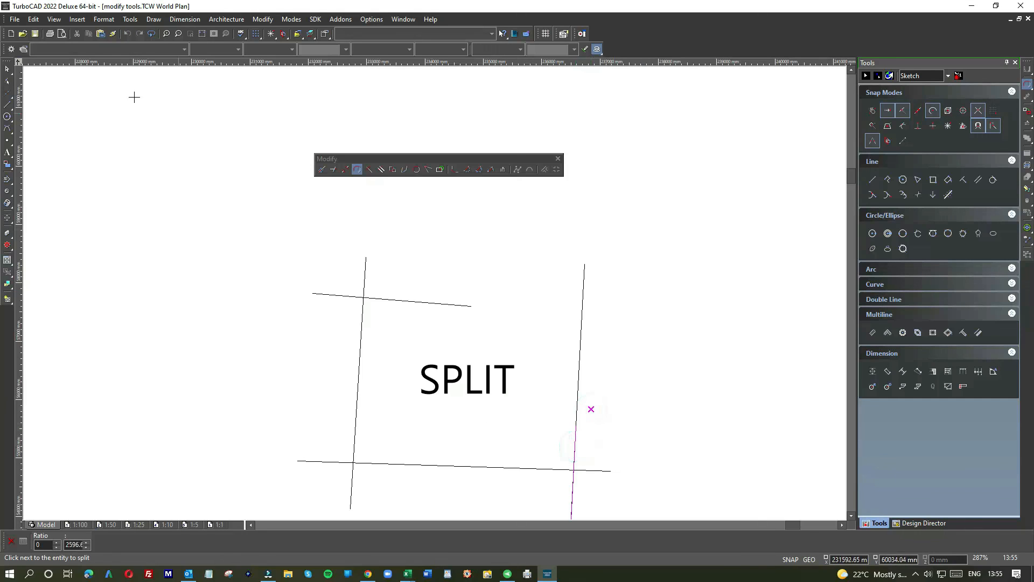
- Delete the lower half of the right-hand line, and select the remaining upper half briefly to check it
left_click(7, 69)
left_click(572, 456)
key("Delete")
left_click(576, 403)
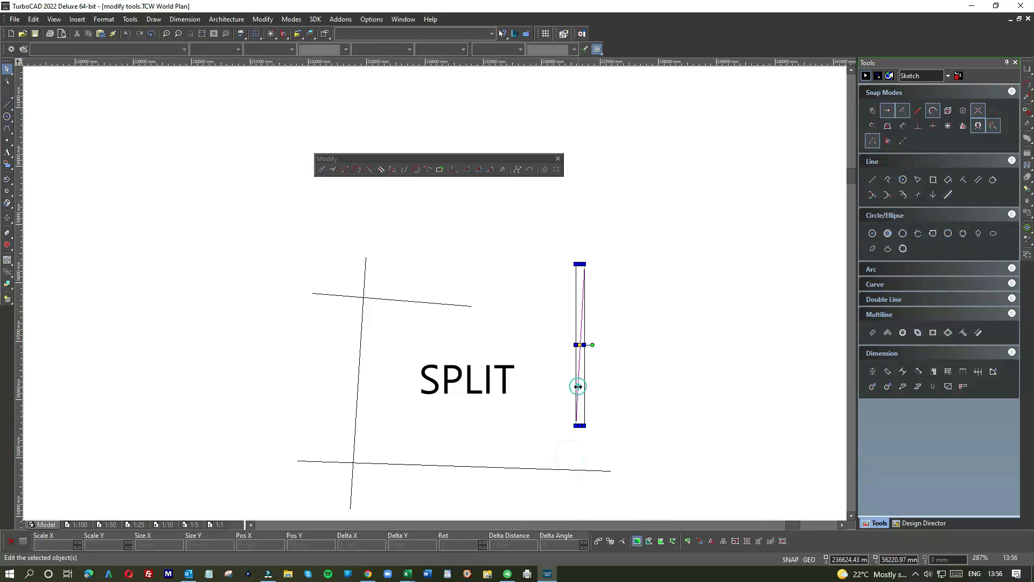
scroll(577, 385, "down", 2)
left_click(446, 317)
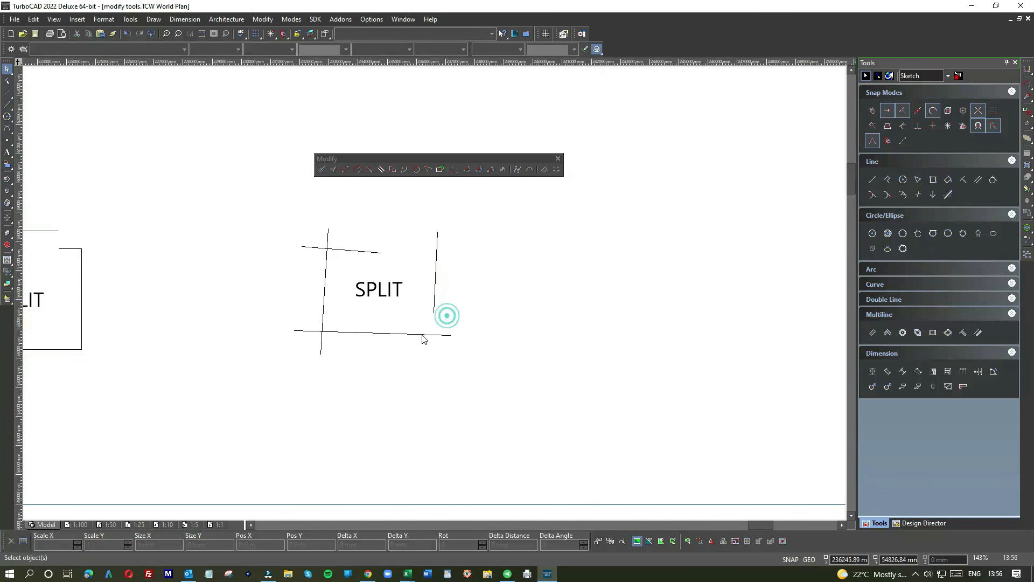
- Delete the whole row of three SPLIT examples, including their labels
scroll(437, 297, "down", 2)
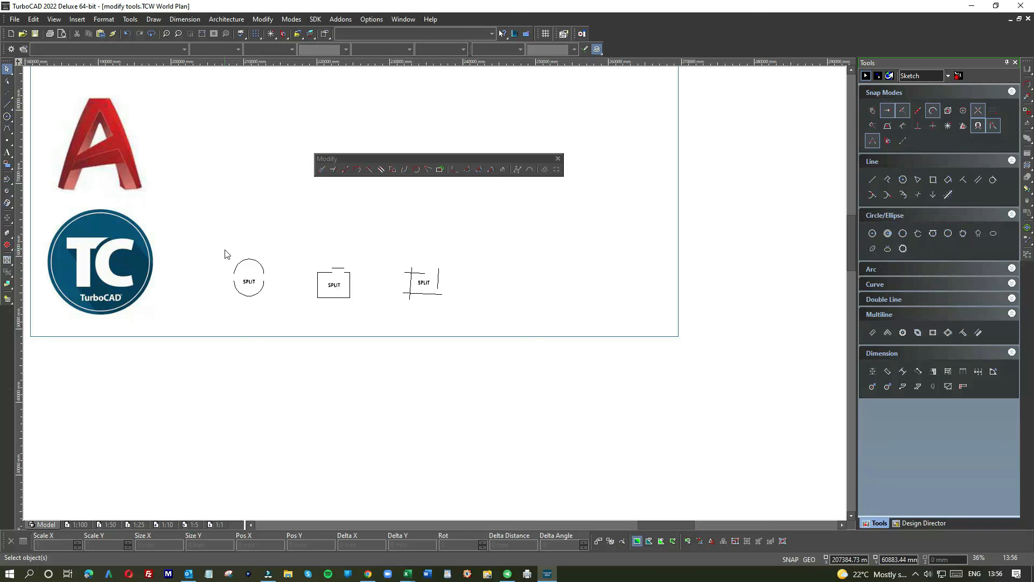
left_click_drag(224, 247, 481, 315)
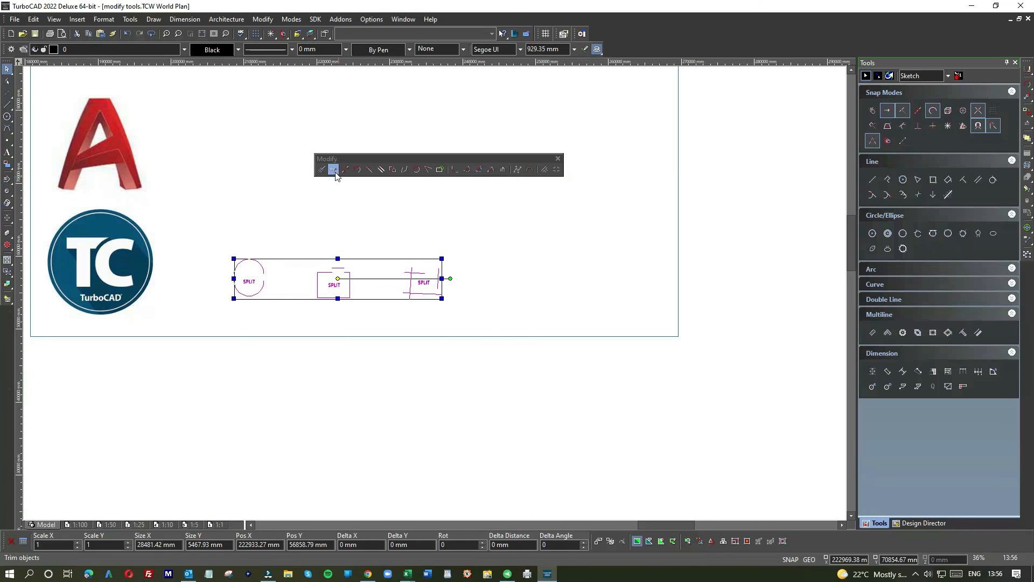
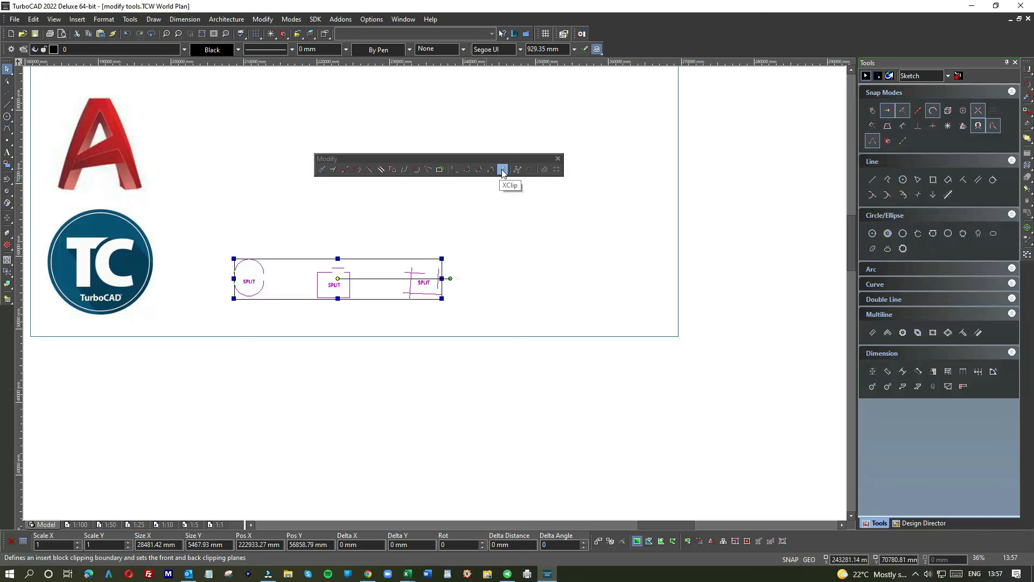
scroll(323, 252, "down", 1)
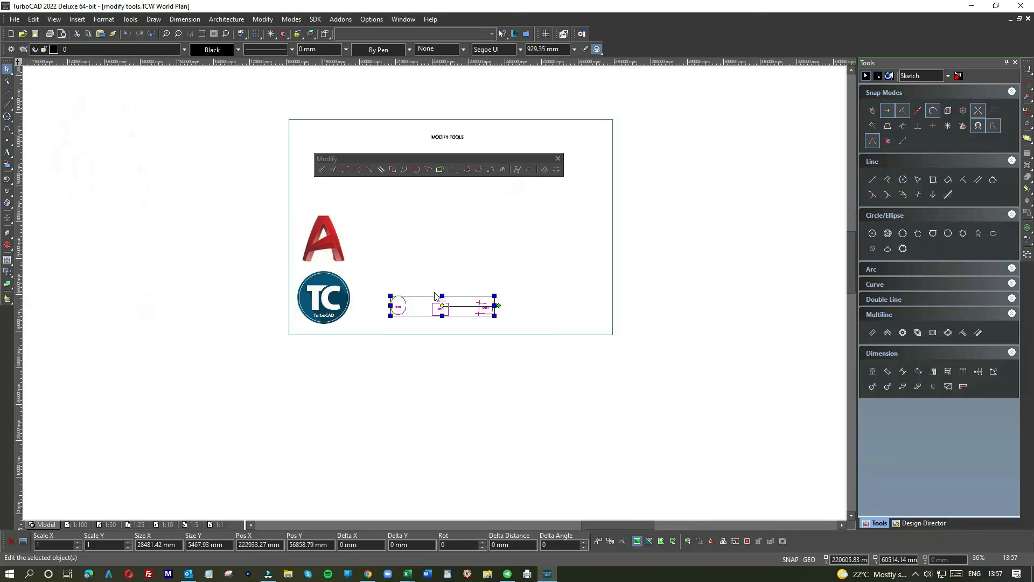
left_click_drag(366, 245, 567, 358)
key("Delete")
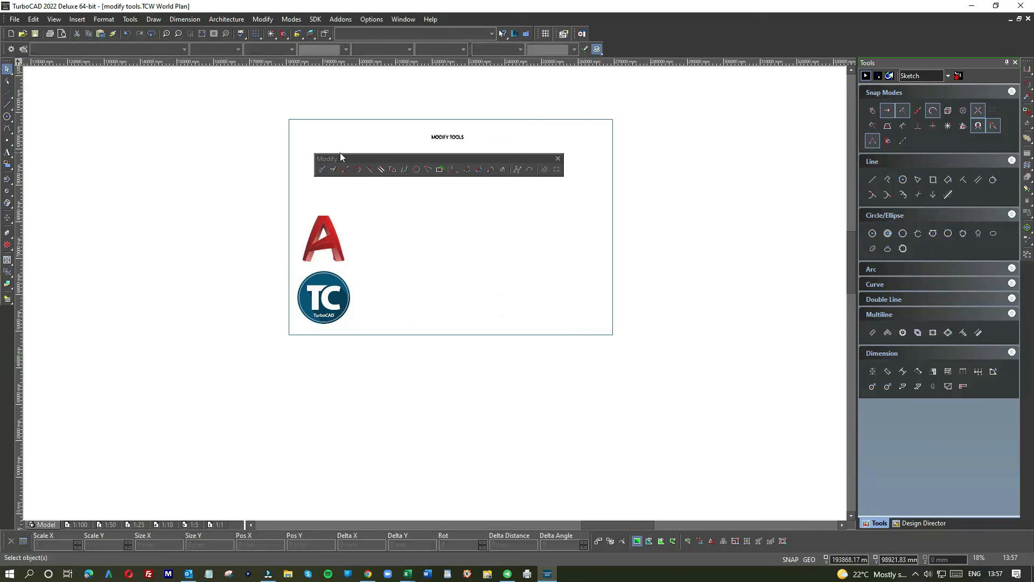
- View the modify tools offered in the drawing area's context menu and dismiss it
right_click(668, 249)
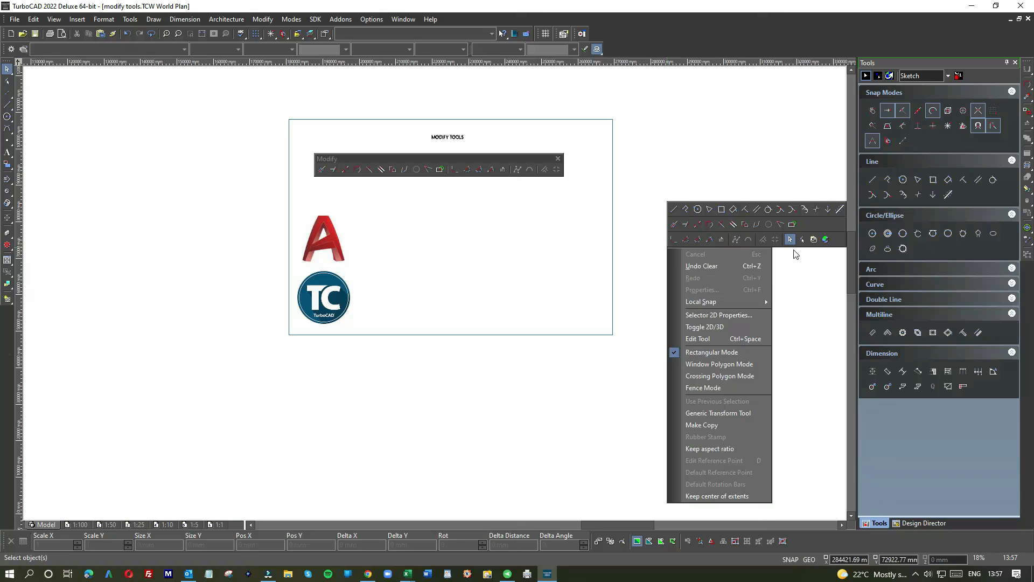
left_click(727, 181)
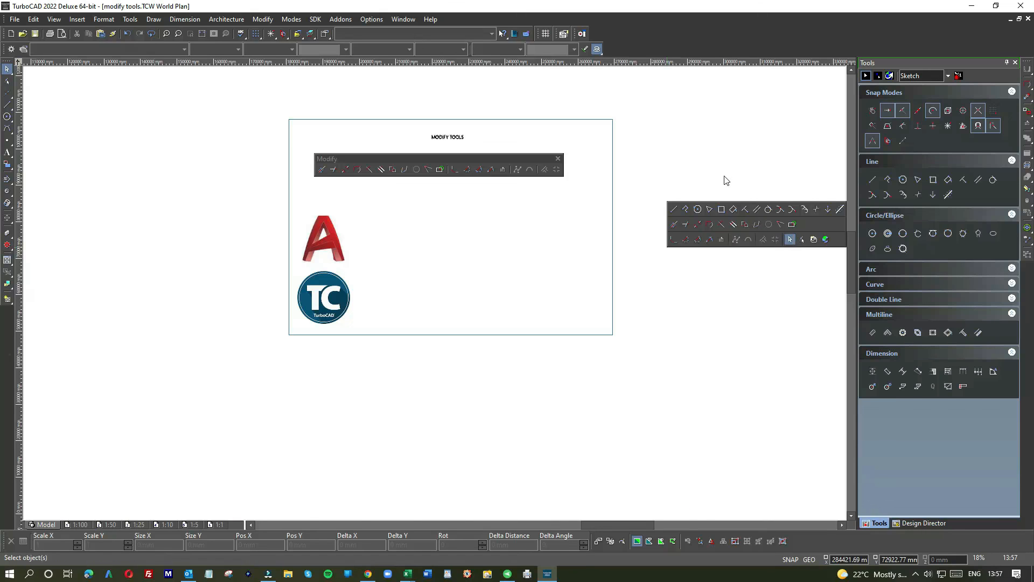
right_click(727, 181)
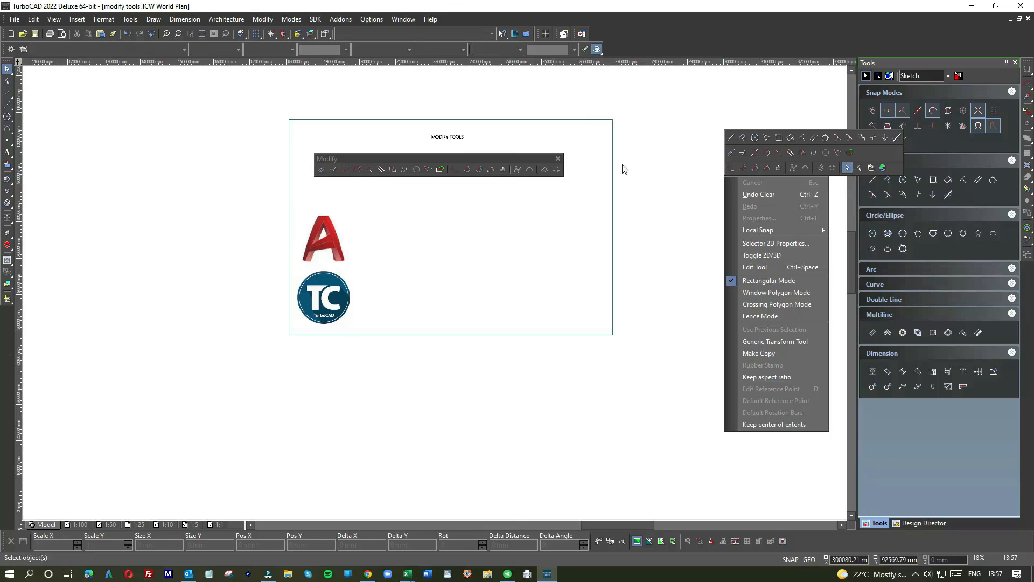
left_click(654, 173)
- Dock the Modify toolbar beside the property toolbar and delete the MODIFY TOOLS title text
left_click_drag(325, 157, 614, 49)
left_click(644, 117)
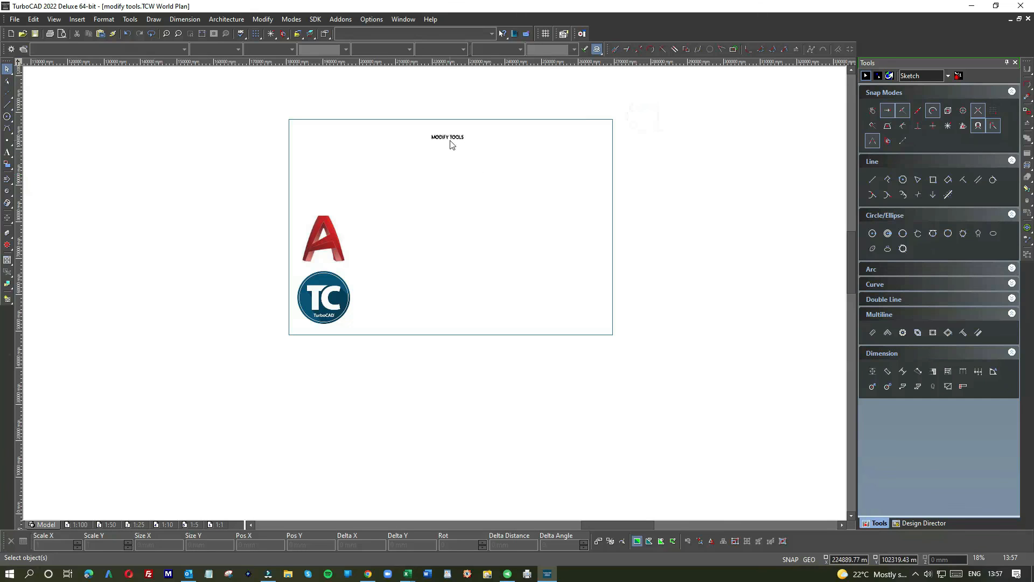
left_click_drag(413, 127, 487, 173)
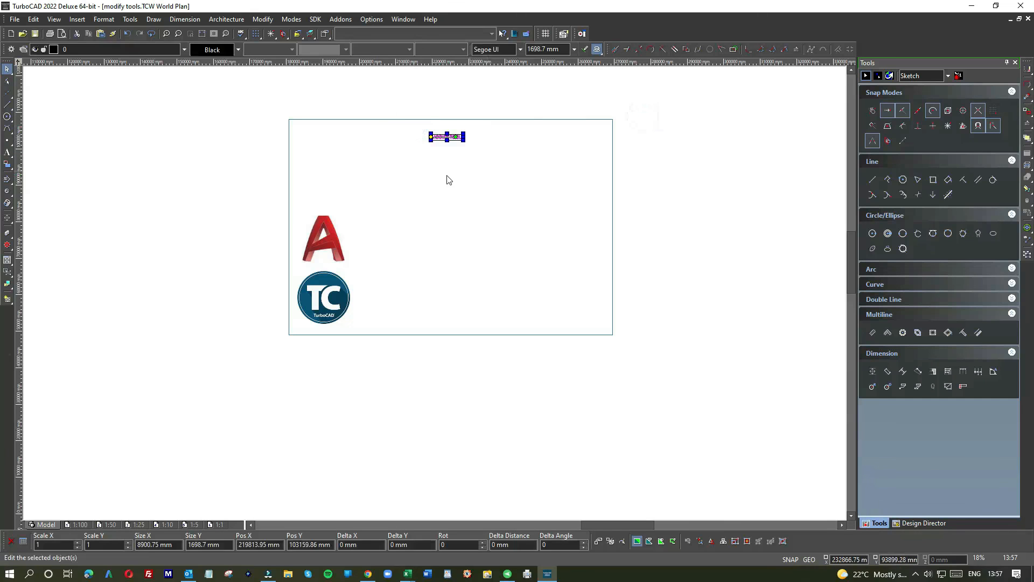
key("Delete")
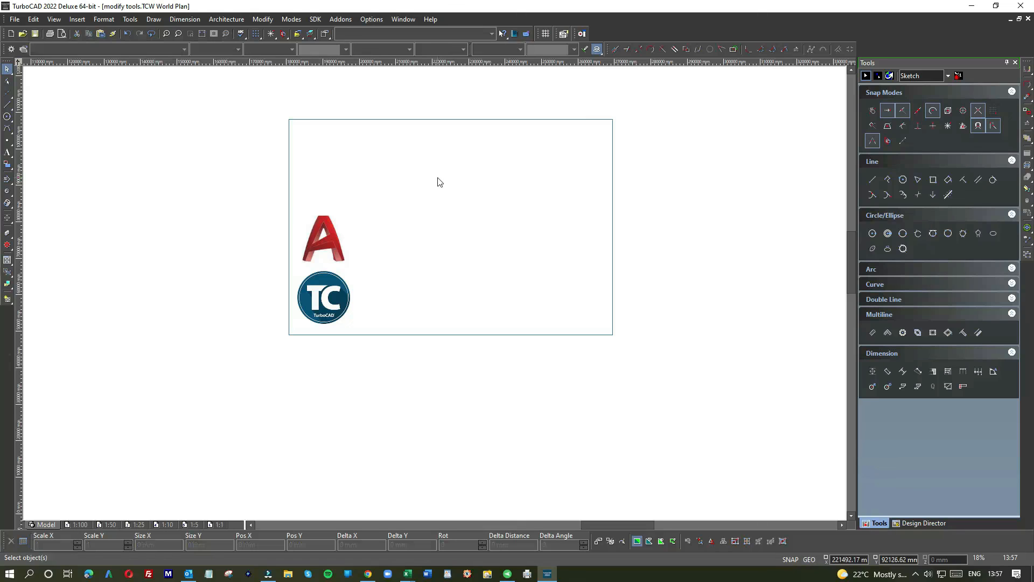